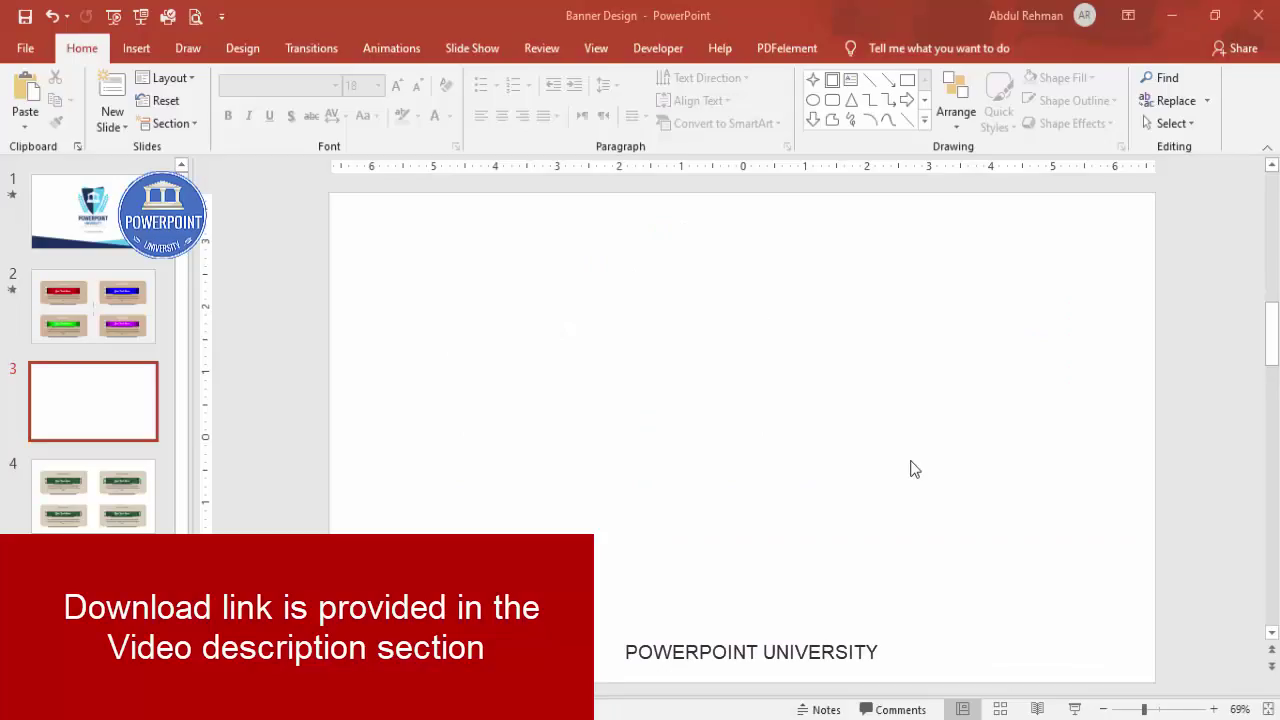
Draw a rounded rectangle about 6.97" wide and 3.38" high on the blank slide and make its corners less rounded
{"action": "left_click", "coordinate": [139, 50]}
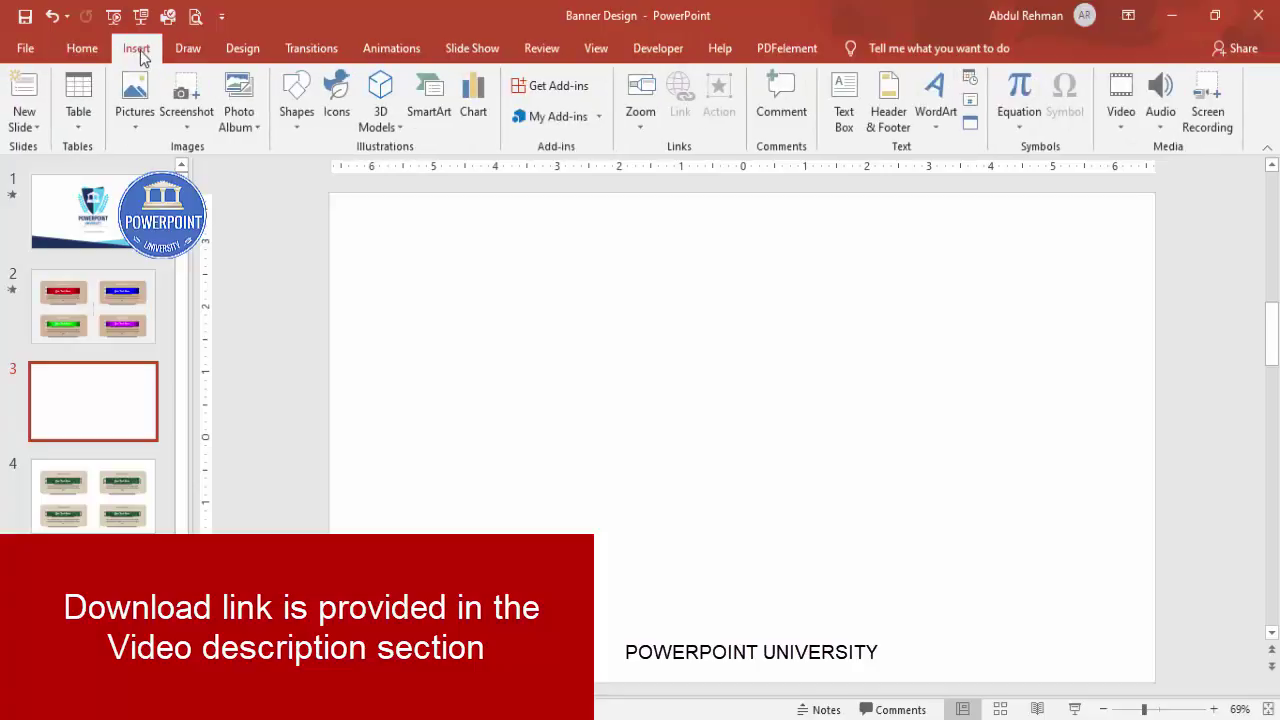
{"action": "left_click", "coordinate": [297, 122]}
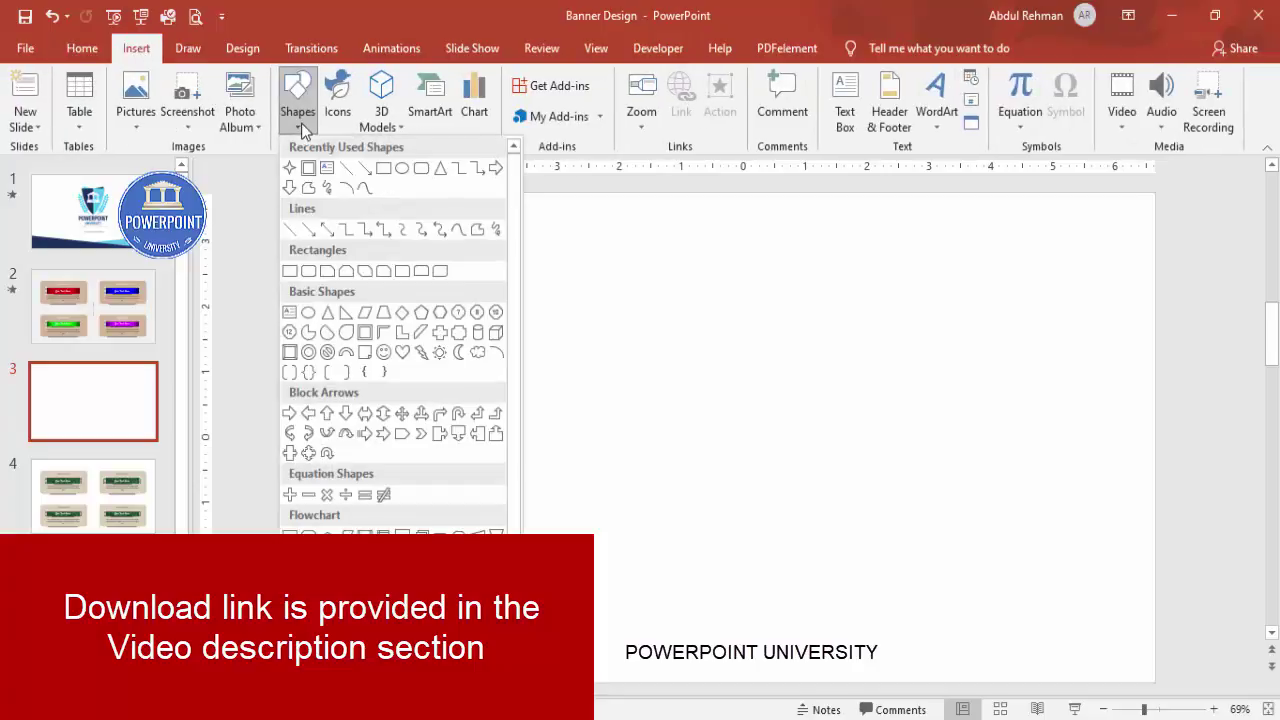
{"action": "left_click", "coordinate": [310, 275]}
{"action": "left_click_drag", "start_coordinate": [566, 321], "coordinate": [997, 542]}
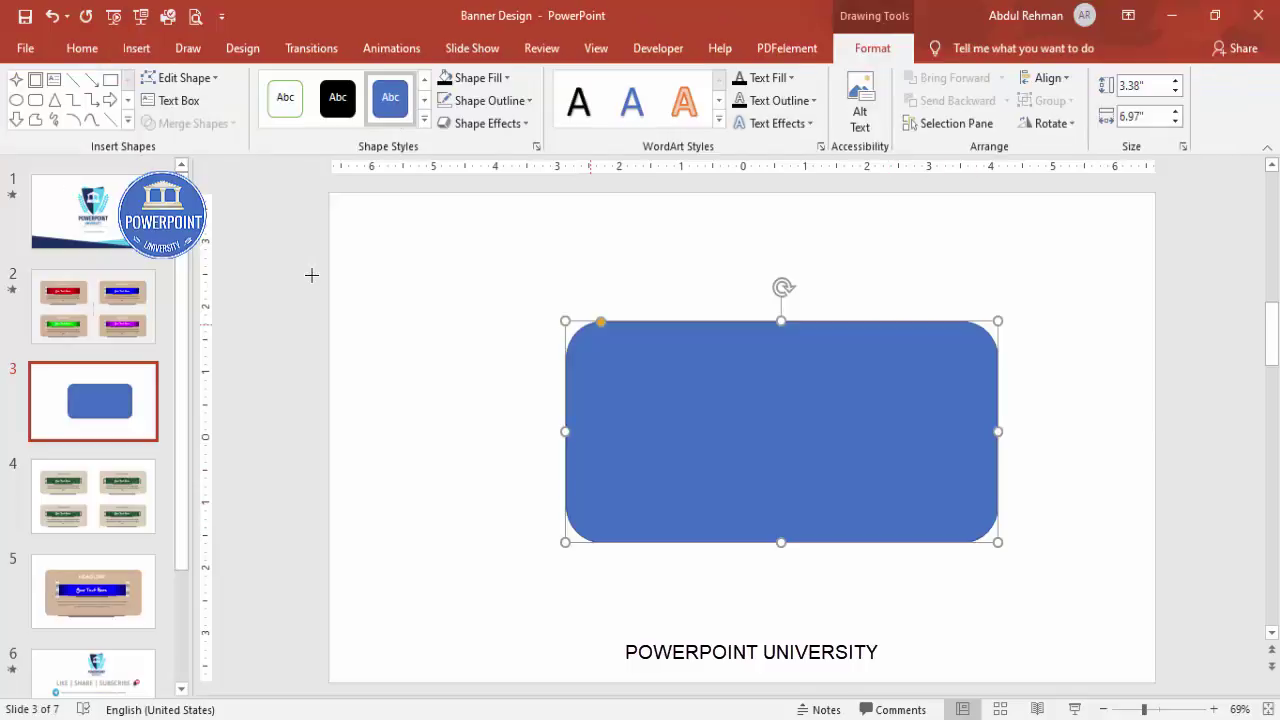
{"action": "left_click_drag", "start_coordinate": [601, 322], "coordinate": [580, 328]}
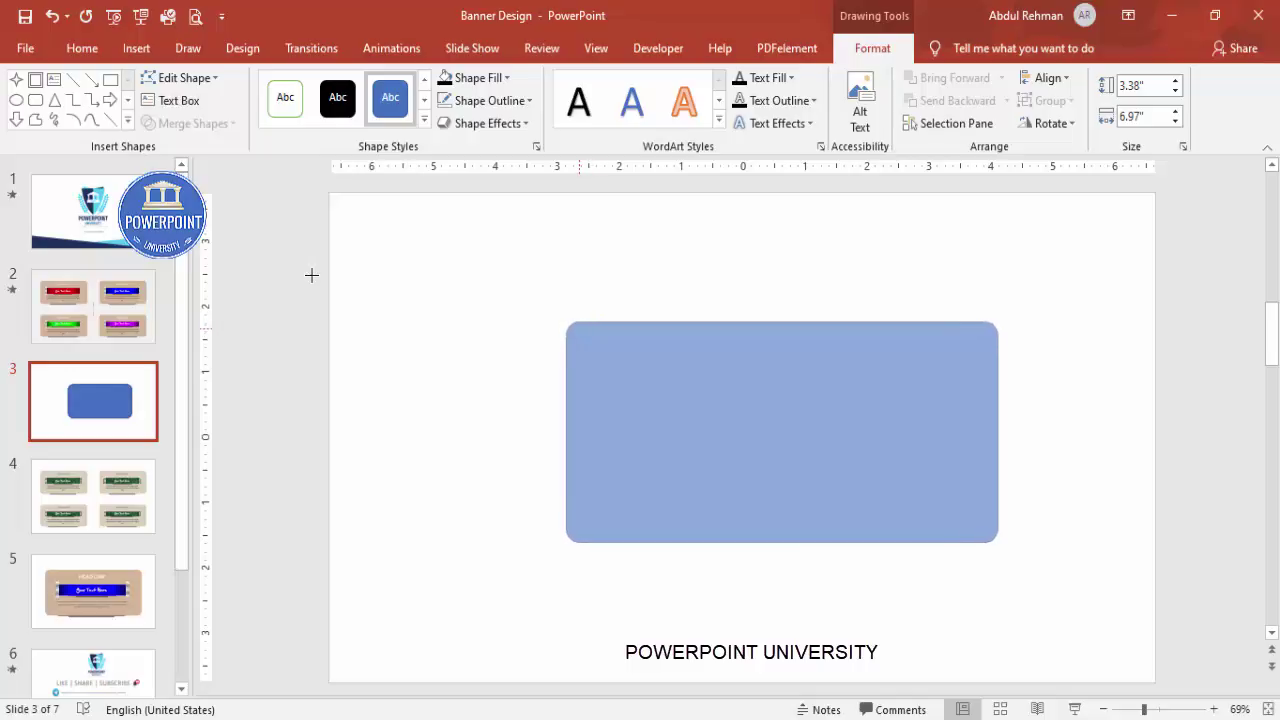
{"action": "key", "text": "ctrl+y"}
Align the rounded rectangle to the center and middle of the slide
{"action": "left_click", "coordinate": [1046, 78]}
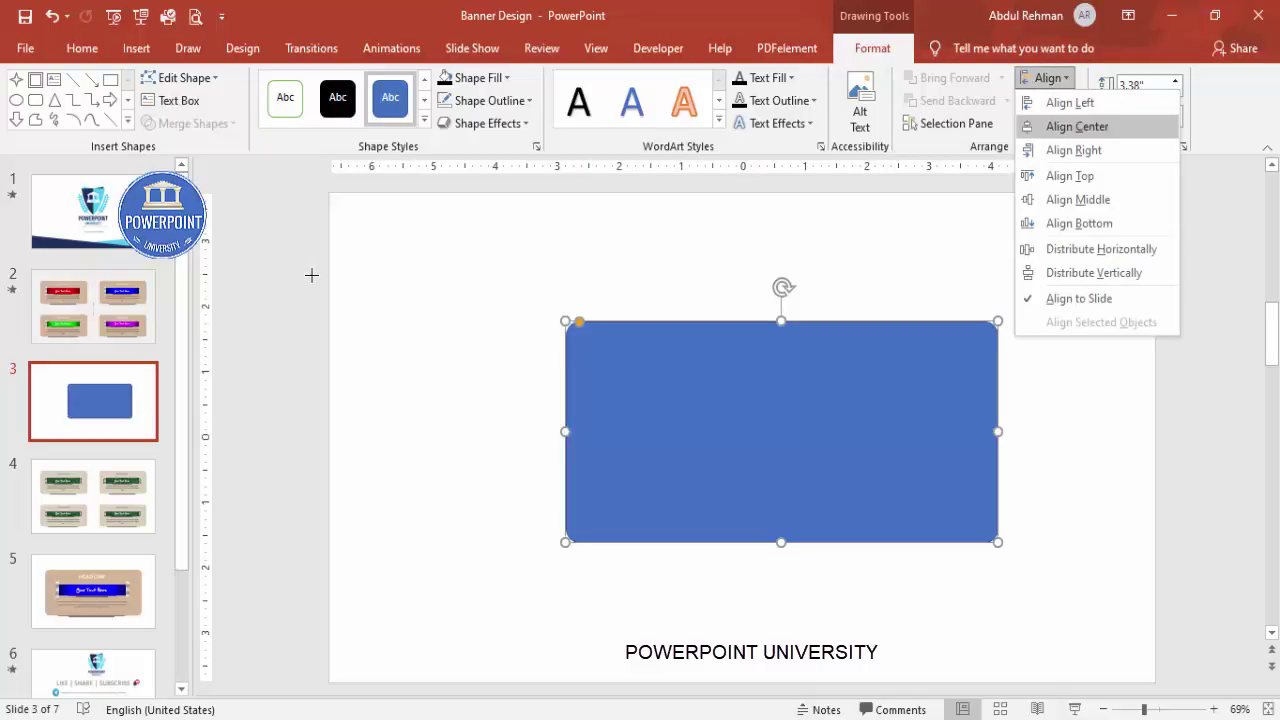
{"action": "left_click", "coordinate": [1081, 126]}
{"action": "key", "text": "alt"}
{"action": "key", "text": "j"}
{"action": "key", "text": "d"}
{"action": "key", "text": "a"}
{"action": "key", "text": "a"}
{"action": "key", "text": "m"}
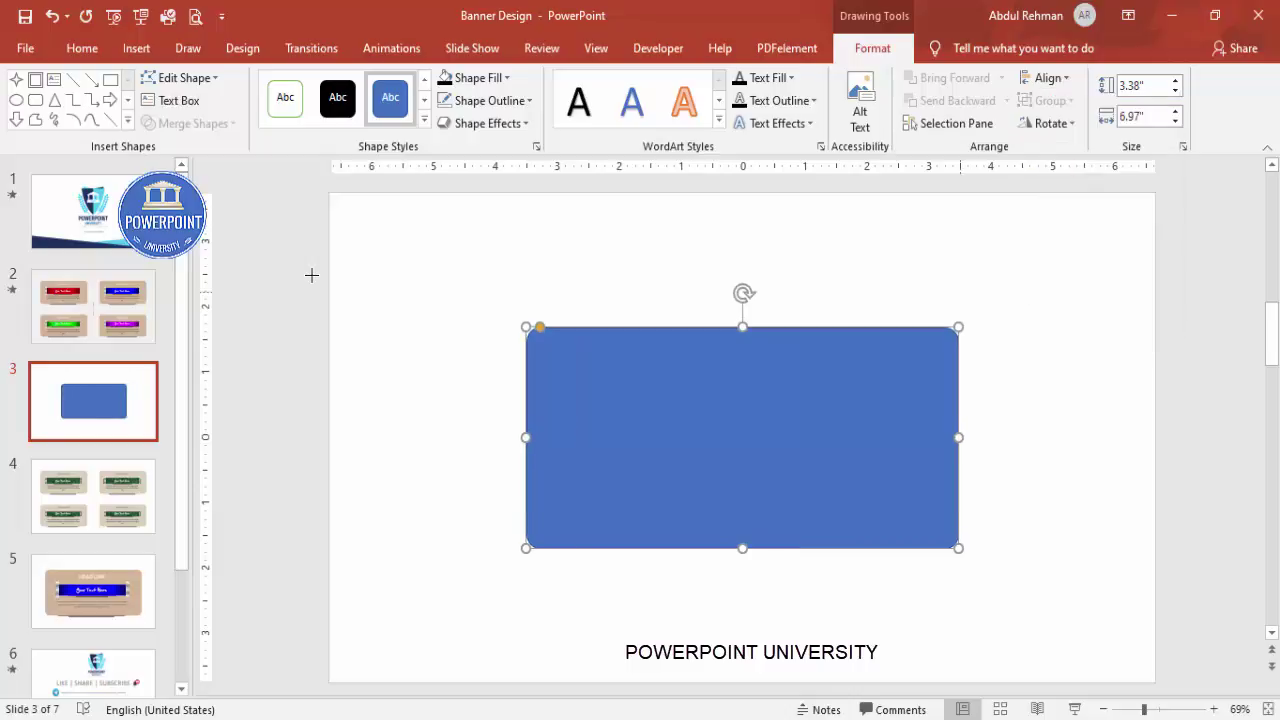
Remove the rounded rectangle's outline and fill it with the recently used tan color
{"action": "left_click", "coordinate": [493, 100]}
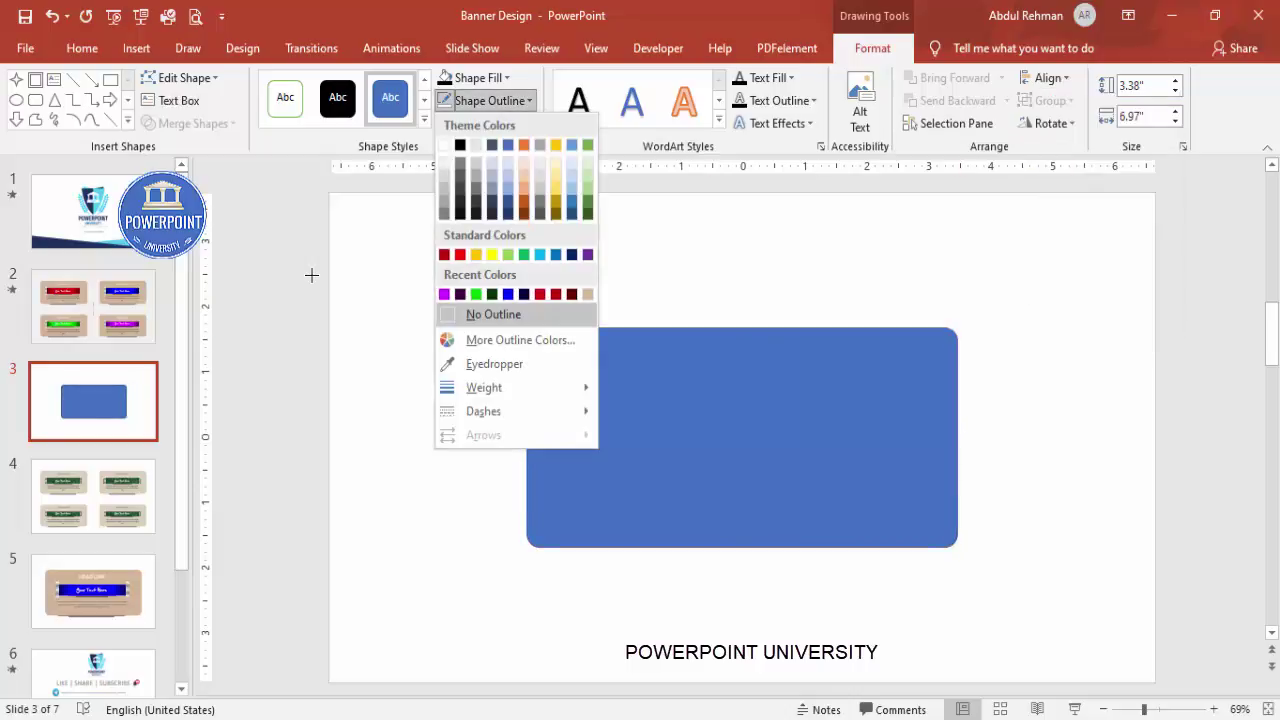
{"action": "left_click", "coordinate": [493, 314]}
{"action": "left_click", "coordinate": [482, 77]}
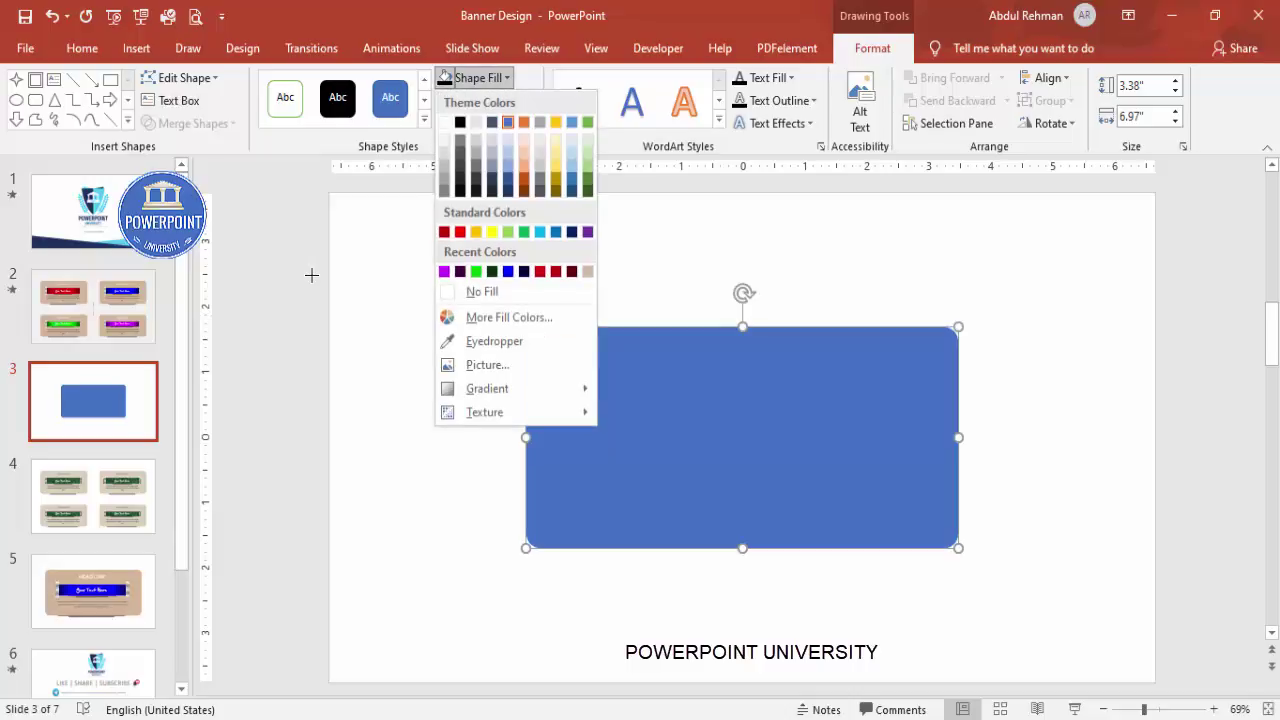
{"action": "key", "text": "Down"}
{"action": "key", "text": "Down"}
{"action": "key", "text": "Left"}
{"action": "key", "text": "Return"}
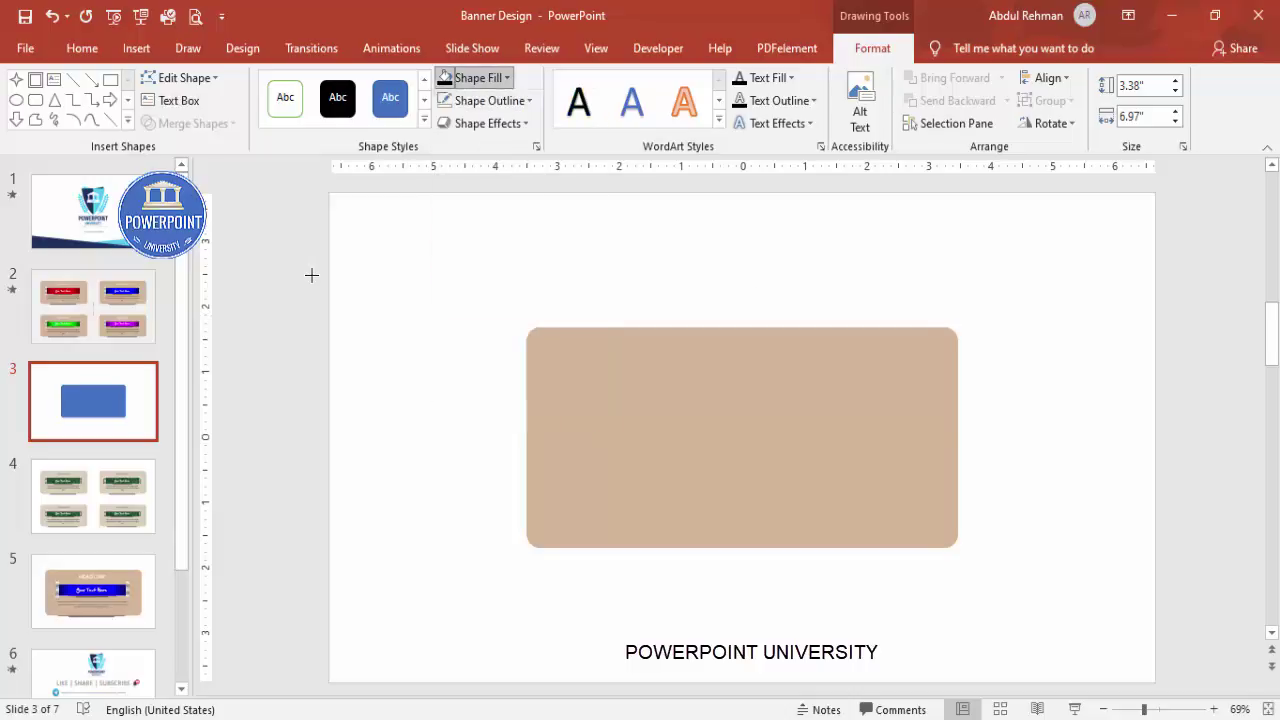
{"action": "key", "text": "Escape"}
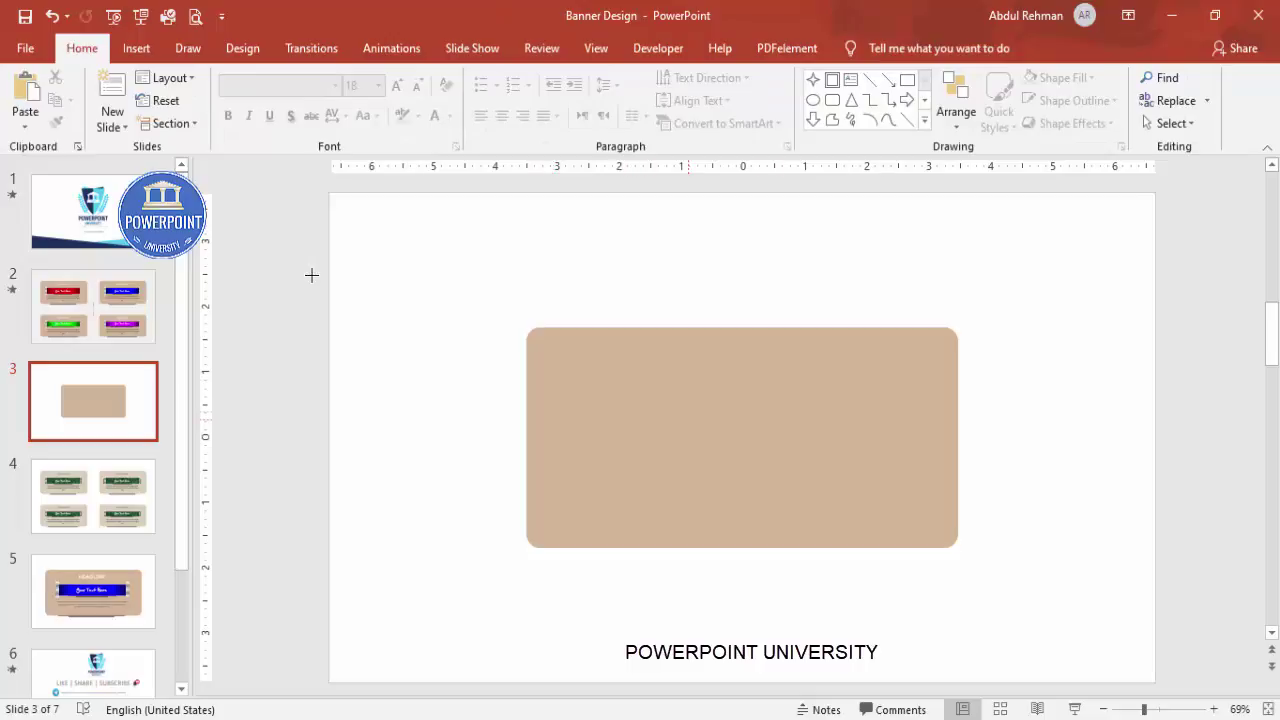
Draw a plain rectangle about 4.94" wide and 0.55" high across the tan card as a horizontal bar
{"action": "key", "text": "alt"}
{"action": "key", "text": "n"}
{"action": "key", "text": "s"}
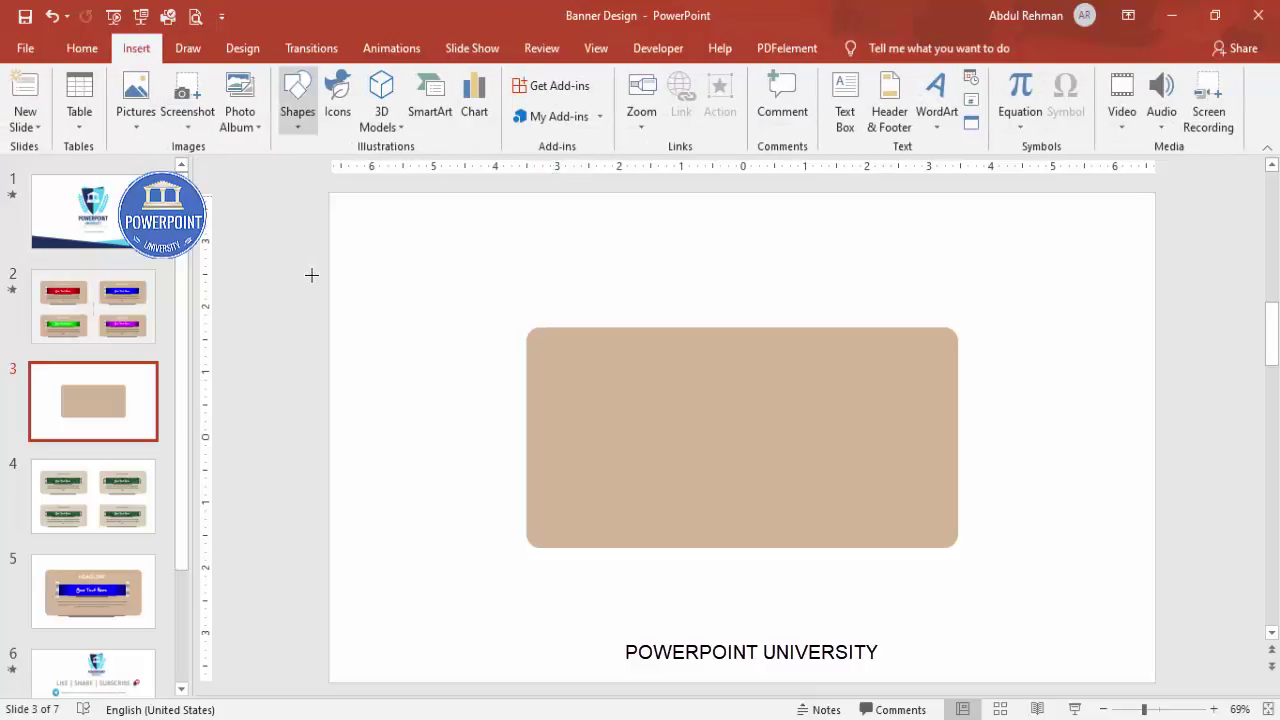
{"action": "key", "text": "h"}
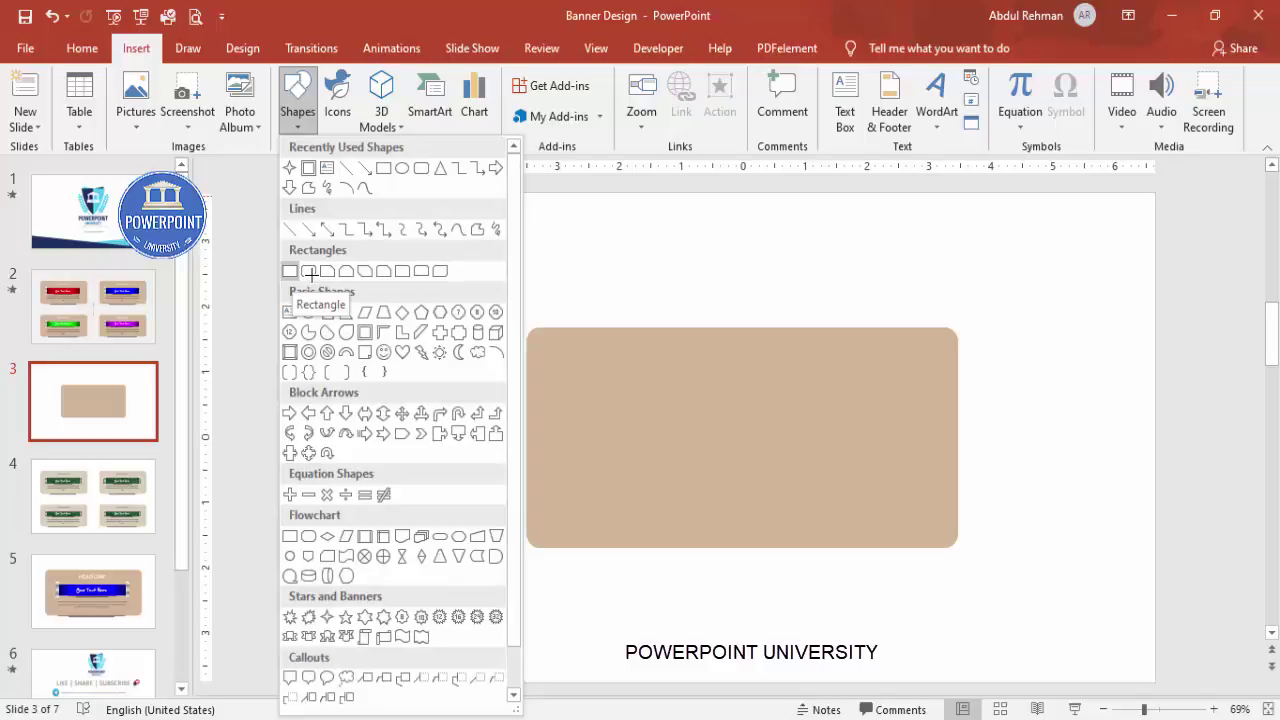
{"action": "left_click", "coordinate": [311, 272]}
{"action": "mouse_move", "coordinate": [589, 416]}
{"action": "left_mouse_down"}
{"action": "mouse_move", "coordinate": [686, 451]}
{"action": "mouse_move", "coordinate": [895, 452]}
{"action": "left_mouse_up"}
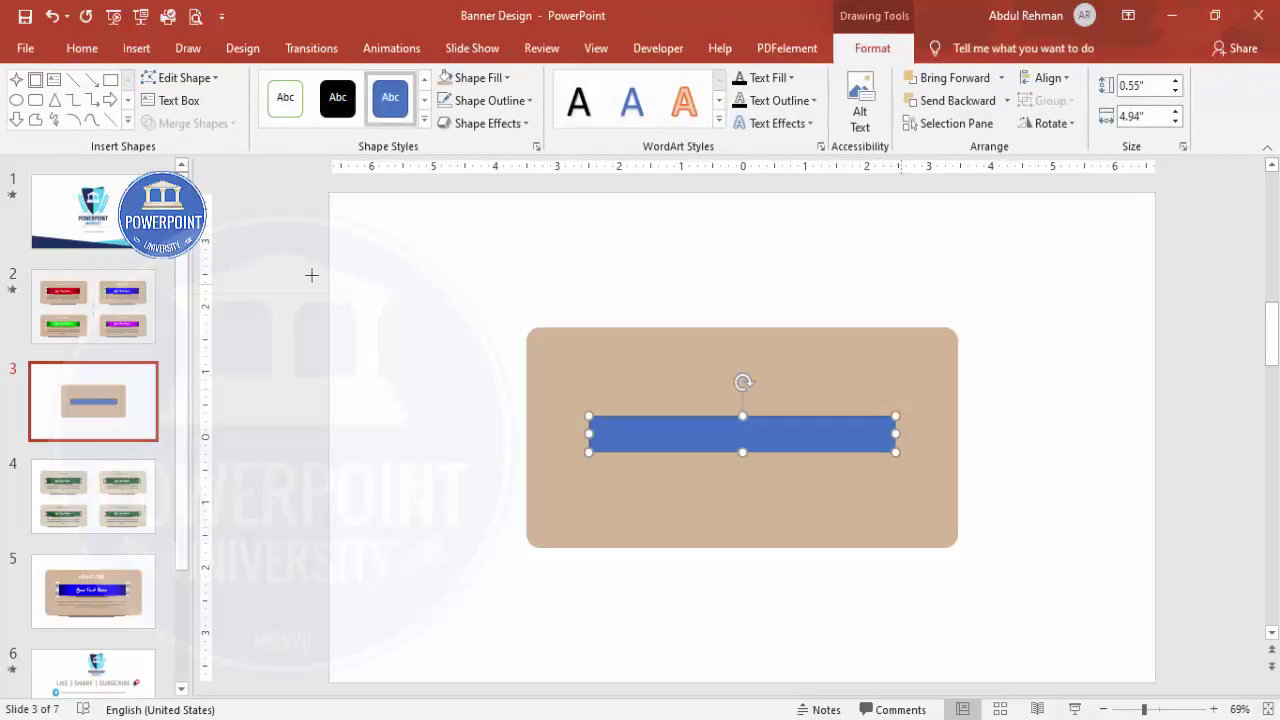
Align the bar to the center and middle of the slide, then nudge it slightly up on the card
{"action": "left_click", "coordinate": [1047, 78]}
{"action": "left_click", "coordinate": [1060, 126]}
{"action": "left_click", "coordinate": [1047, 78]}
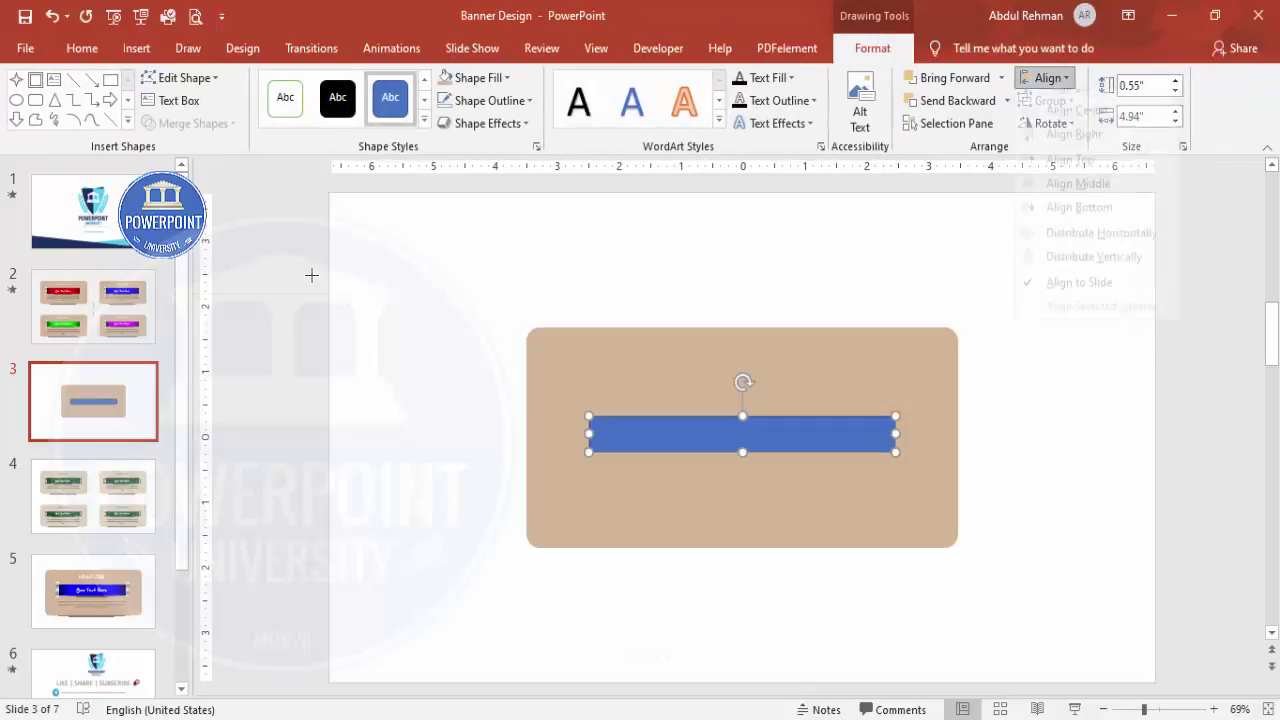
{"action": "left_click", "coordinate": [1077, 199]}
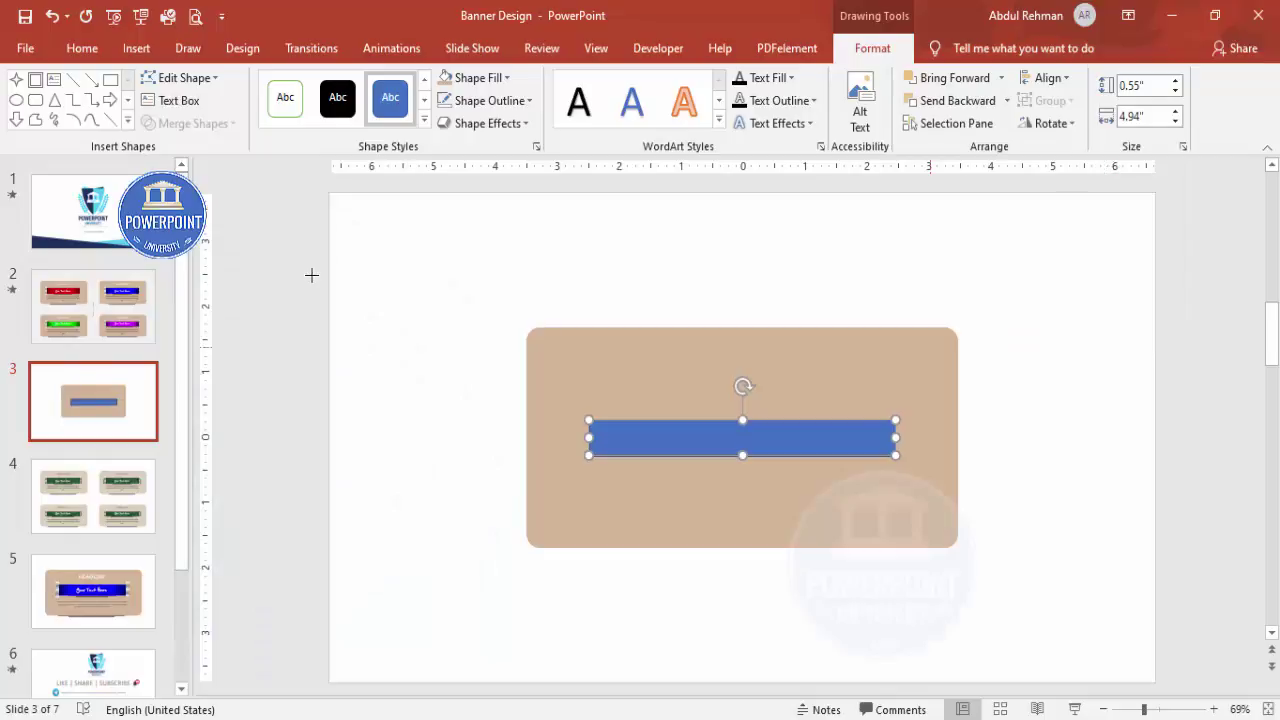
{"action": "key", "text": "Up"}
{"action": "key", "text": "Up"}
{"action": "key", "text": "Up"}
{"action": "key", "text": "Up"}
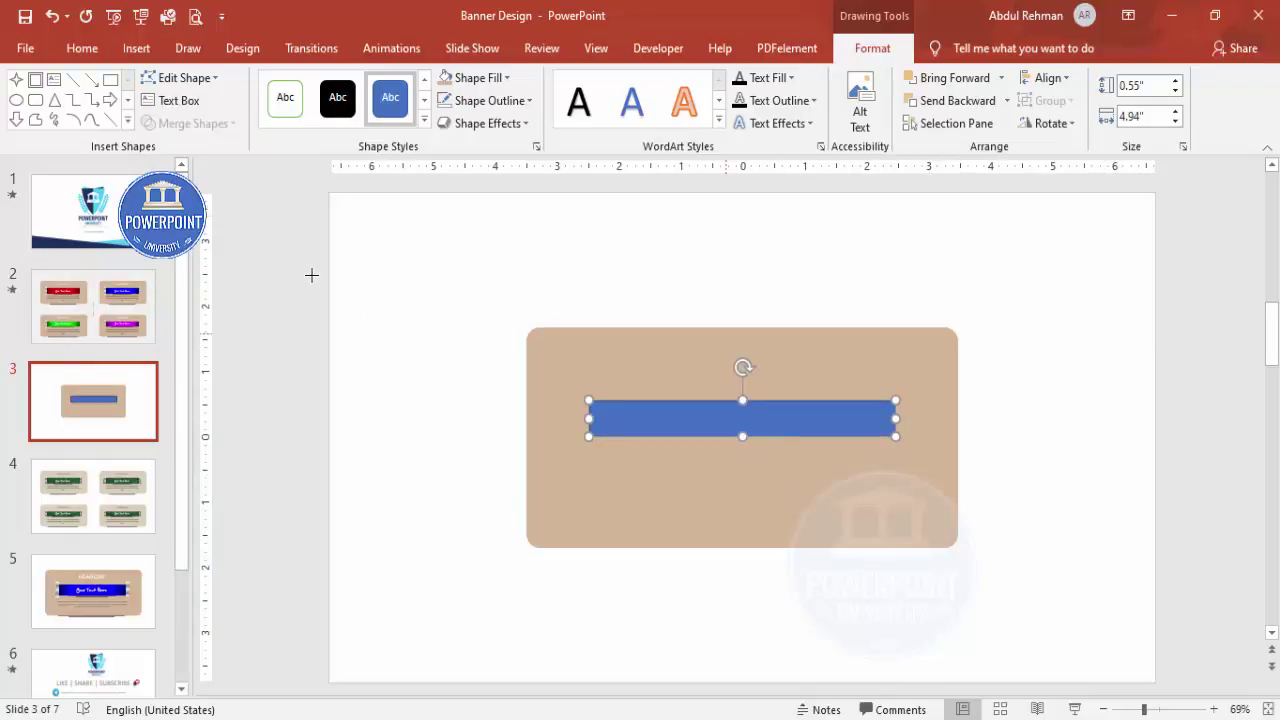
Remove the bar's outline and give it a linear gradient fill running horizontally at 0°
{"action": "left_click", "coordinate": [492, 100]}
{"action": "left_click", "coordinate": [500, 314]}
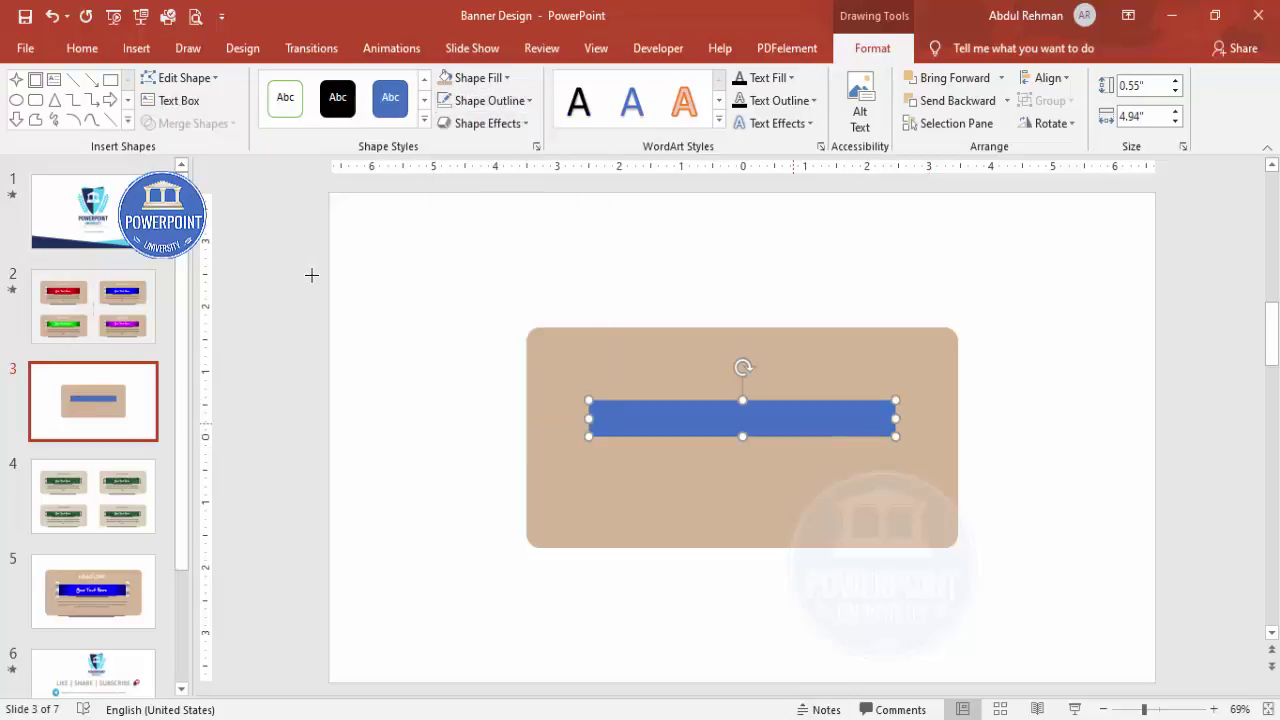
{"action": "key", "text": "shift+F10"}
{"action": "key", "text": "Up"}
{"action": "key", "text": "Up"}
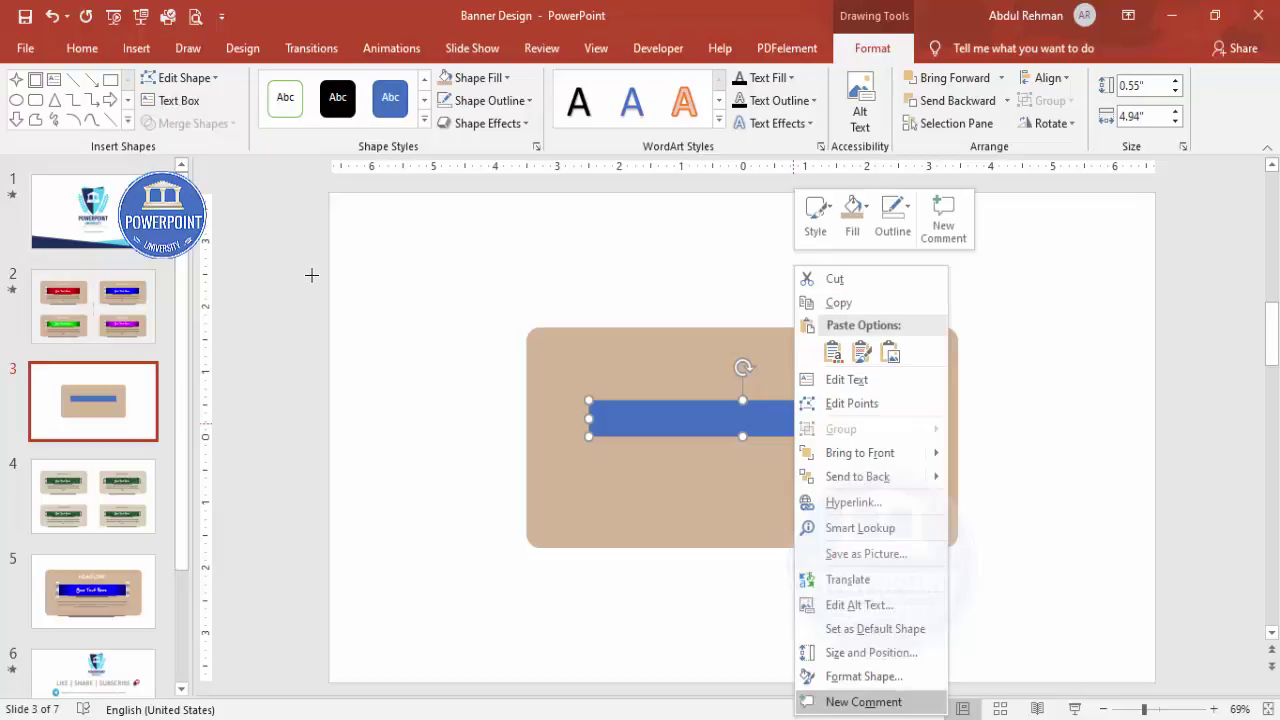
{"action": "key", "text": "Return"}
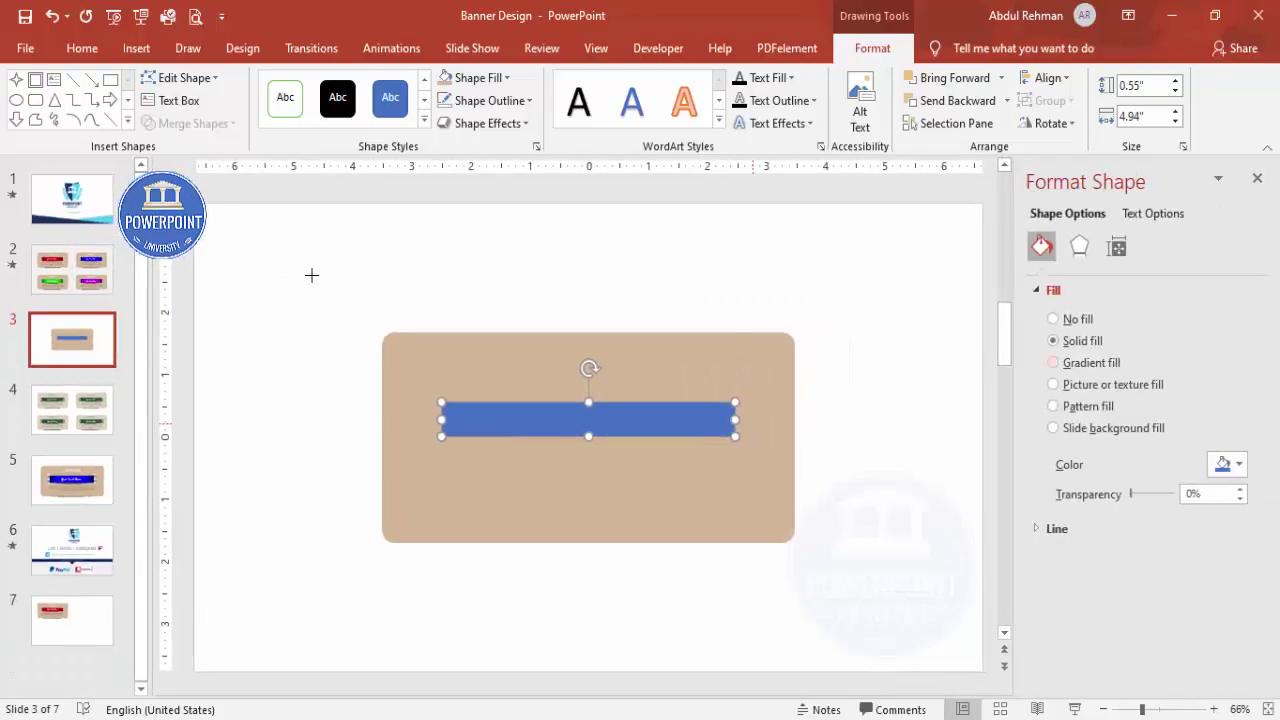
{"action": "key", "text": "space"}
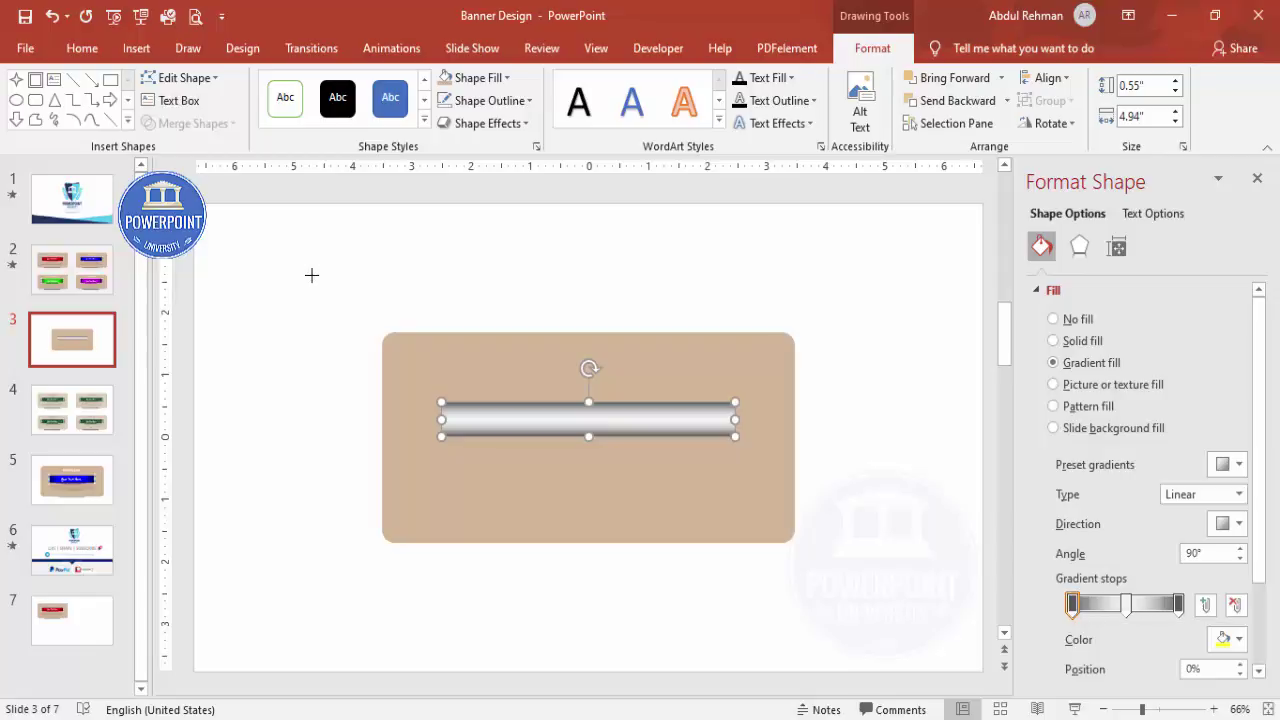
{"action": "left_click", "coordinate": [1228, 523]}
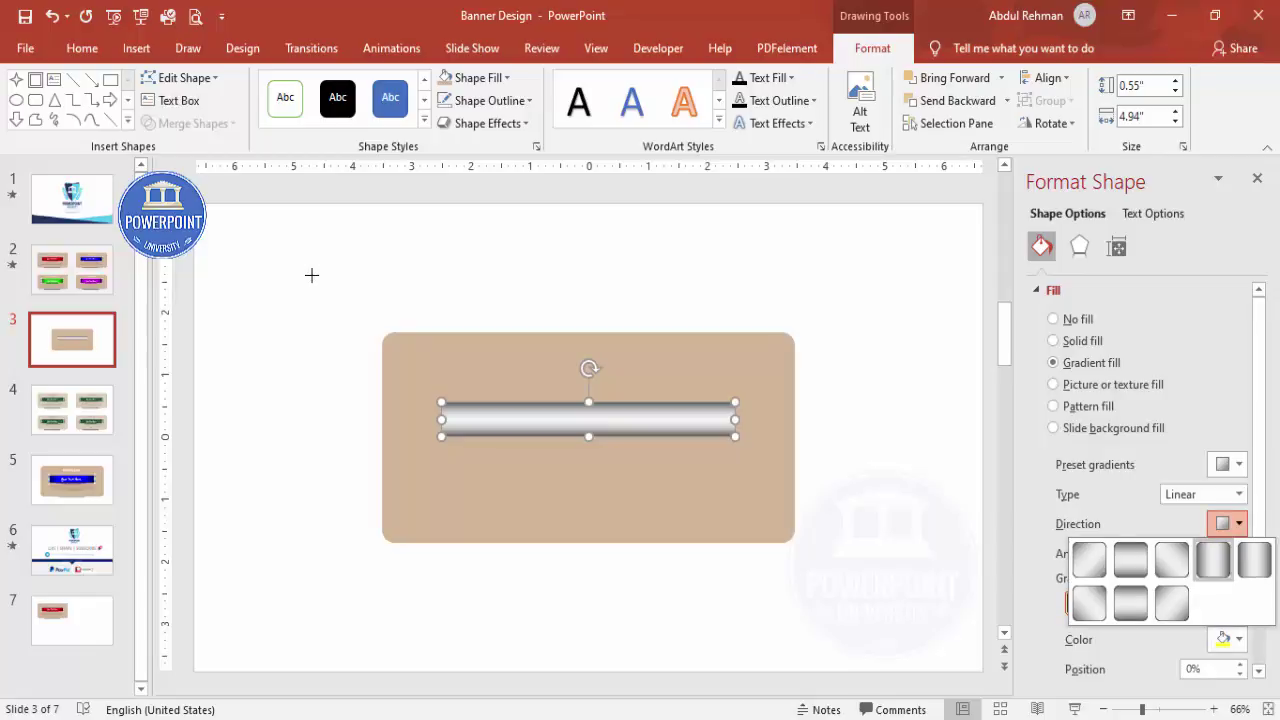
{"action": "left_click", "coordinate": [1213, 558]}
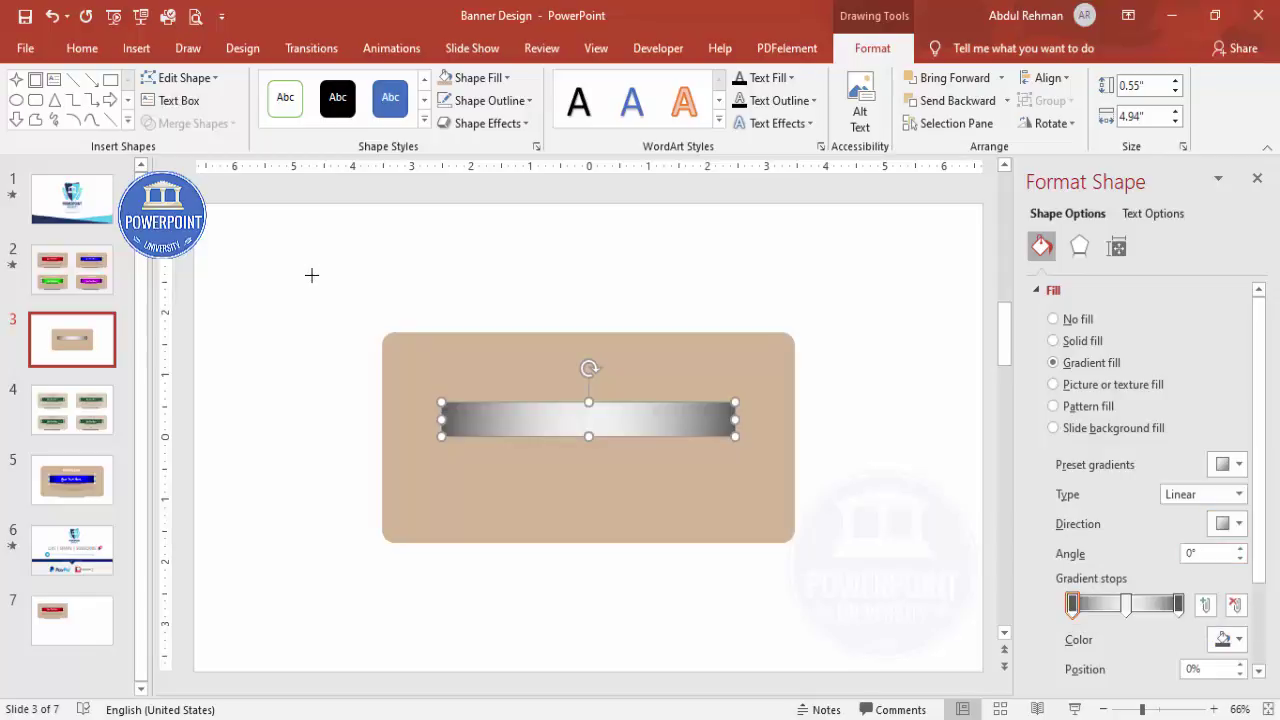
Set the bar's first and last gradient stops to the same dark green
{"action": "left_click", "coordinate": [1228, 639]}
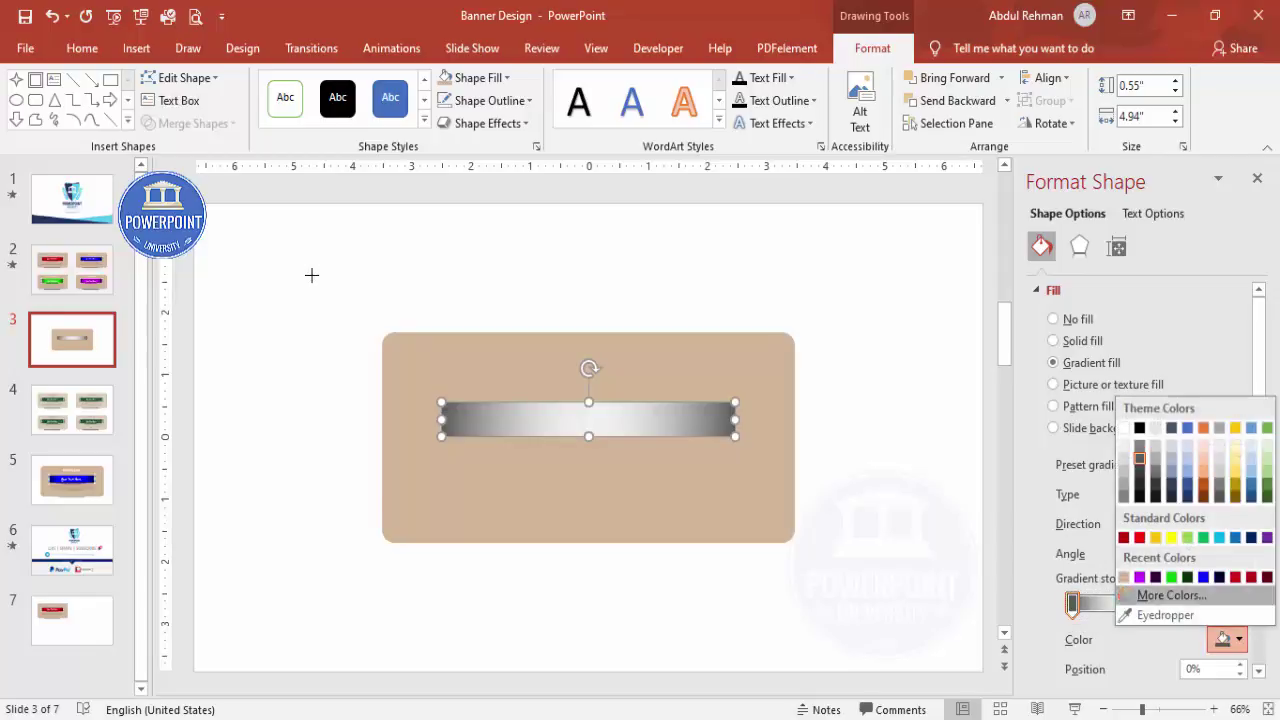
{"action": "left_click", "coordinate": [1152, 591]}
{"action": "left_click", "coordinate": [351, 329]}
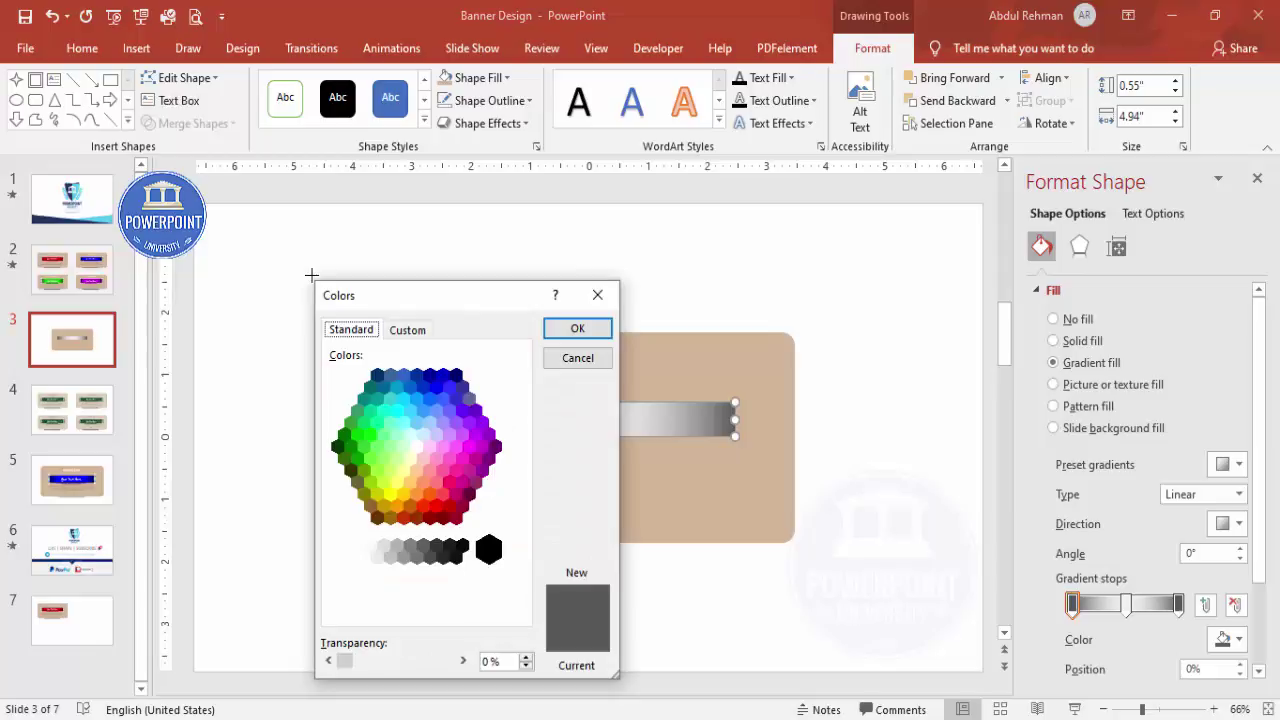
{"action": "left_click", "coordinate": [337, 446]}
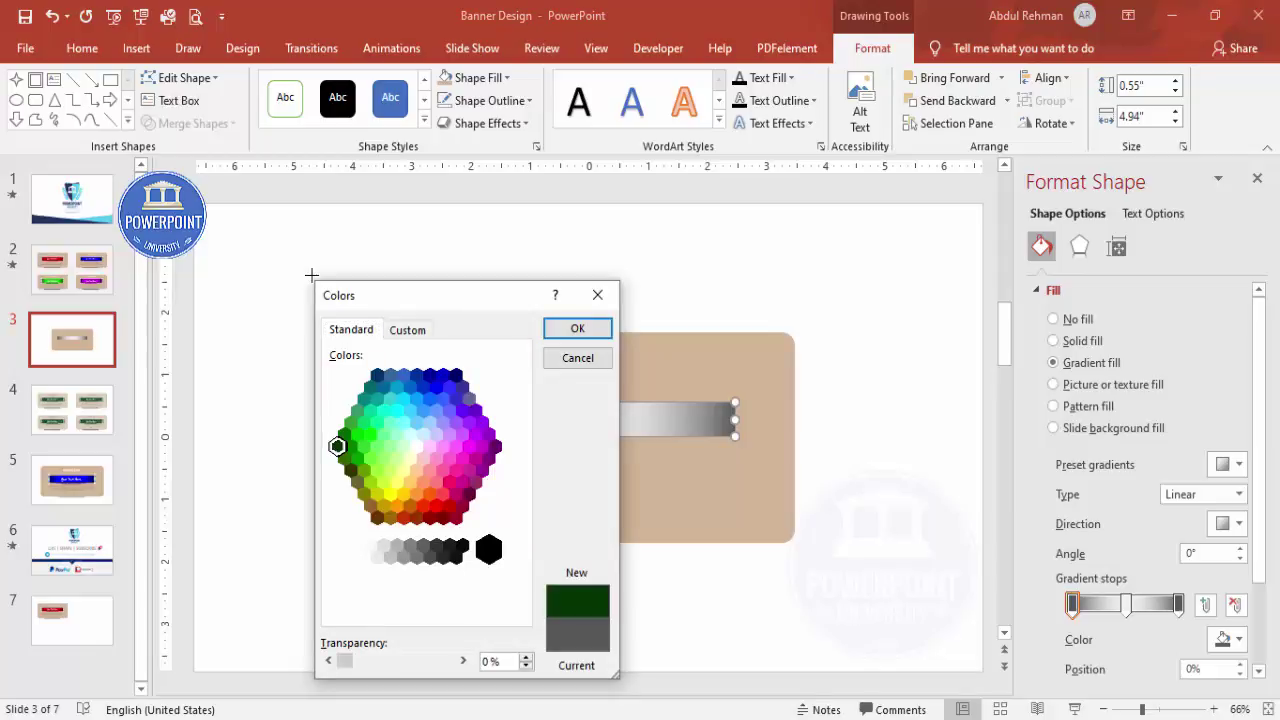
{"action": "key", "text": "Return"}
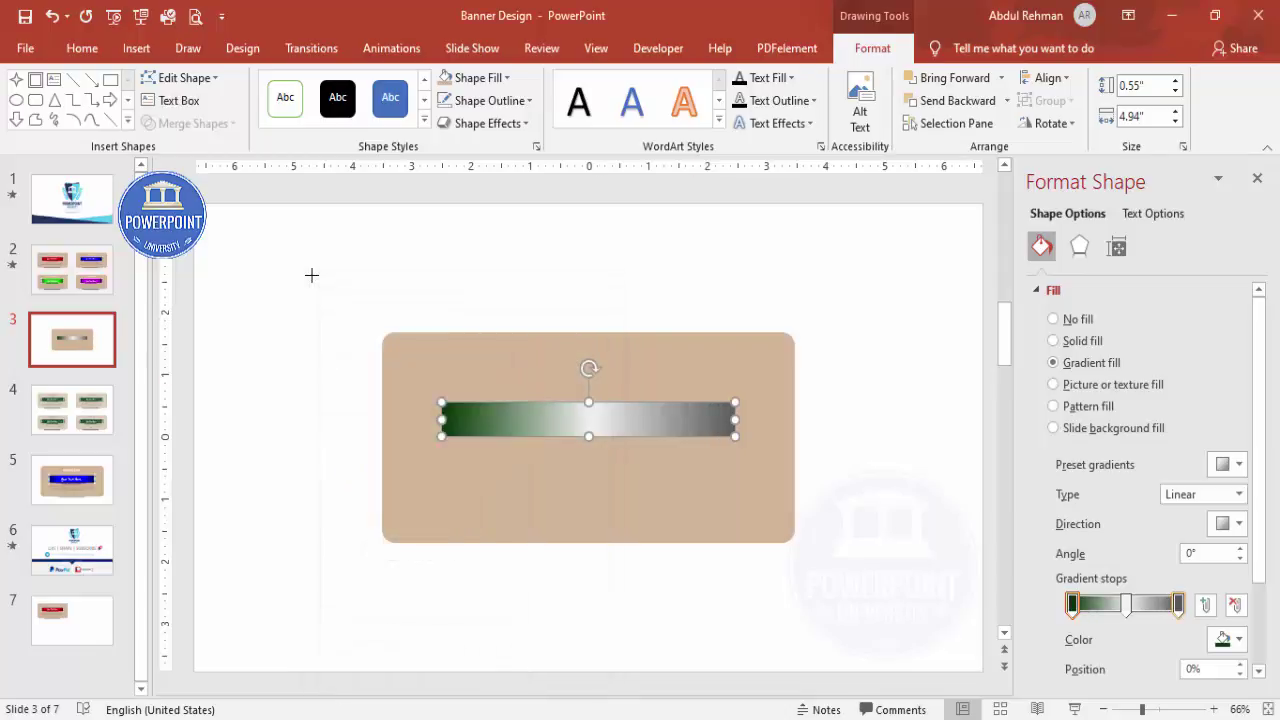
{"action": "left_click", "coordinate": [1178, 605]}
{"action": "left_click", "coordinate": [1228, 639]}
{"action": "left_click", "coordinate": [1123, 577]}
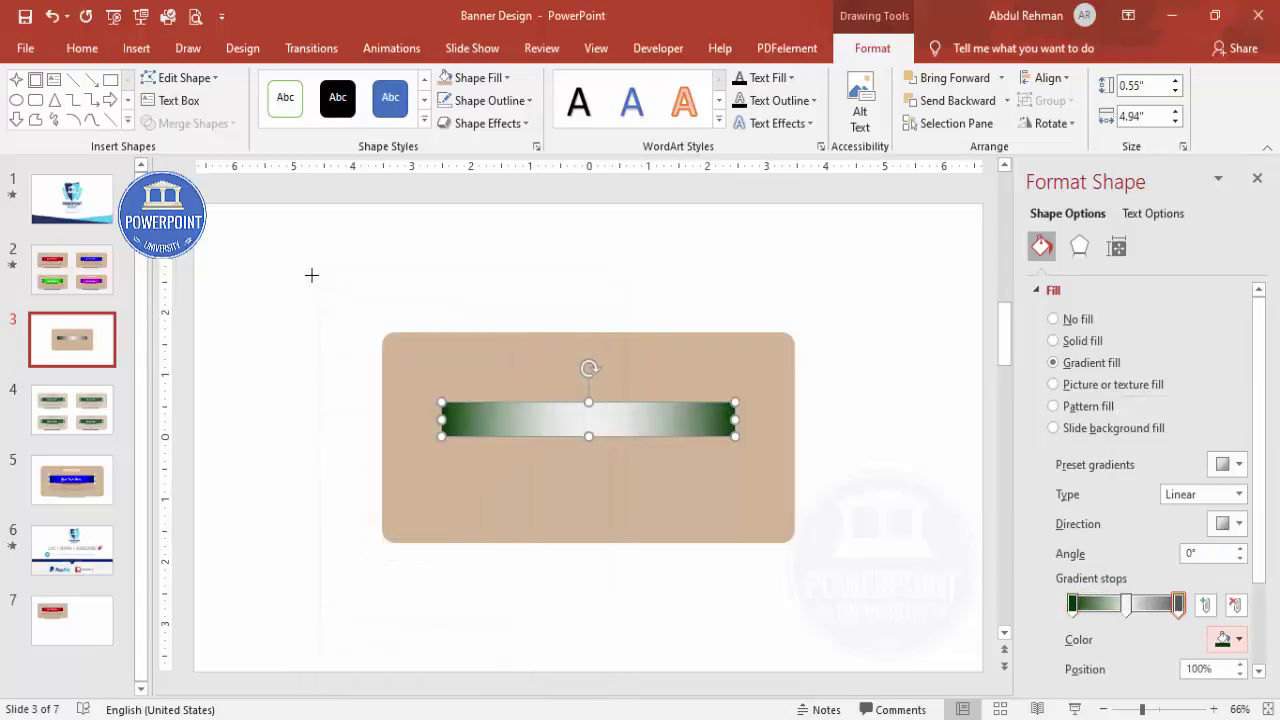
Set the bar's middle gradient stop to bright green from the standard colors and deselect the bar
{"action": "left_click", "coordinate": [1126, 604]}
{"action": "left_click", "coordinate": [1228, 639]}
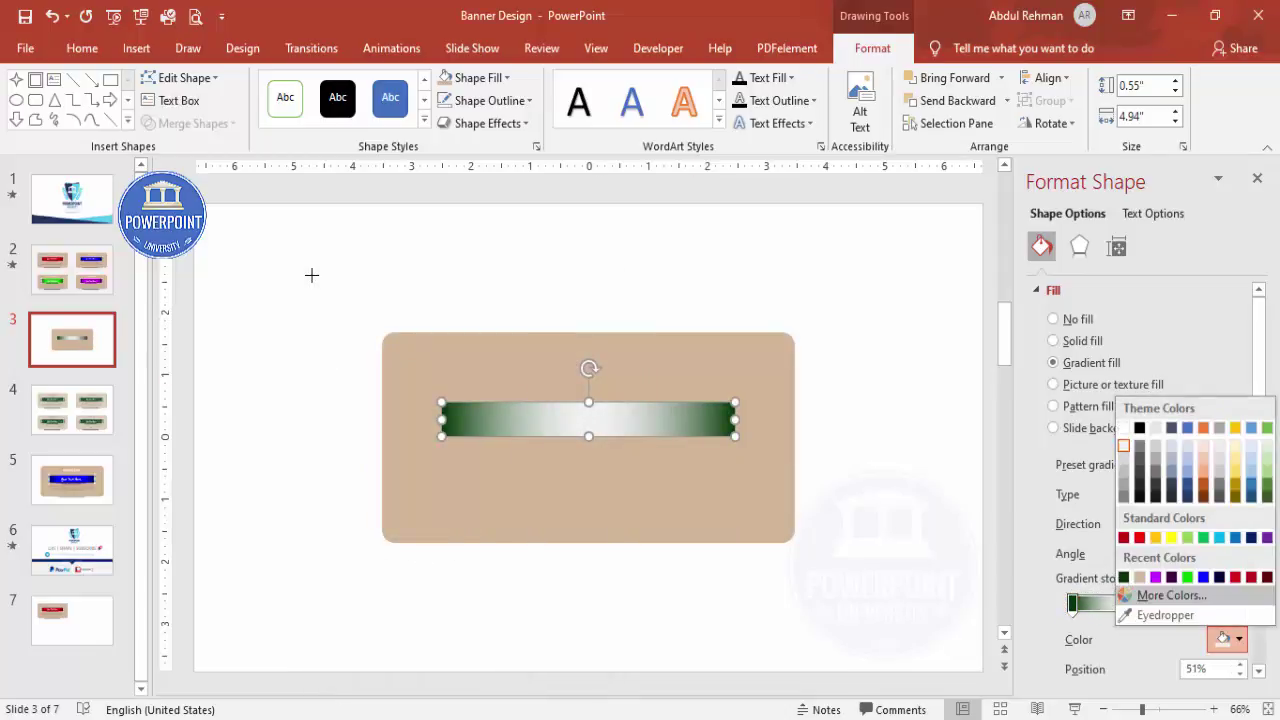
{"action": "left_click", "coordinate": [1166, 595]}
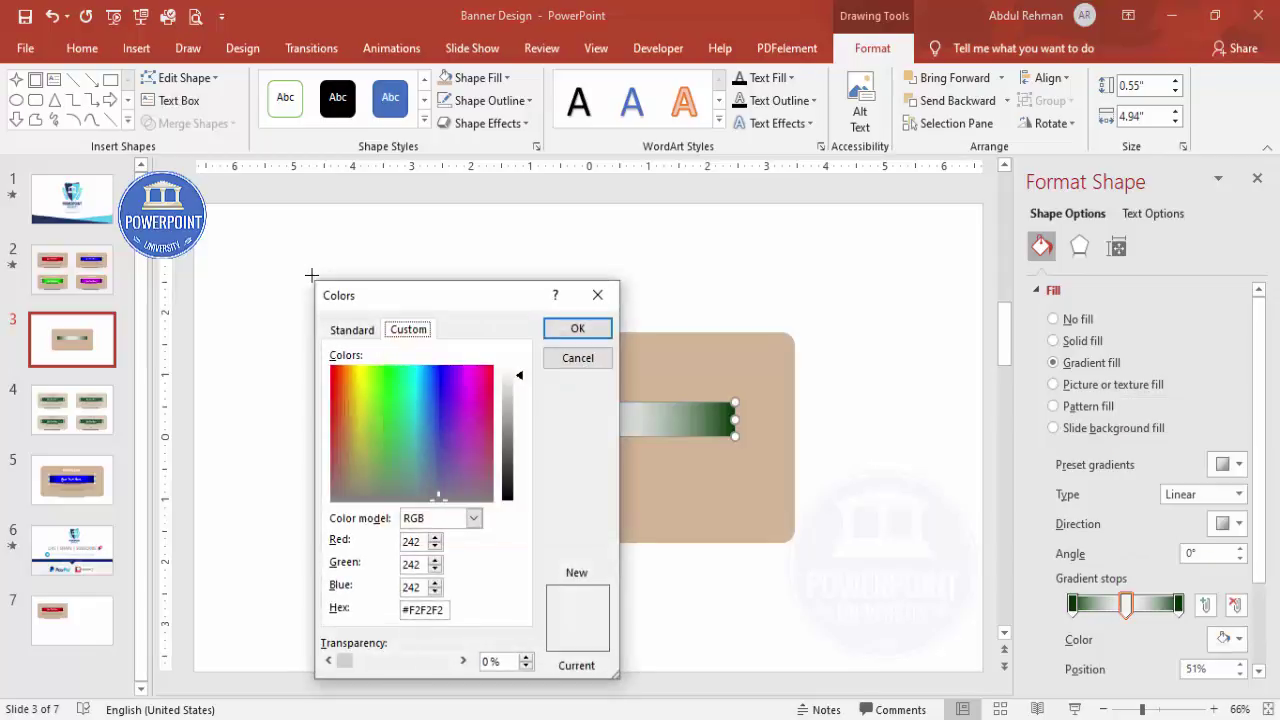
{"action": "key", "text": "ctrl+shift+Tab"}
{"action": "left_click", "coordinate": [371, 434]}
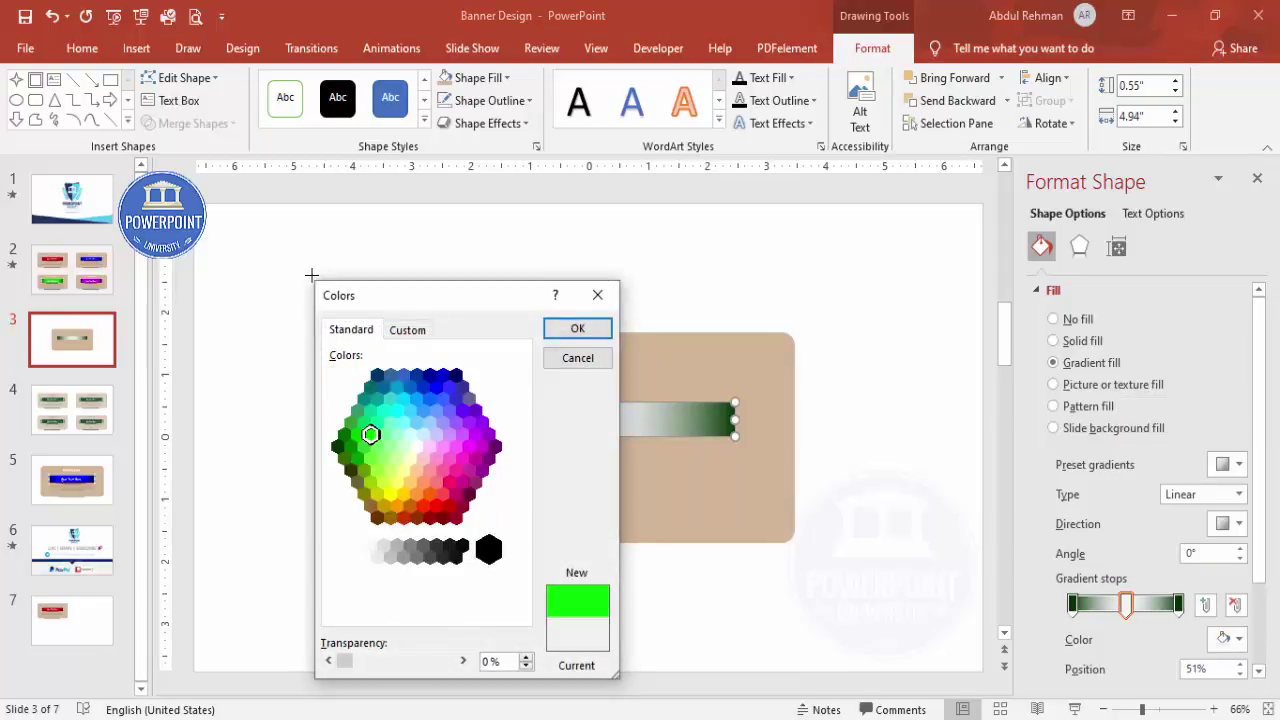
{"action": "key", "text": "Return"}
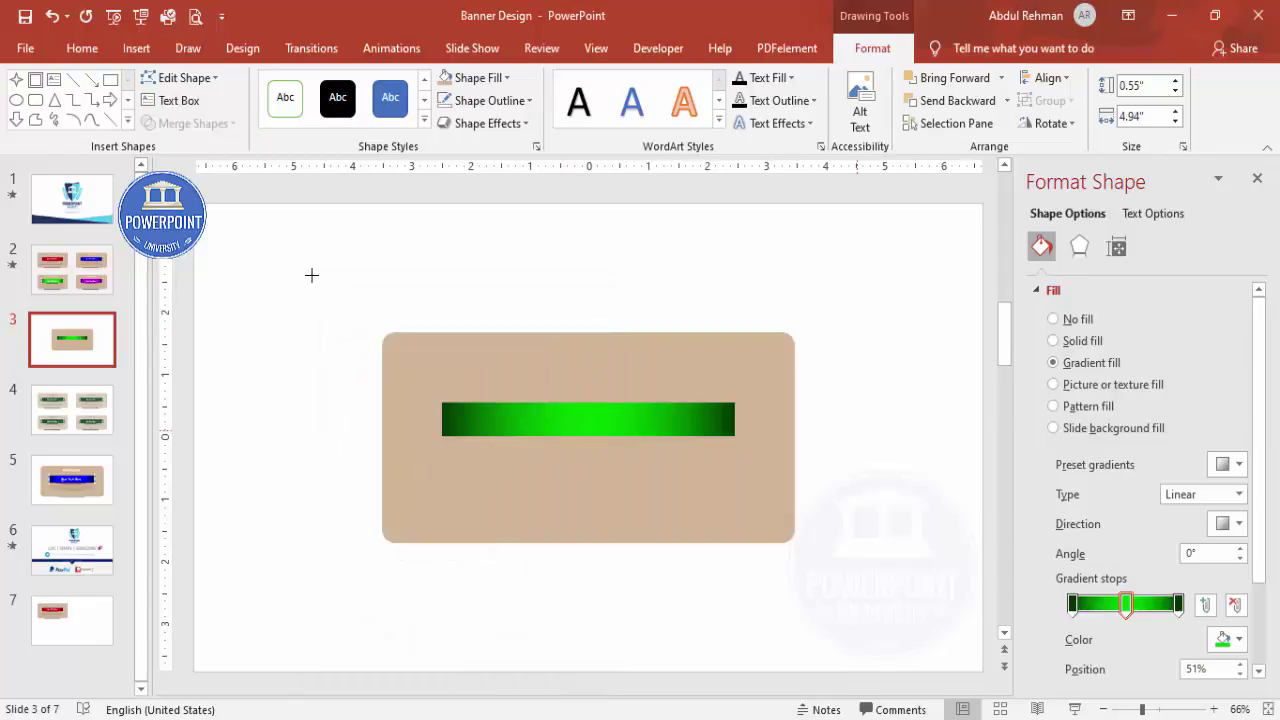
{"action": "left_click", "coordinate": [588, 419]}
{"action": "left_click", "coordinate": [820, 460]}
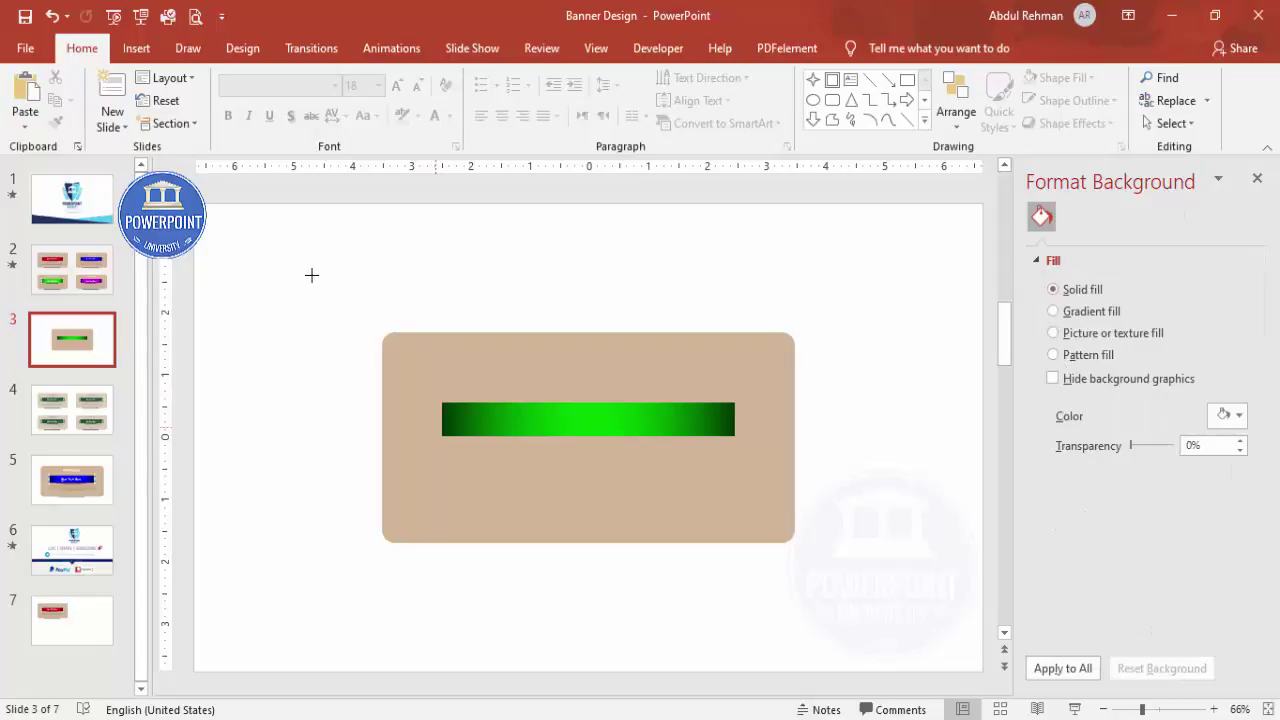
Draw a narrow rectangle about 0.76" high and 0.2" wide over the green bar's left end and remove its outline
{"action": "left_click", "coordinate": [136, 48]}
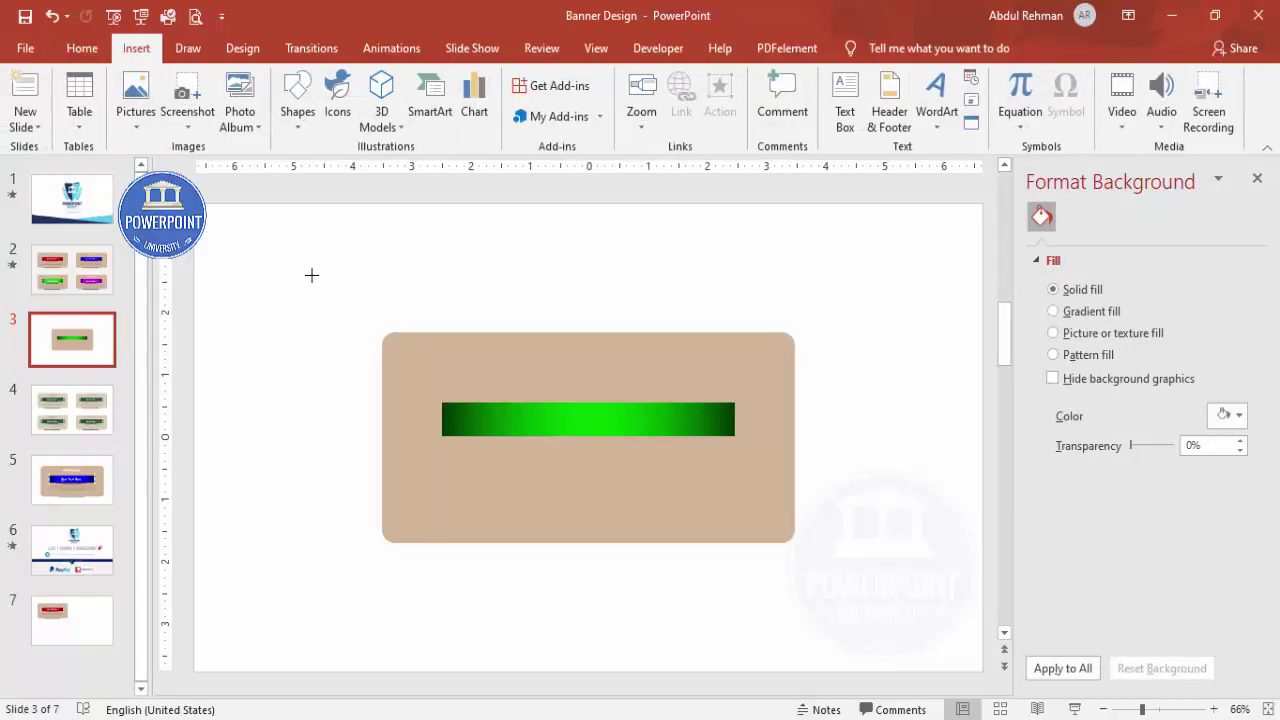
{"action": "key", "text": "s"}
{"action": "key", "text": "h"}
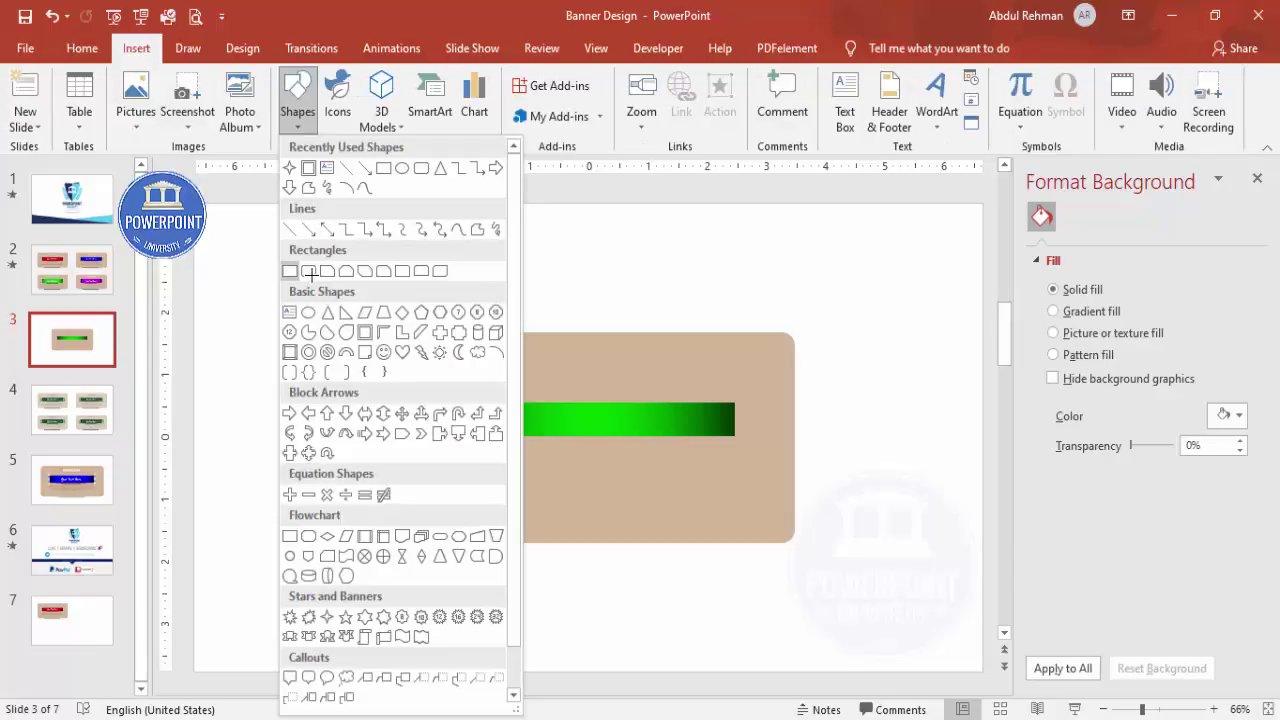
{"action": "left_click", "coordinate": [311, 272]}
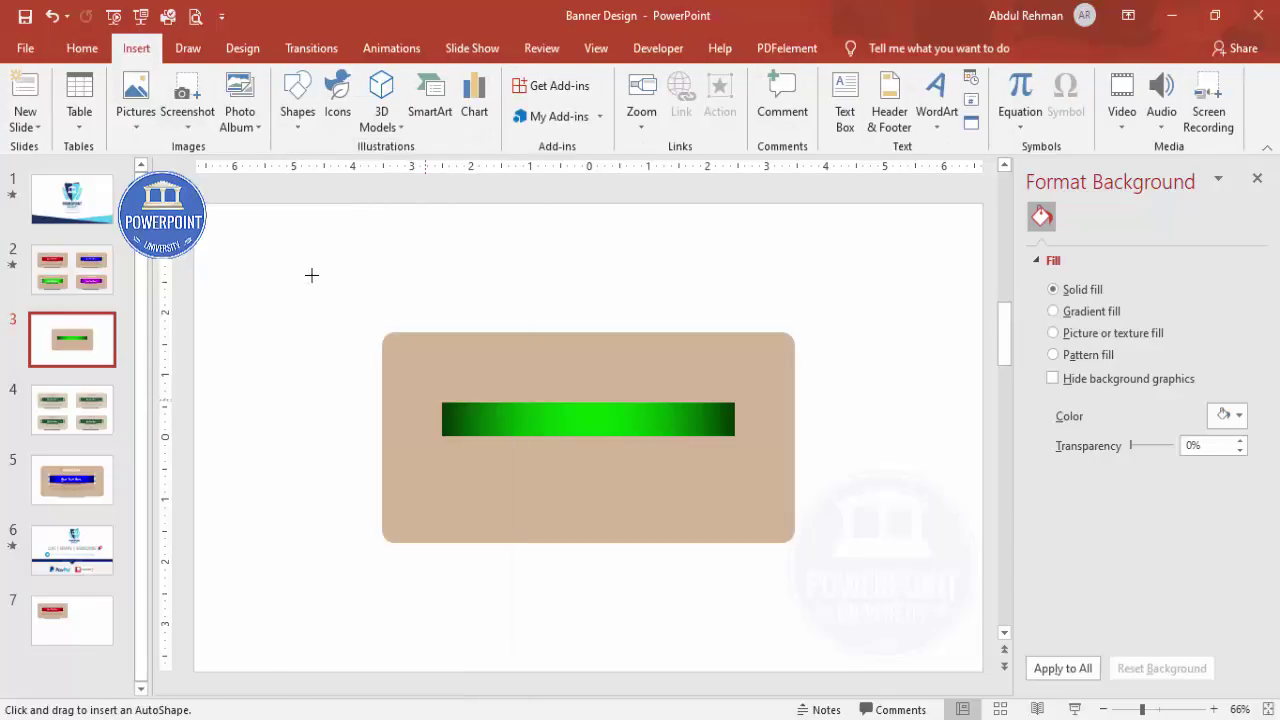
{"action": "mouse_move", "coordinate": [431, 403]}
{"action": "left_mouse_down"}
{"action": "mouse_move", "coordinate": [446, 451]}
{"action": "mouse_move", "coordinate": [442, 421]}
{"action": "left_mouse_up"}
{"action": "left_click", "coordinate": [490, 100]}
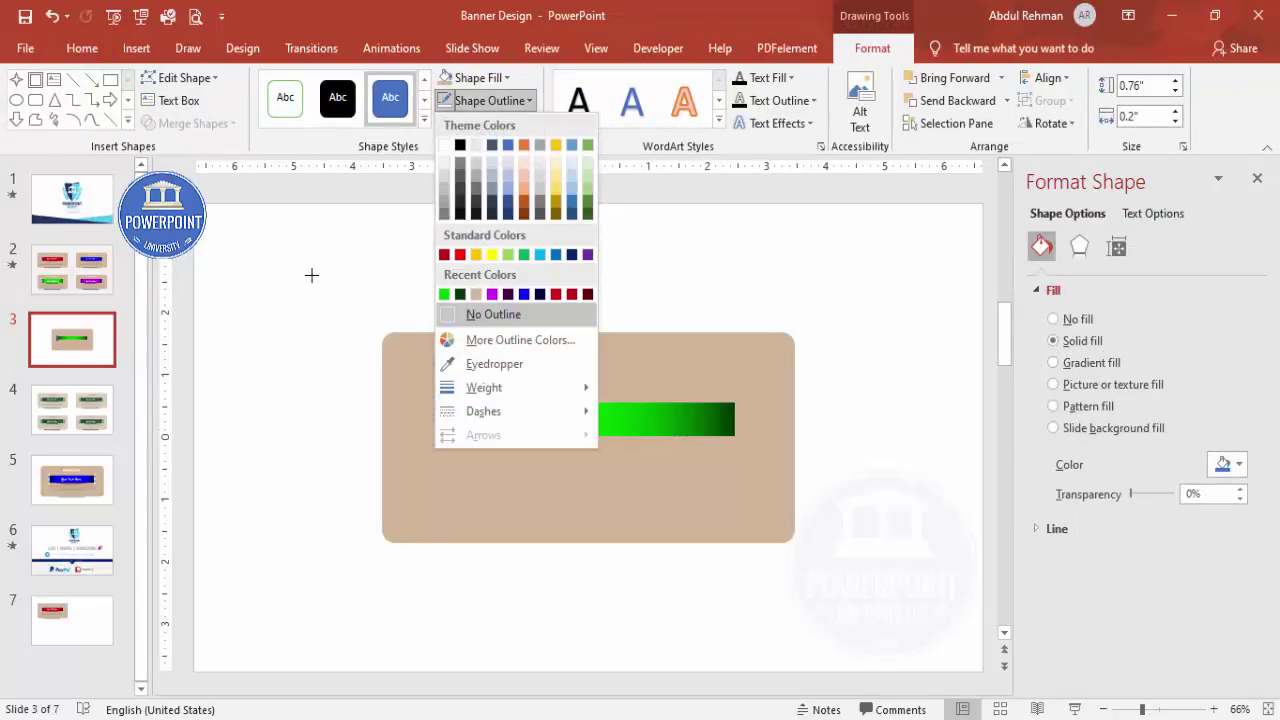
{"action": "left_click", "coordinate": [493, 314]}
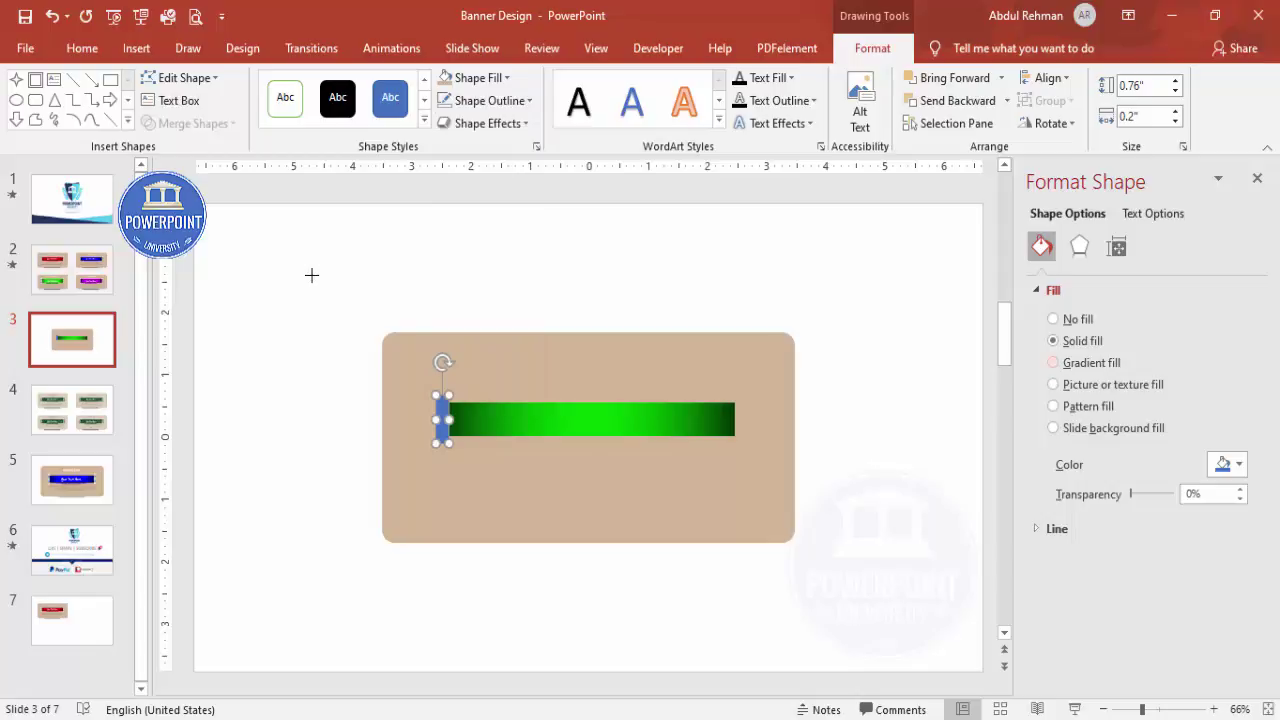
Give the narrow end rectangle a linear gradient fill running downward at 90°
{"action": "left_click", "coordinate": [1053, 362]}
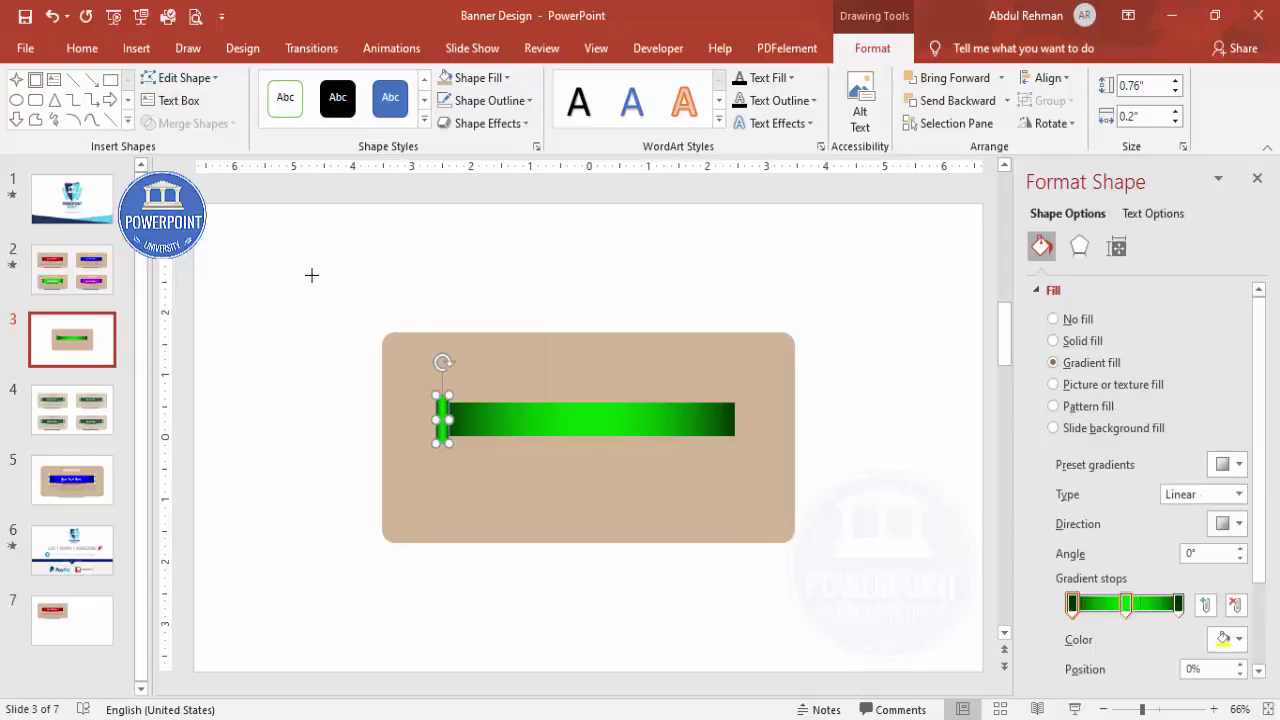
{"action": "left_click", "coordinate": [1227, 523]}
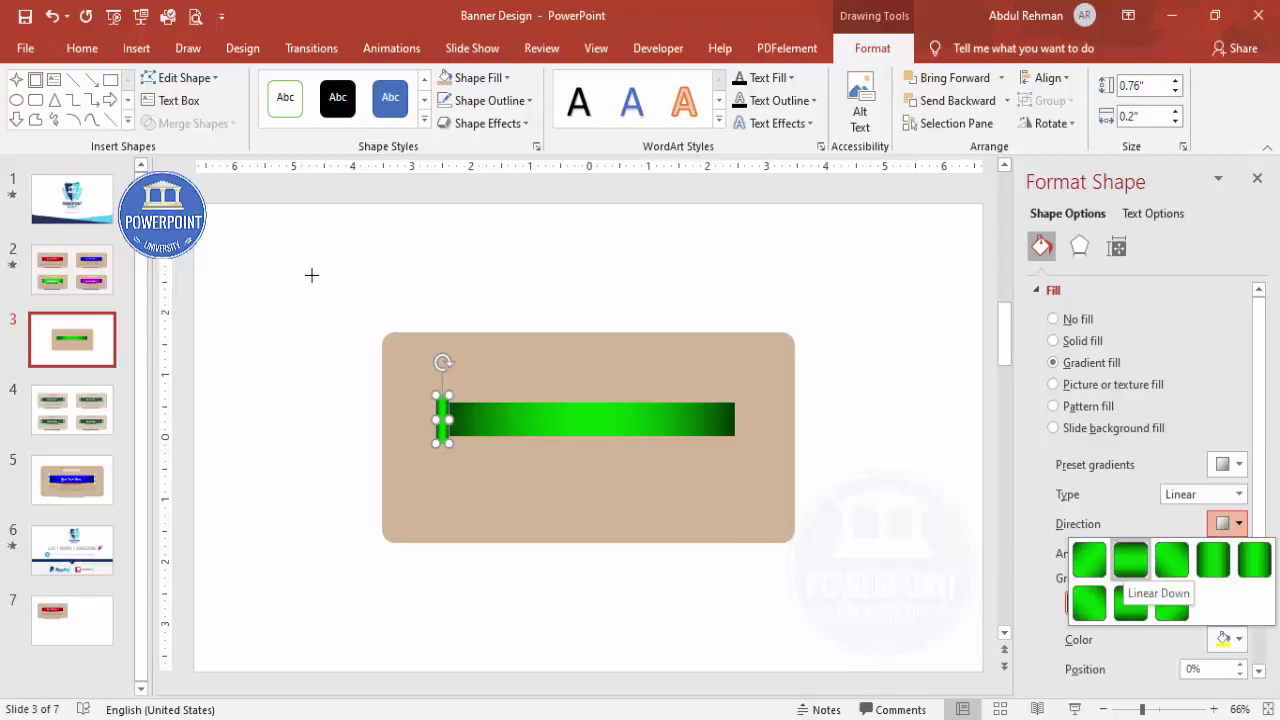
{"action": "left_click", "coordinate": [1130, 560]}
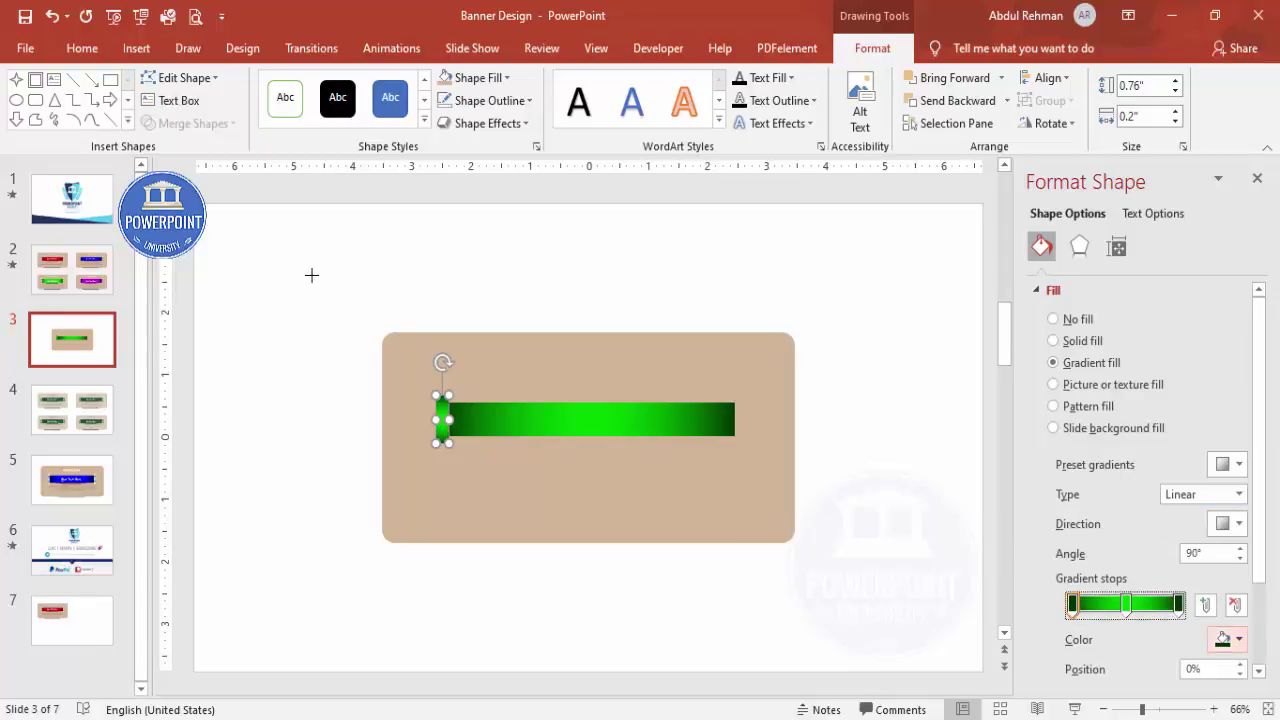
Set the end rectangle's first and last gradient stops to the same medium gray
{"action": "left_click", "coordinate": [1227, 639]}
{"action": "left_click", "coordinate": [1124, 496]}
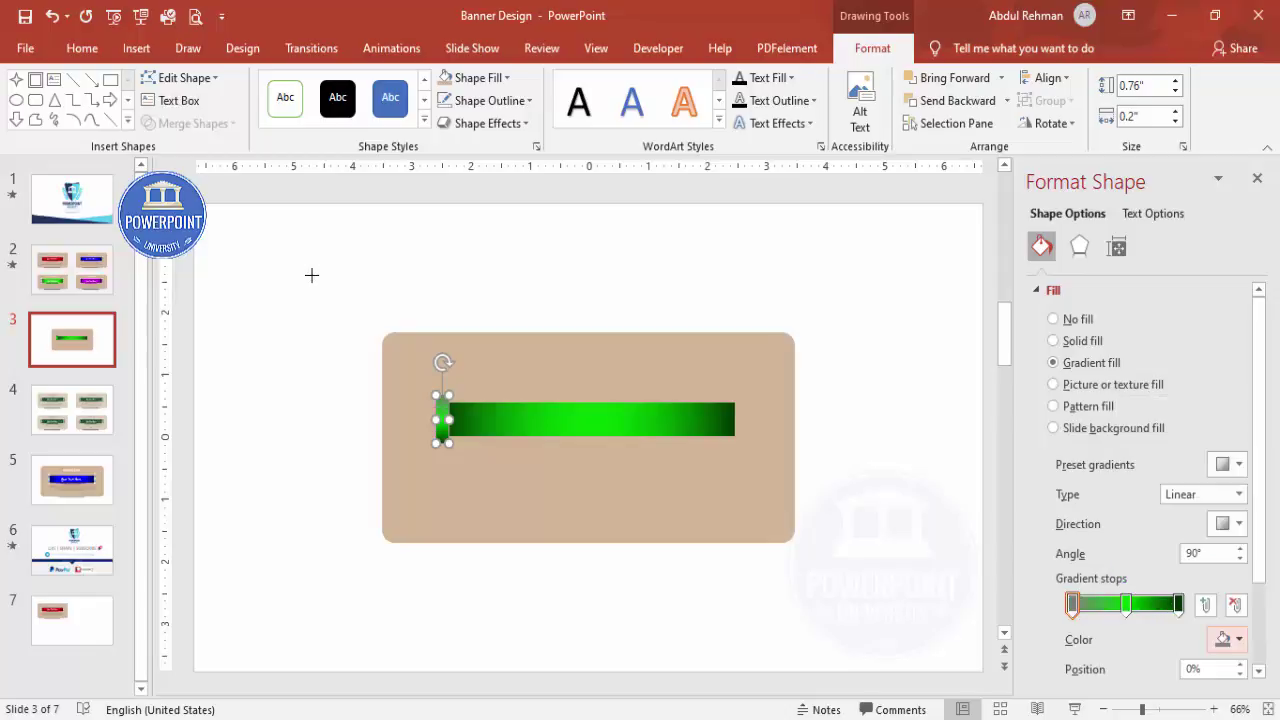
{"action": "left_click", "coordinate": [1178, 604]}
{"action": "left_click", "coordinate": [1227, 639]}
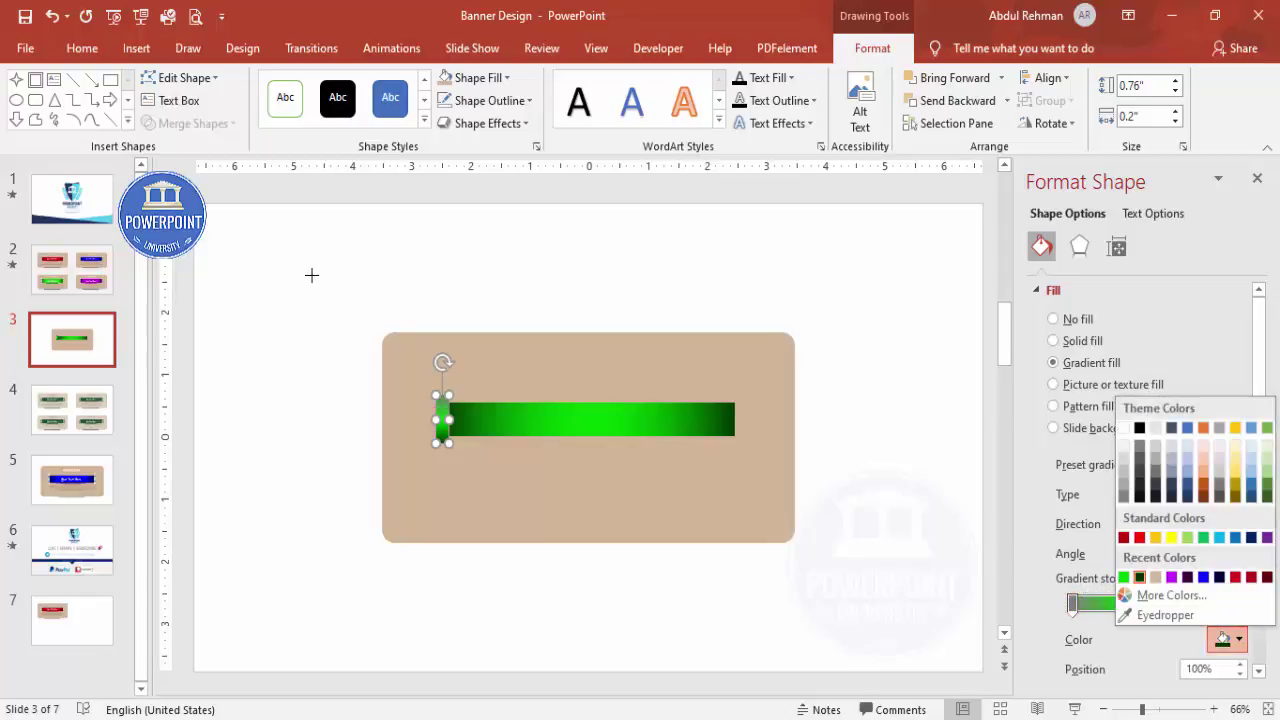
{"action": "key", "text": "Escape"}
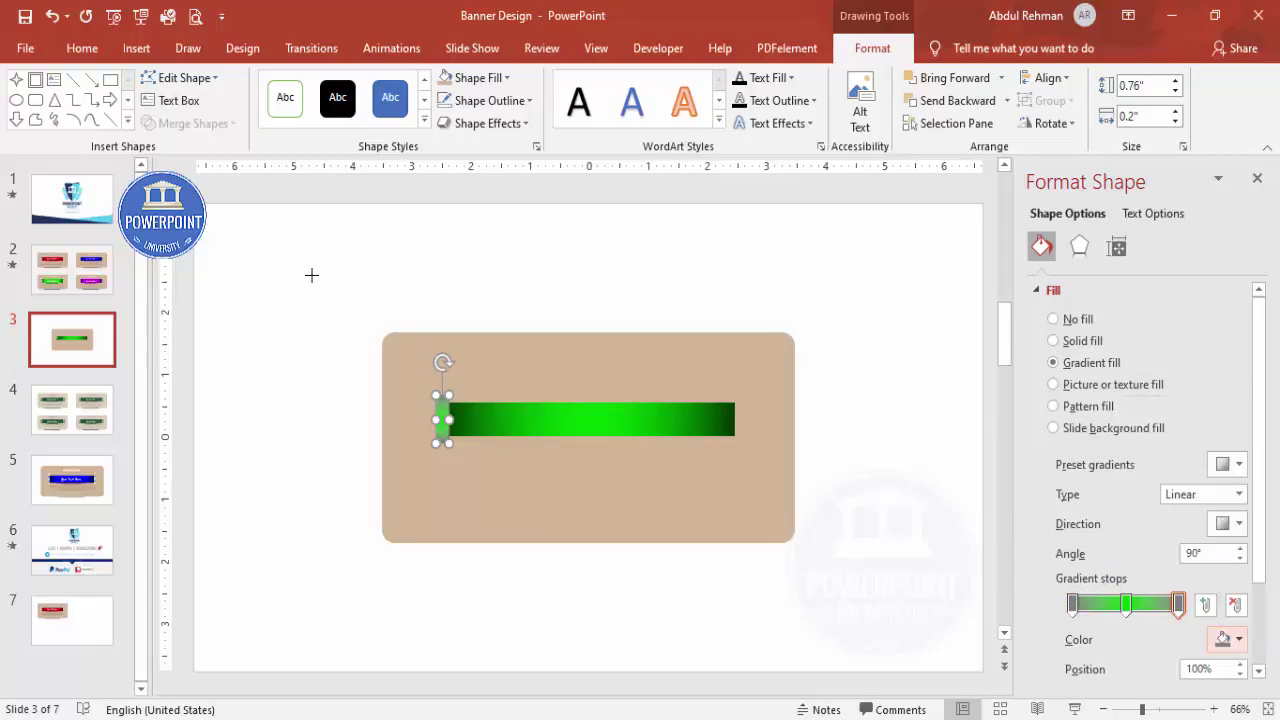
Set the end rectangle's middle gradient stop to a near-white theme gray and deselect the shape
{"action": "left_click", "coordinate": [1126, 603]}
{"action": "left_click", "coordinate": [1227, 639]}
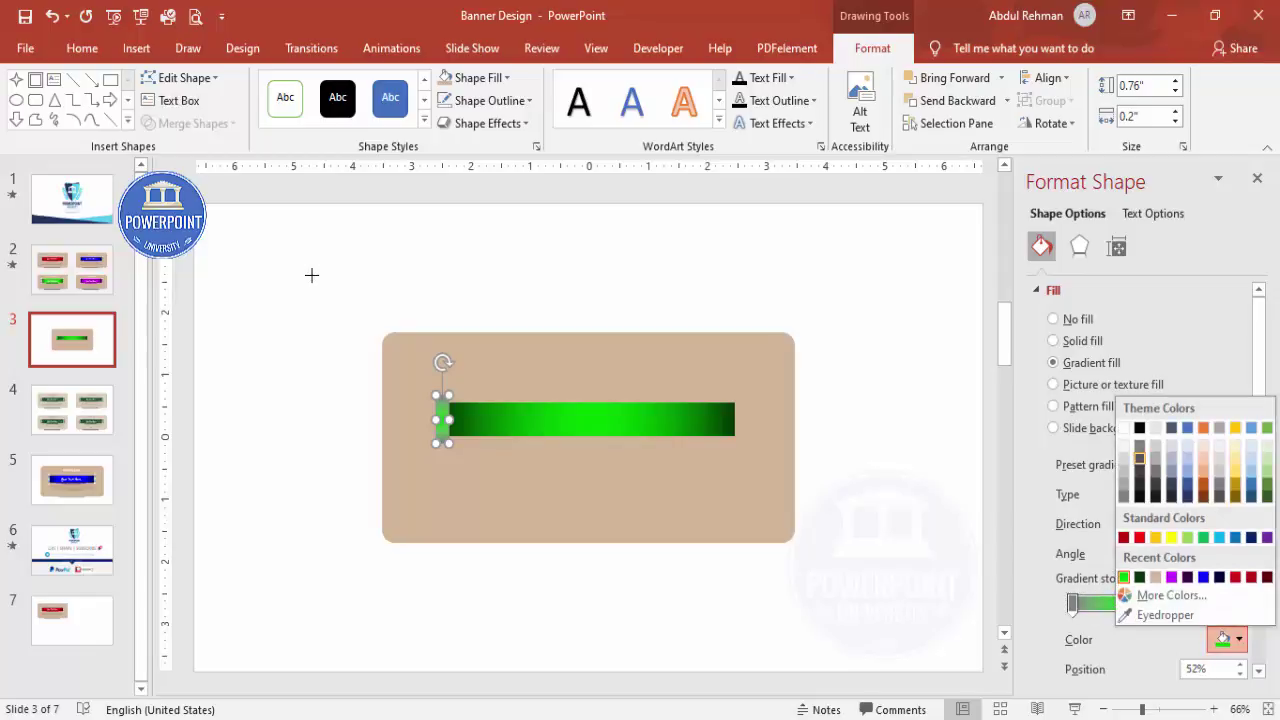
{"action": "left_click", "coordinate": [1123, 445]}
{"action": "left_click", "coordinate": [311, 275]}
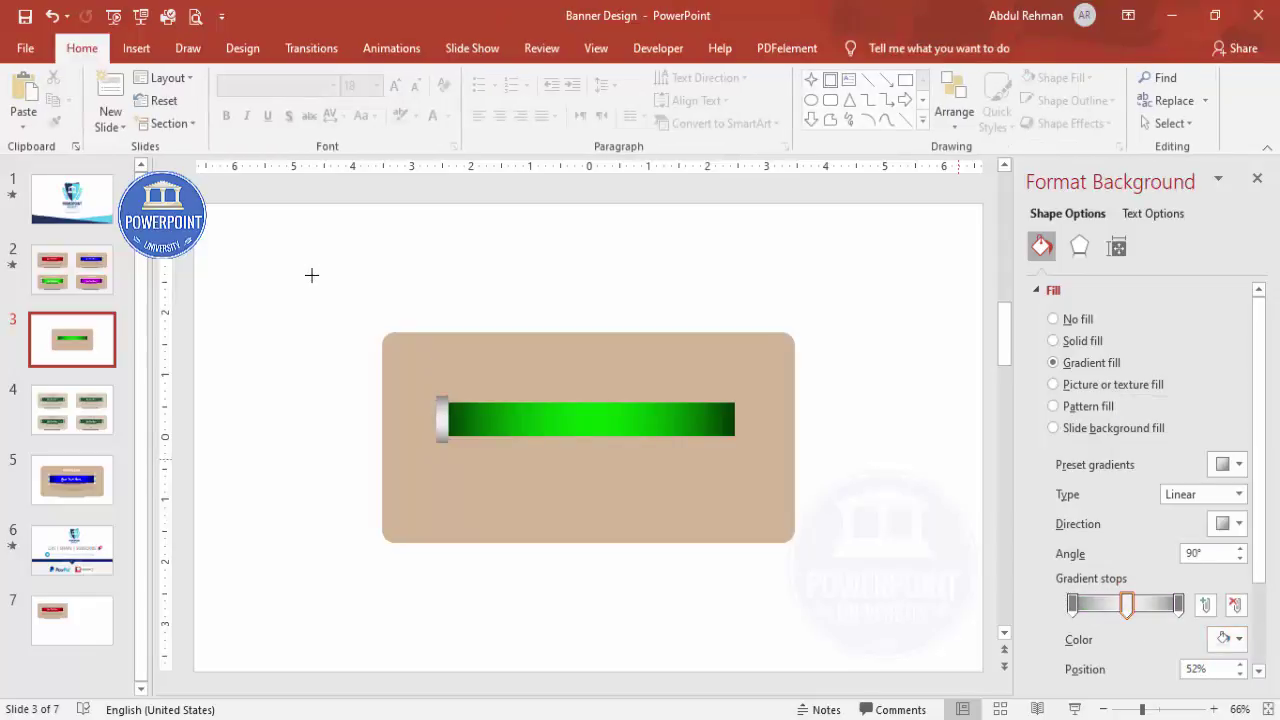
Duplicate the silver end rectangle and place the copy over the green bar's right end, level with the original
{"action": "key", "text": "ctrl+z"}
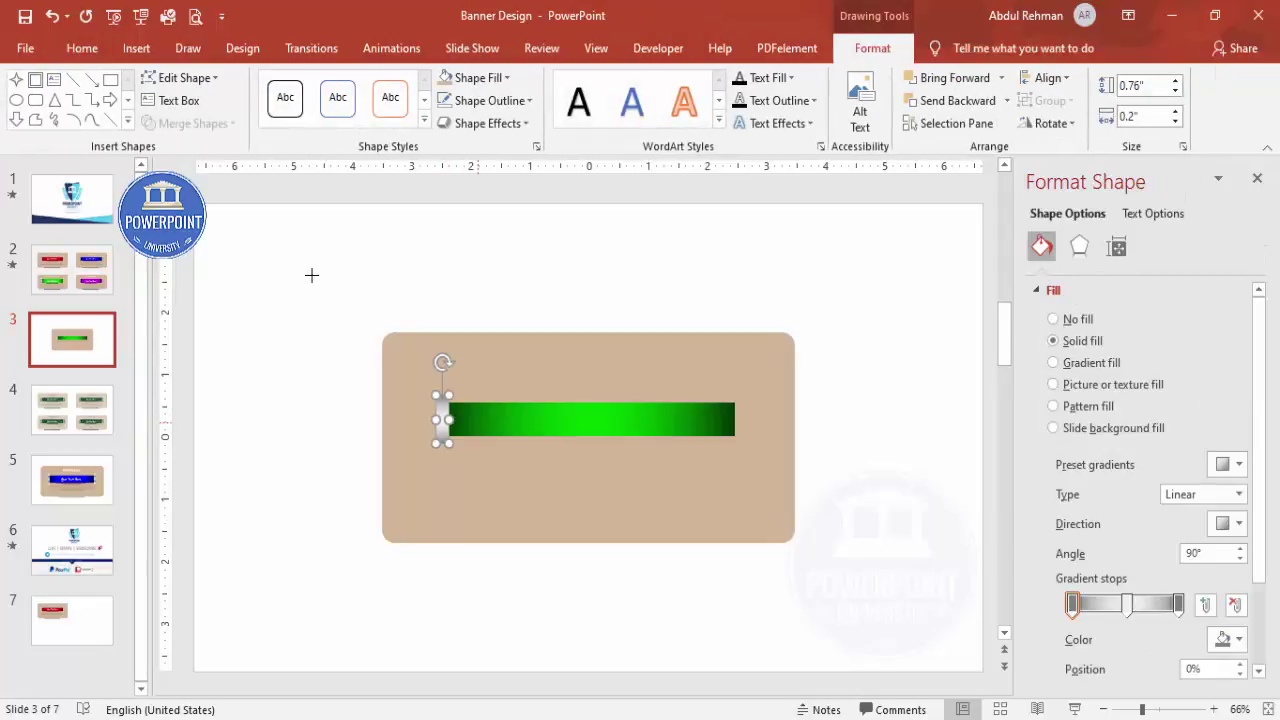
{"action": "key", "text": "ctrl+z"}
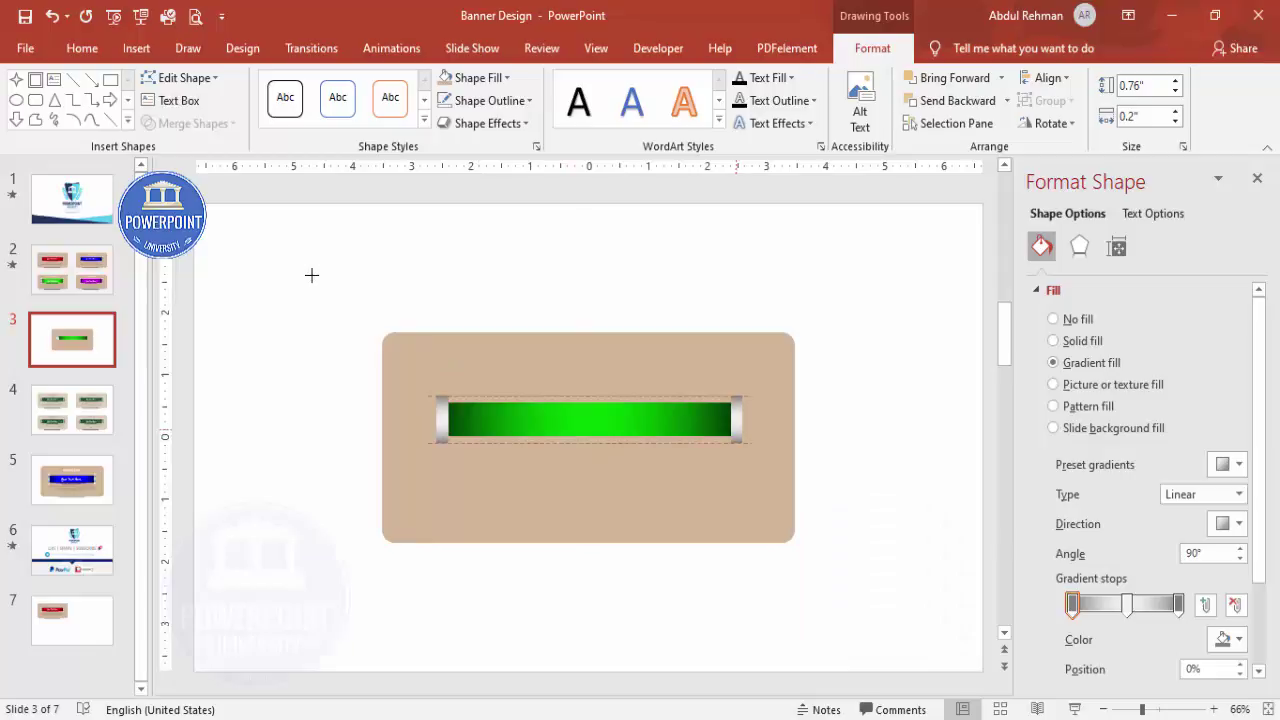
{"action": "left_click", "coordinate": [311, 275]}
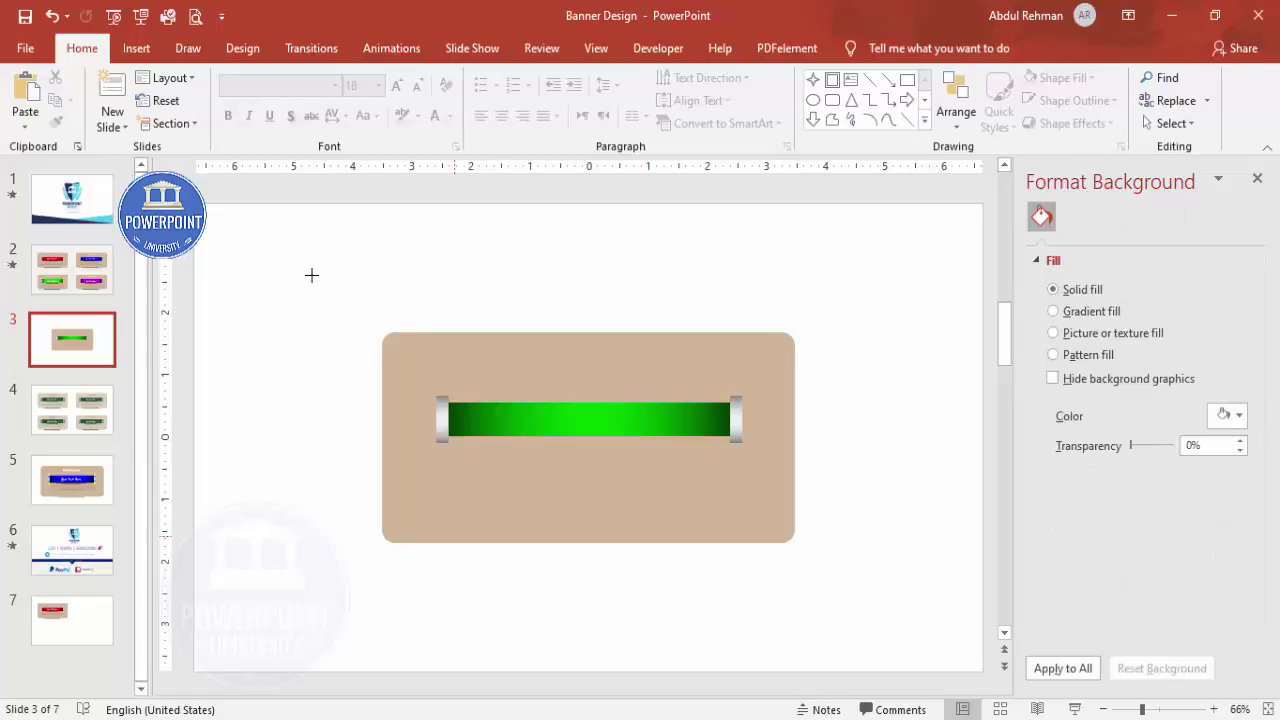
Draw a flat ellipse about 6.35" wide and 0.55" high along the tan card's bottom edge
{"action": "key", "text": "alt"}
{"action": "key", "text": "n"}
{"action": "key", "text": "s"}
{"action": "key", "text": "h"}
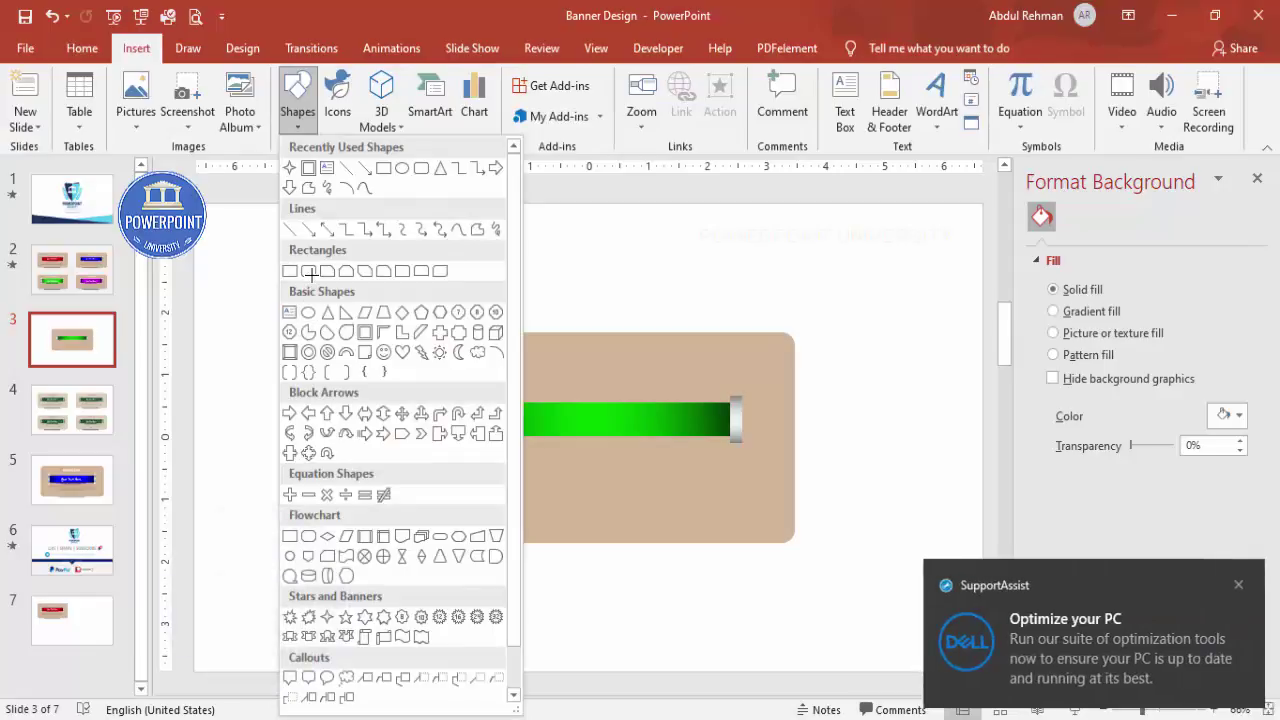
{"action": "left_click", "coordinate": [311, 273]}
{"action": "key", "text": "alt+n"}
{"action": "key", "text": "s"}
{"action": "key", "text": "h"}
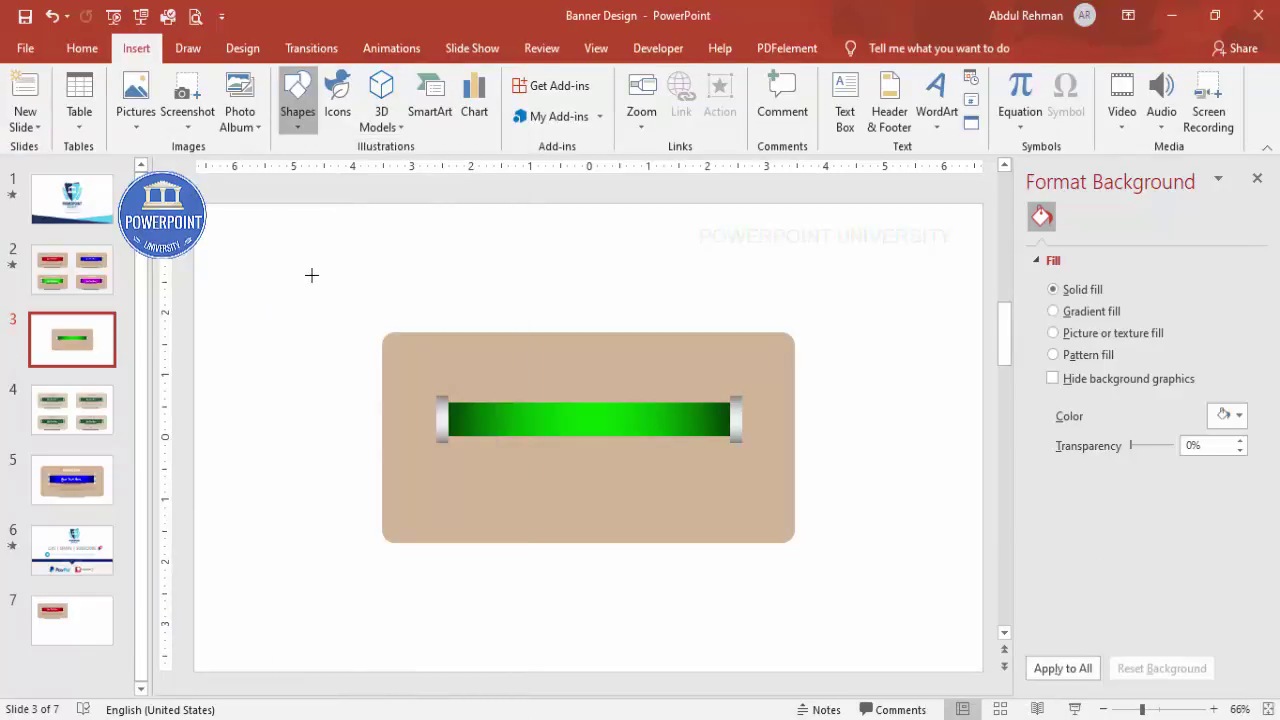
{"action": "left_click", "coordinate": [311, 275]}
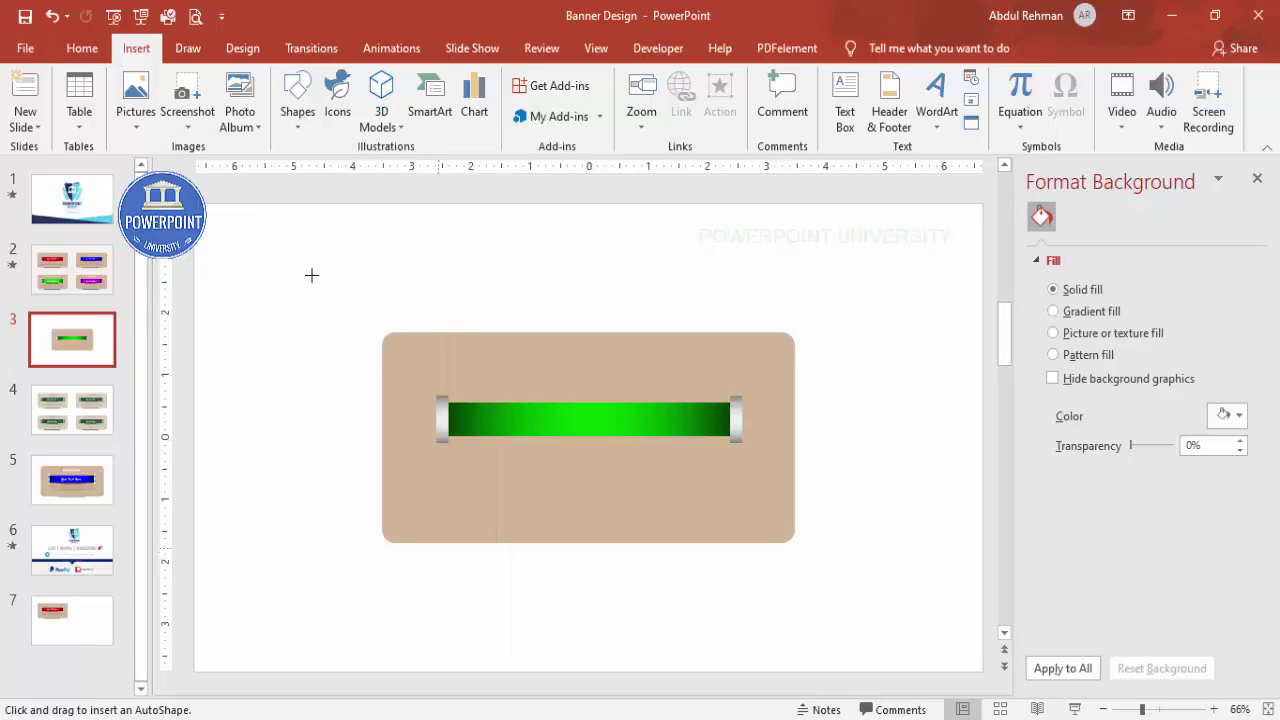
{"action": "left_click_drag", "start_coordinate": [393, 534], "coordinate": [769, 568]}
Remove the ellipse's outline and fill it with black
{"action": "left_click", "coordinate": [490, 100]}
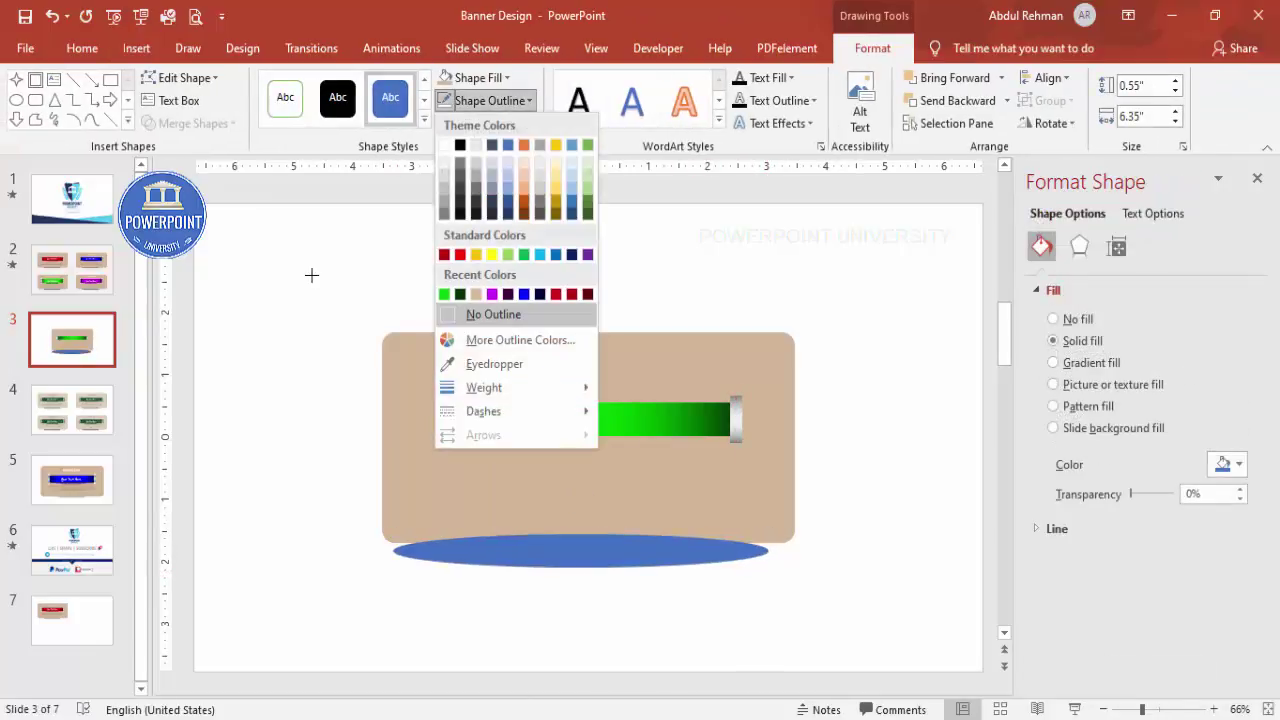
{"action": "left_click", "coordinate": [500, 313]}
{"action": "left_click", "coordinate": [482, 77]}
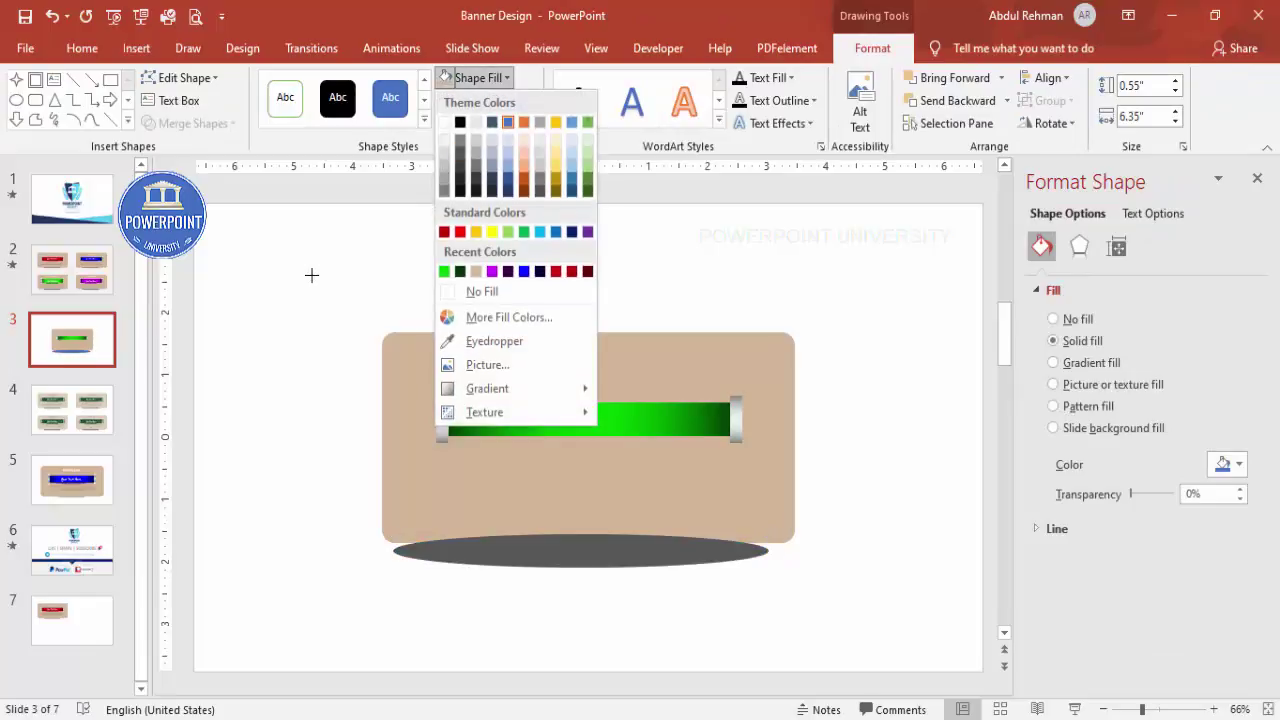
{"action": "key", "text": "Up"}
{"action": "key", "text": "Return"}
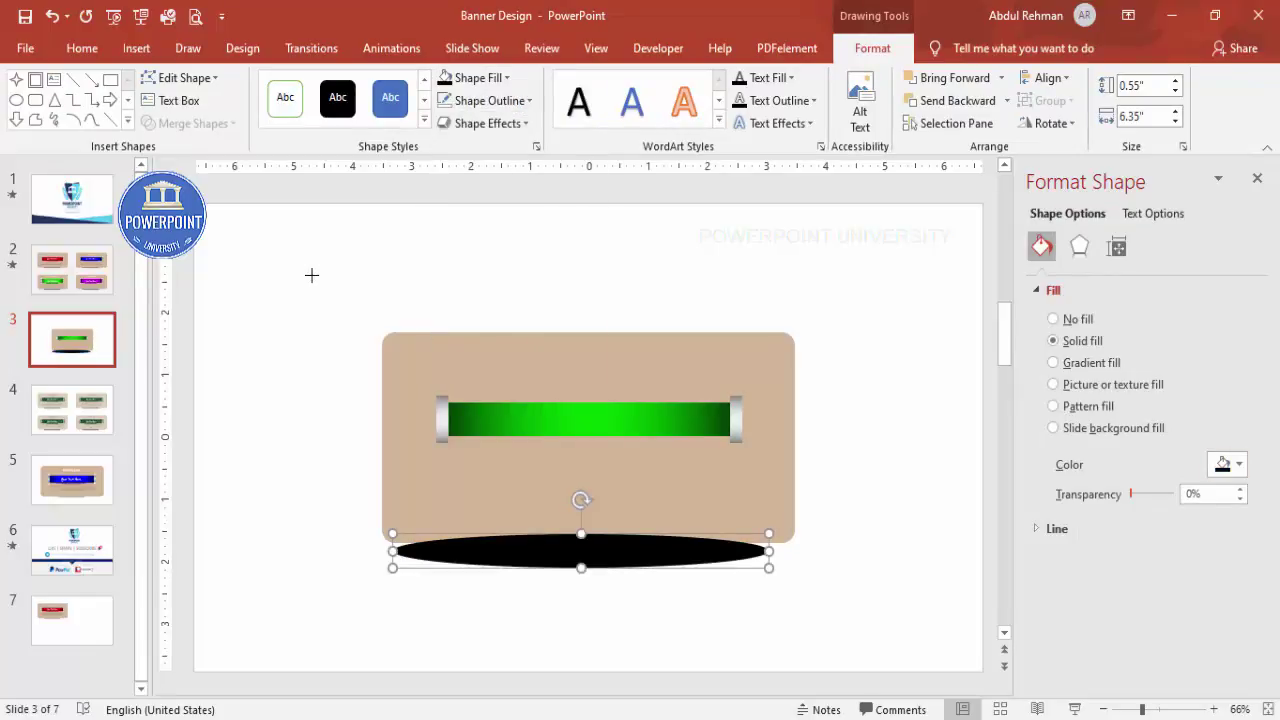
Set the black ellipse's fill transparency to 56%
{"action": "left_click_drag", "start_coordinate": [1131, 494], "coordinate": [1155, 494]}
{"action": "key", "text": "shift+Tab"}
{"action": "key", "text": "shift+Tab"}
{"action": "key", "text": "shift+Tab"}
{"action": "key", "text": "shift+Tab"}
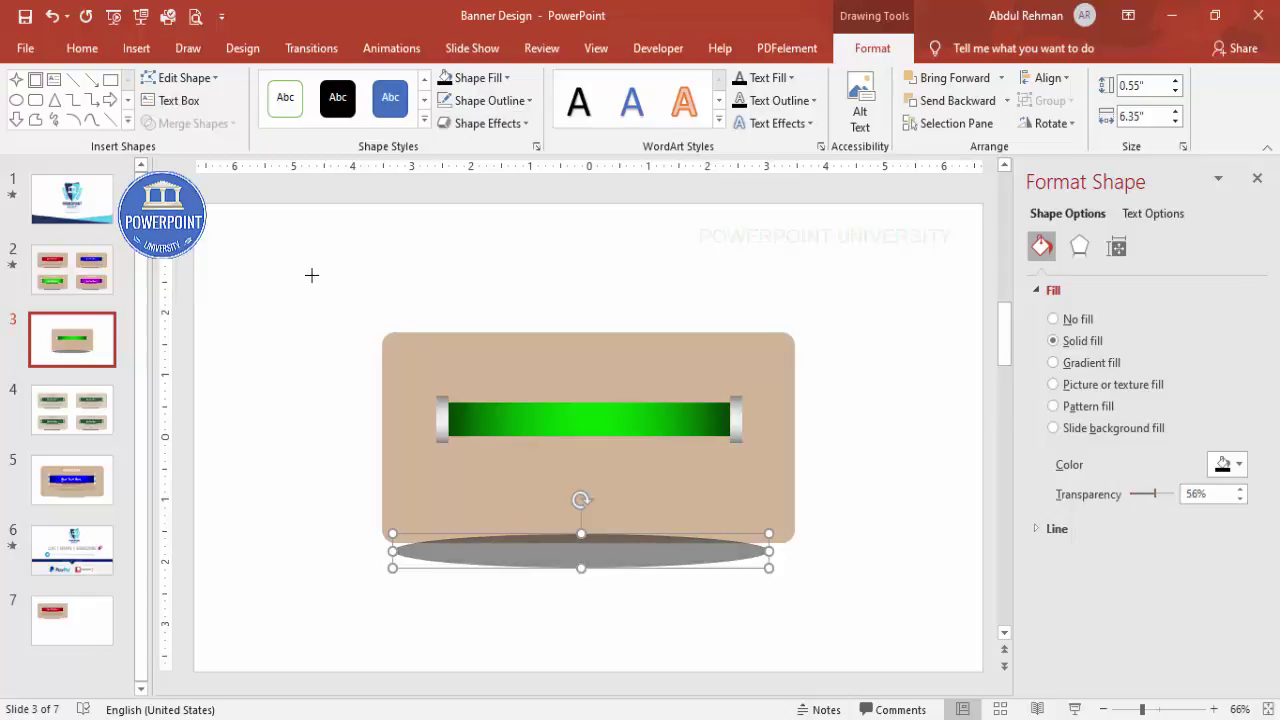
Apply a 9 pt soft edges effect to the ellipse
{"action": "left_click", "coordinate": [1079, 246]}
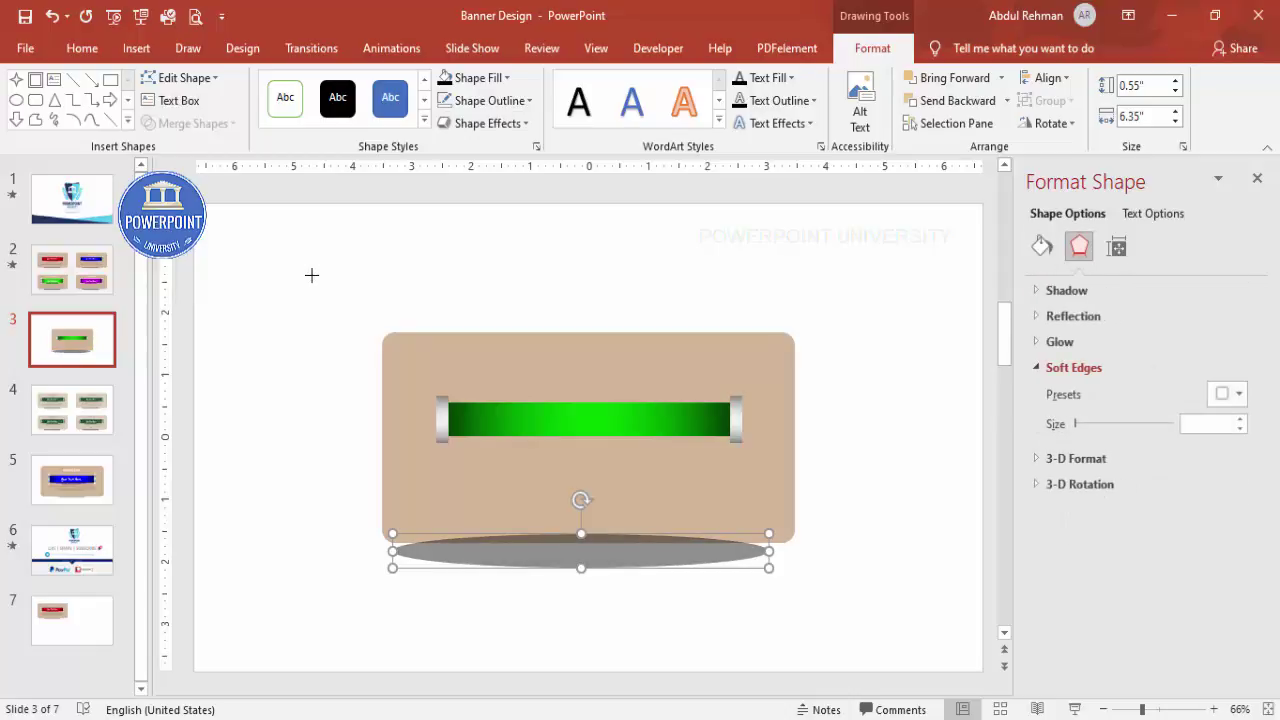
{"action": "key", "text": "Up"}
{"action": "key", "text": "Up"}
{"action": "key", "text": "Up"}
{"action": "key", "text": "Up"}
{"action": "key", "text": "Up"}
{"action": "key", "text": "Up"}
{"action": "key", "text": "Up"}
{"action": "key", "text": "Up"}
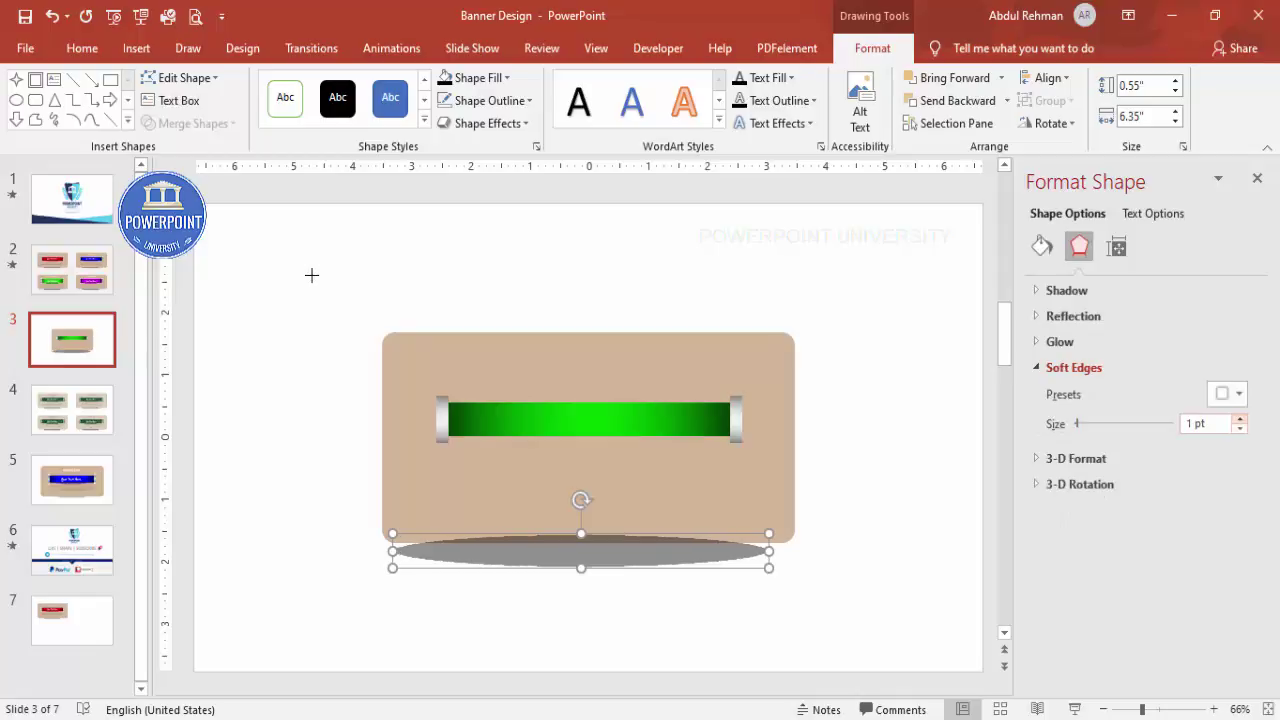
{"action": "key", "text": "Up"}
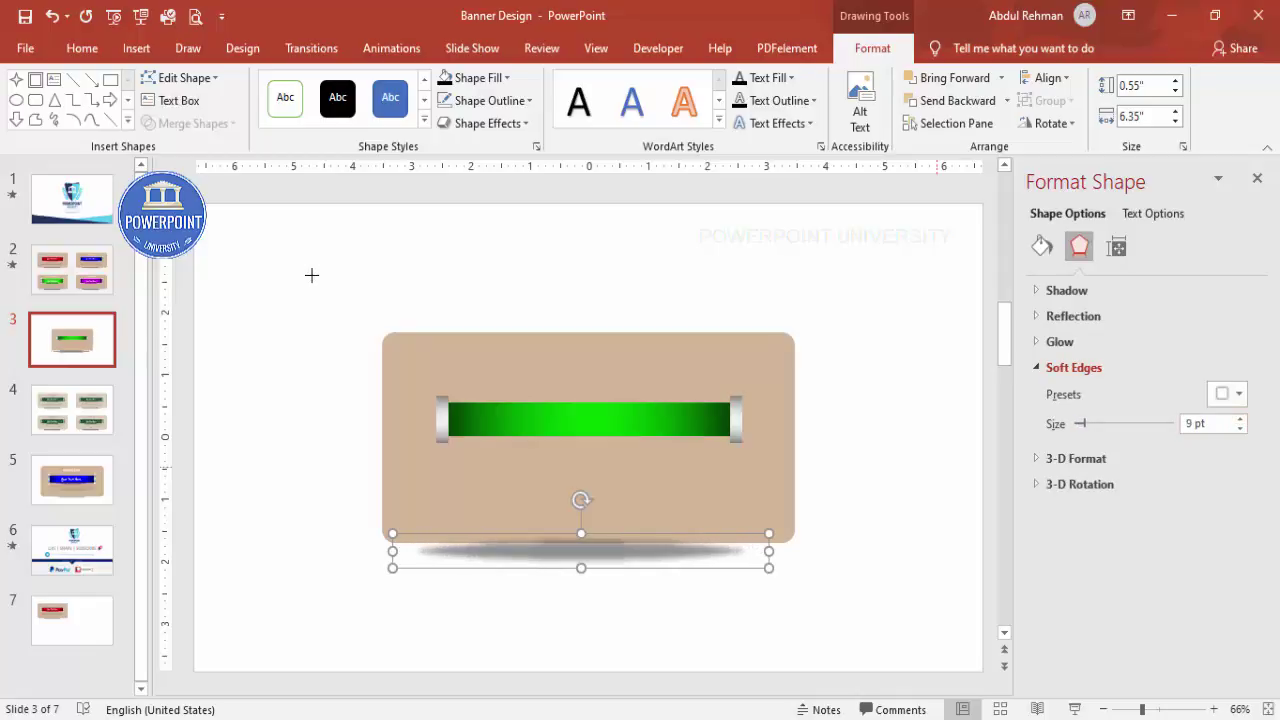
Move the soft ellipse slightly up onto the card's bottom edge and send it behind the card as a shadow
{"action": "left_click_drag", "start_coordinate": [762, 566], "coordinate": [762, 560]}
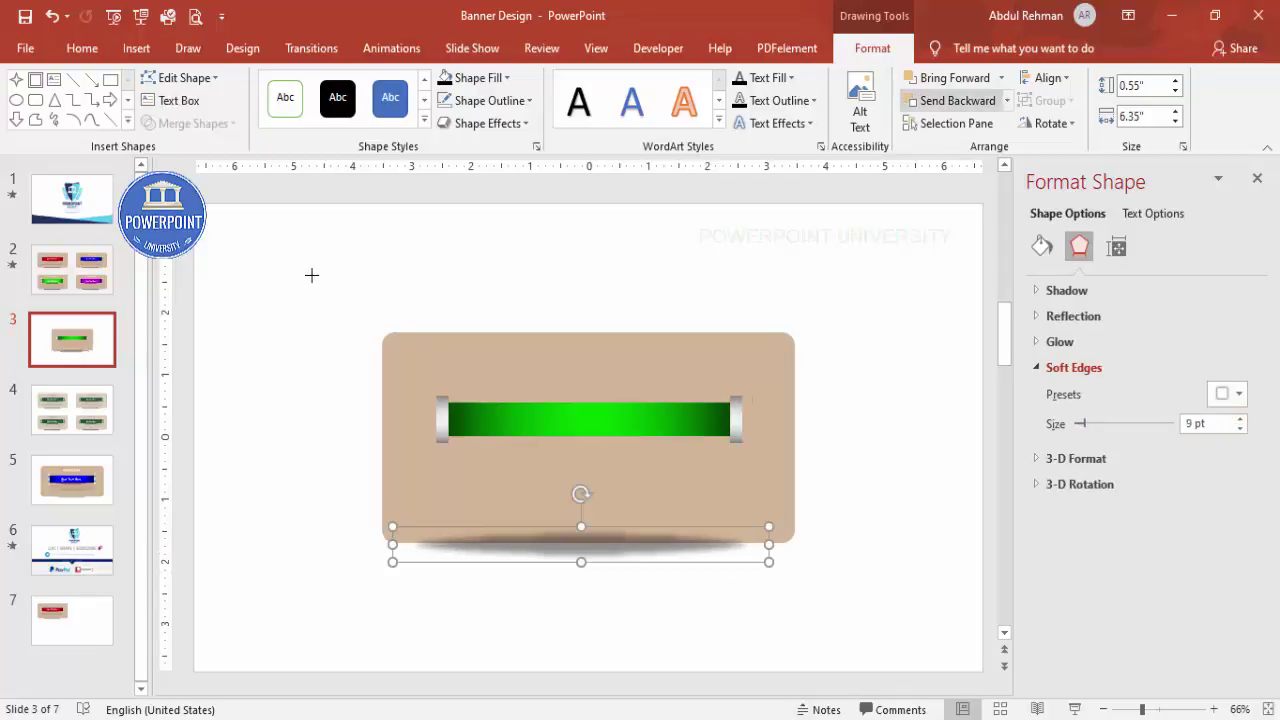
{"action": "left_click", "coordinate": [1006, 100]}
{"action": "left_click", "coordinate": [962, 149]}
{"action": "left_click", "coordinate": [880, 335]}
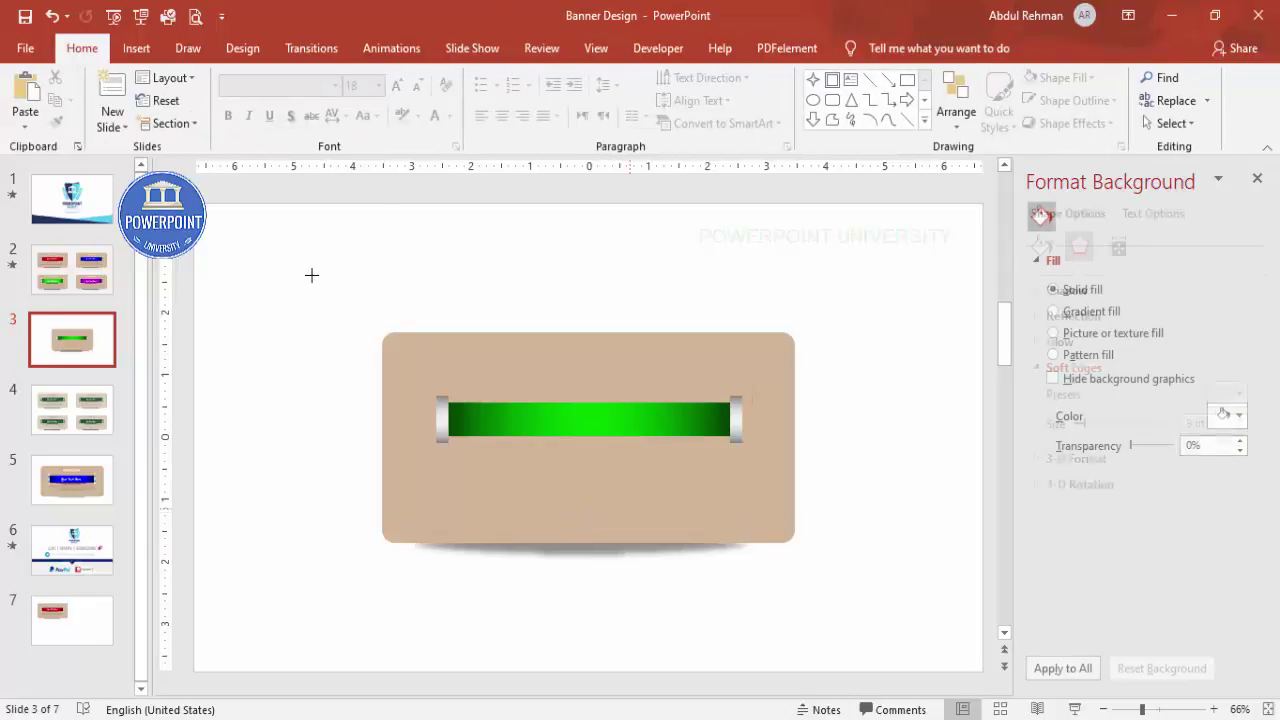
Duplicate the card's shadow ellipse and place the copy along the green bar's lower edge
{"action": "key", "text": "Tab"}
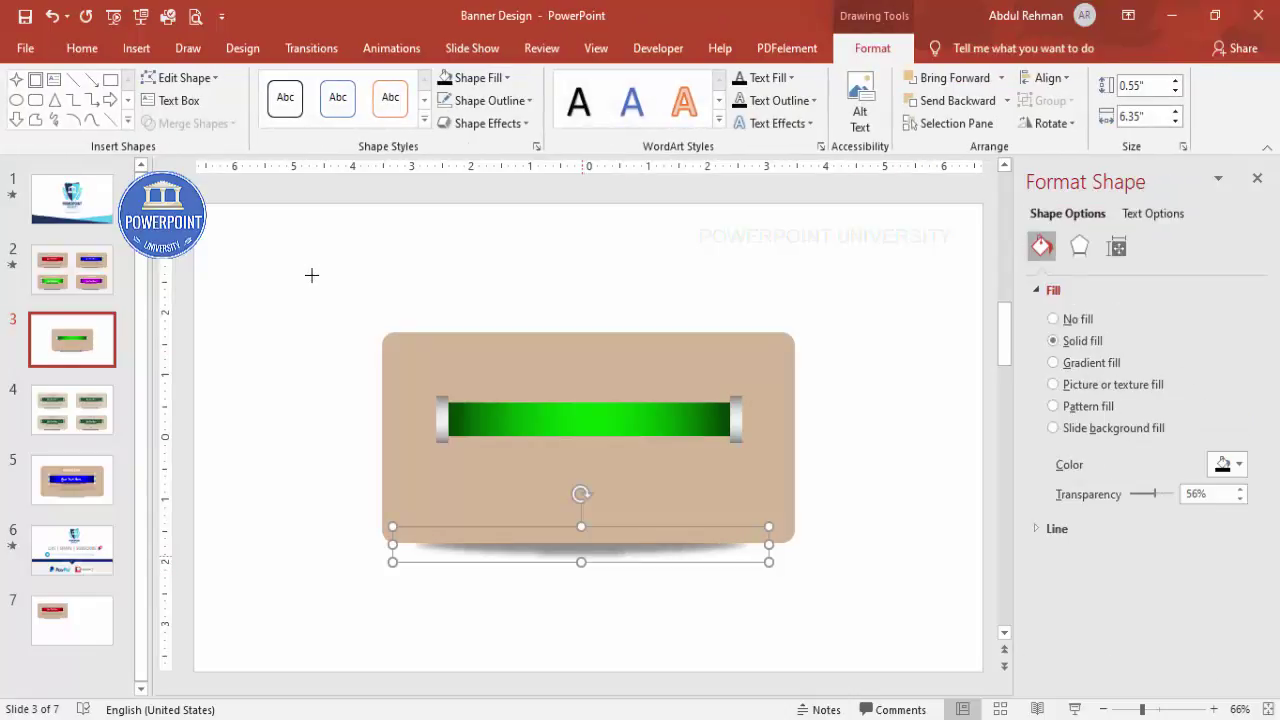
{"action": "key", "text": "ctrl+d"}
{"action": "left_click_drag", "start_coordinate": [590, 554], "coordinate": [588, 435]}
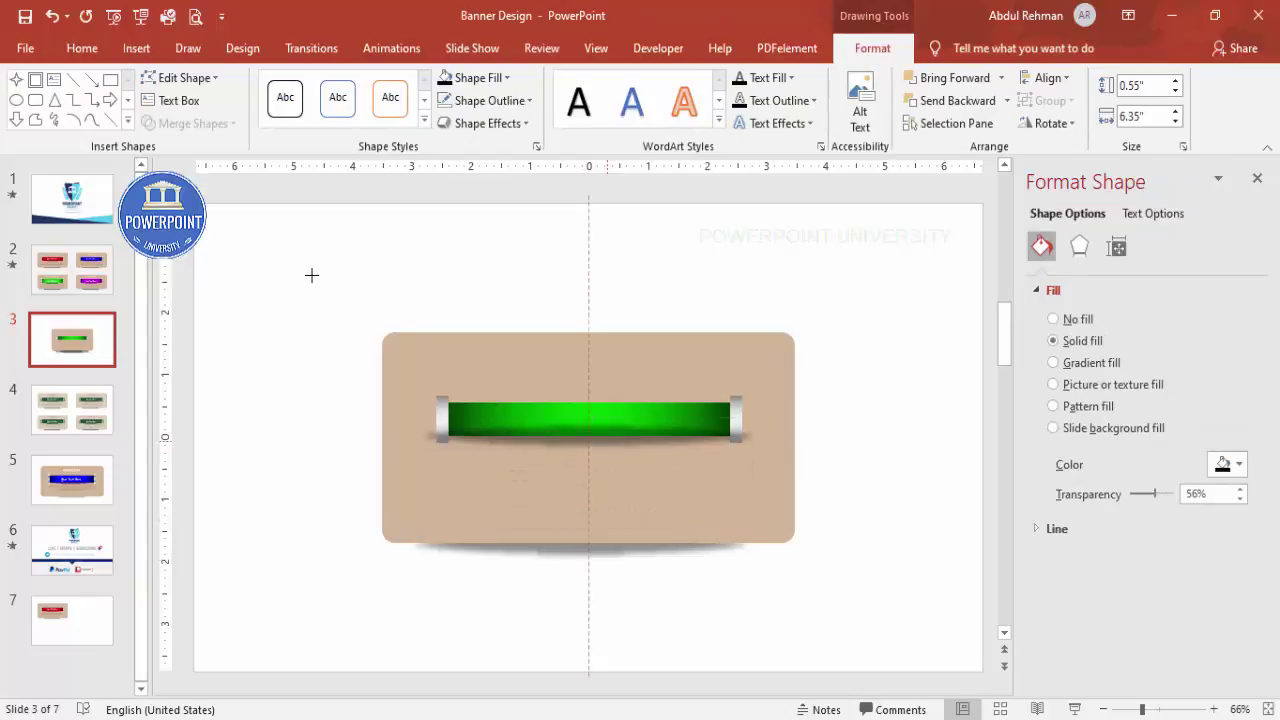
Narrow the copied shadow from both ends to 4.67" wide so it fits between the silver end pieces
{"action": "left_click_drag", "start_coordinate": [400, 435], "coordinate": [453, 435]}
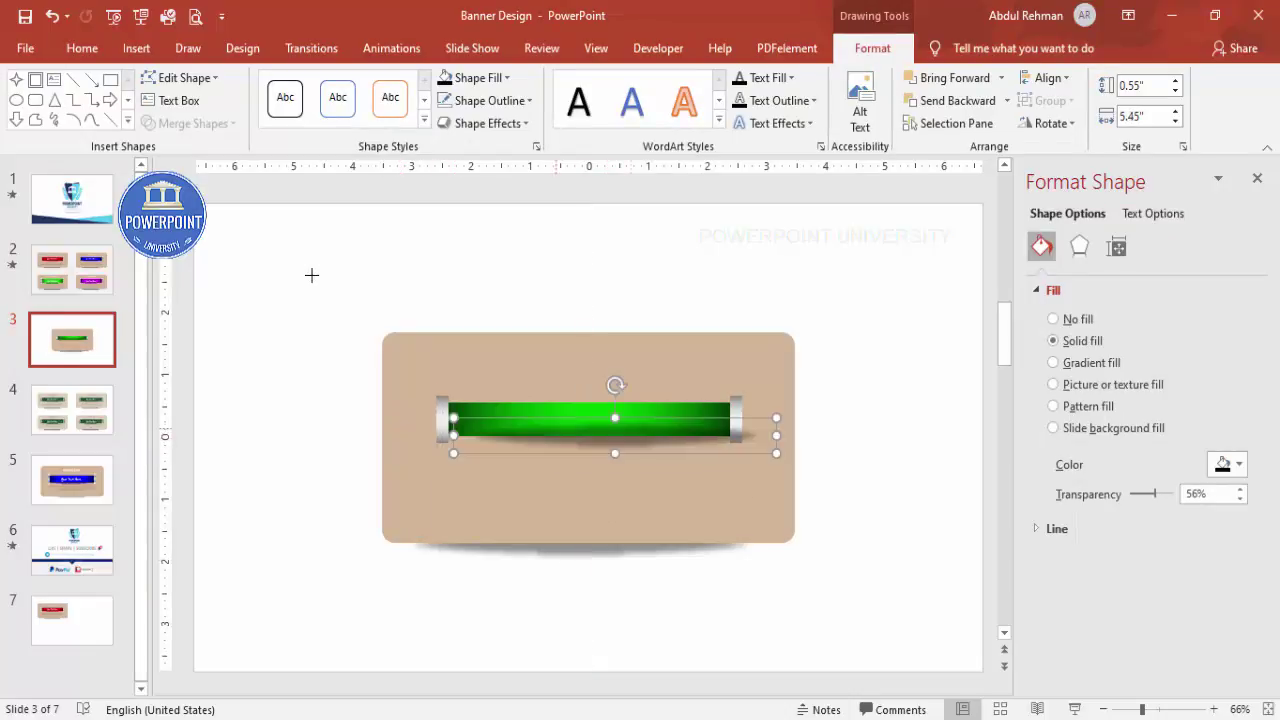
{"action": "key", "text": "shift+Left"}
{"action": "key", "text": "shift+Left"}
{"action": "key", "text": "shift+Left"}
{"action": "key", "text": "shift+Left"}
{"action": "key", "text": "shift+Left"}
{"action": "key", "text": "shift+Left"}
{"action": "key", "text": "shift+Left"}
{"action": "key", "text": "shift+Left"}
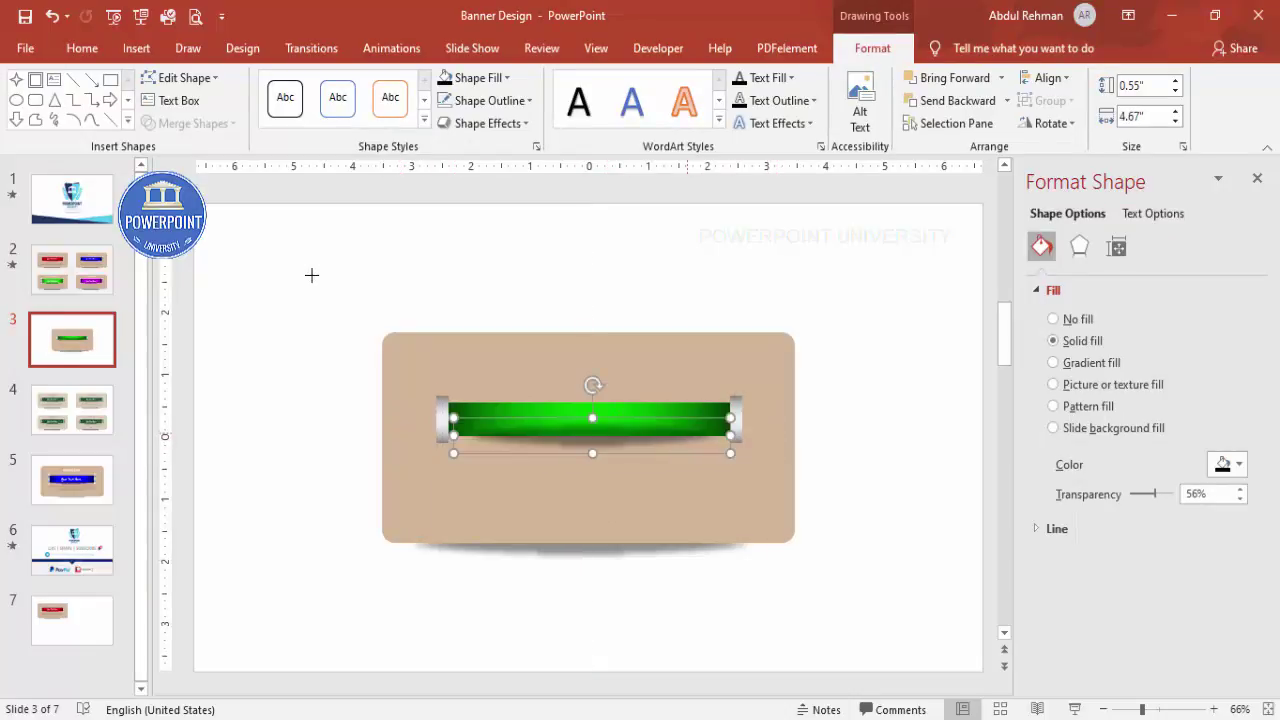
Send the narrowed shadow backward behind the green bar and its end pieces, and nudge it sideways slightly right of its previous position
{"action": "key", "text": "Right"}
{"action": "key", "text": "Right"}
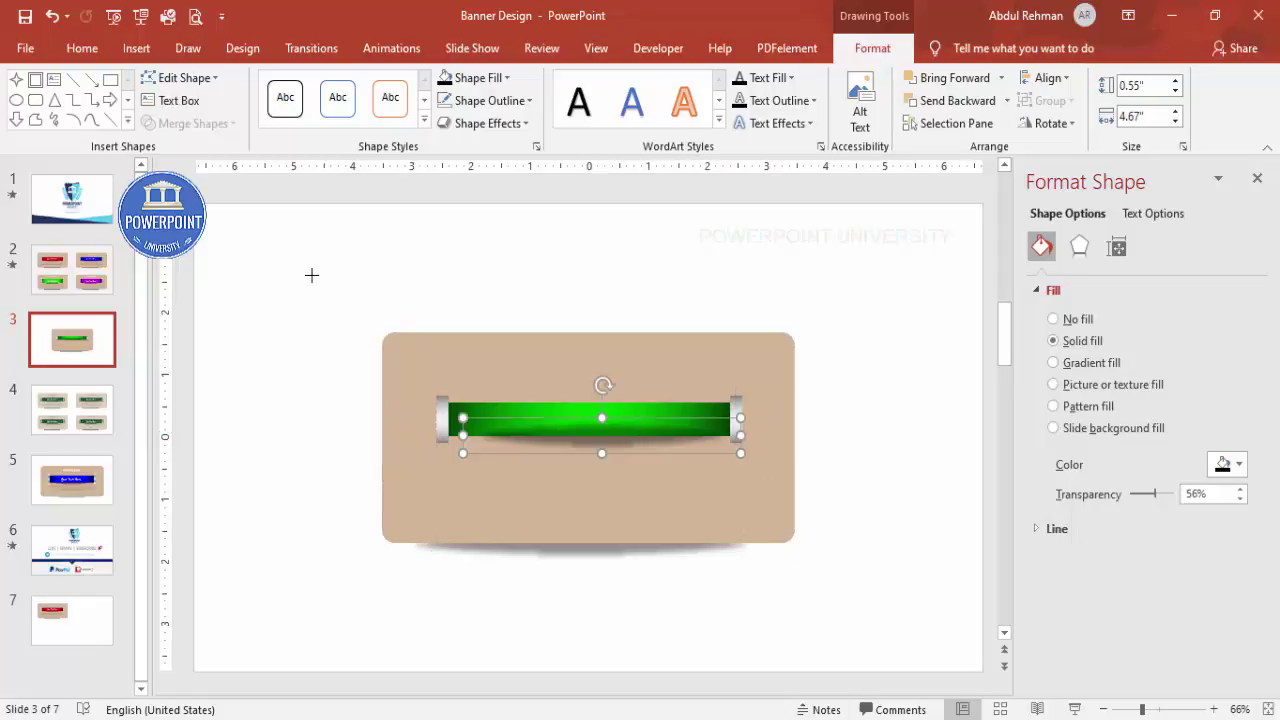
{"action": "left_click", "coordinate": [948, 100]}
{"action": "left_click", "coordinate": [948, 100]}
{"action": "left_click", "coordinate": [948, 100]}
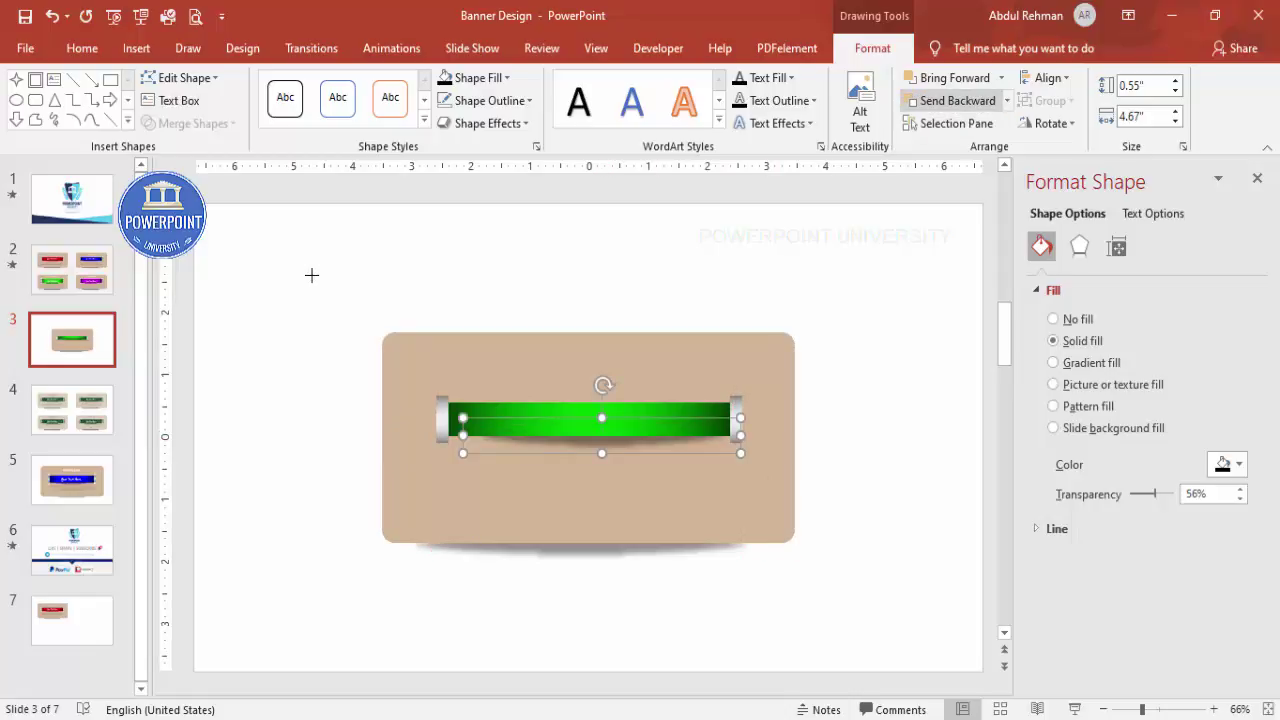
{"action": "key", "text": "Left"}
{"action": "key", "text": "Left"}
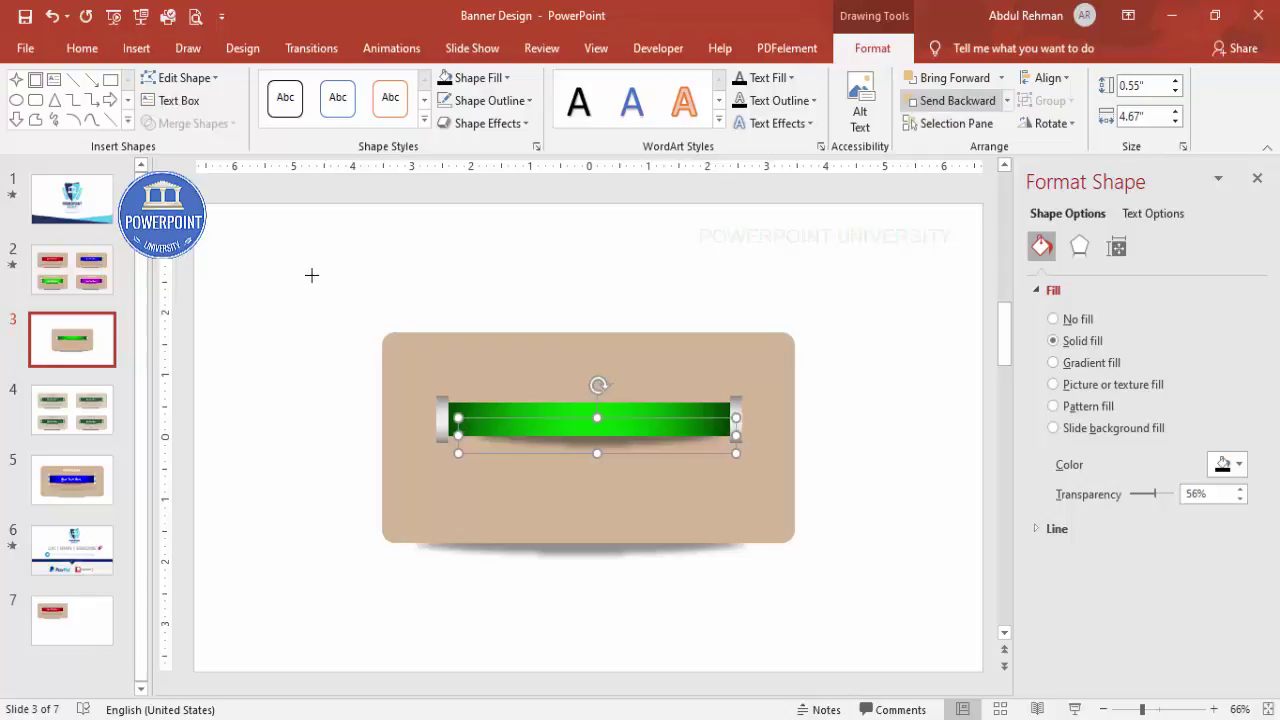
Nudge the ribbon's shadow slightly up and to the left, and group all the banner's shapes into one object
{"action": "key", "text": "Up"}
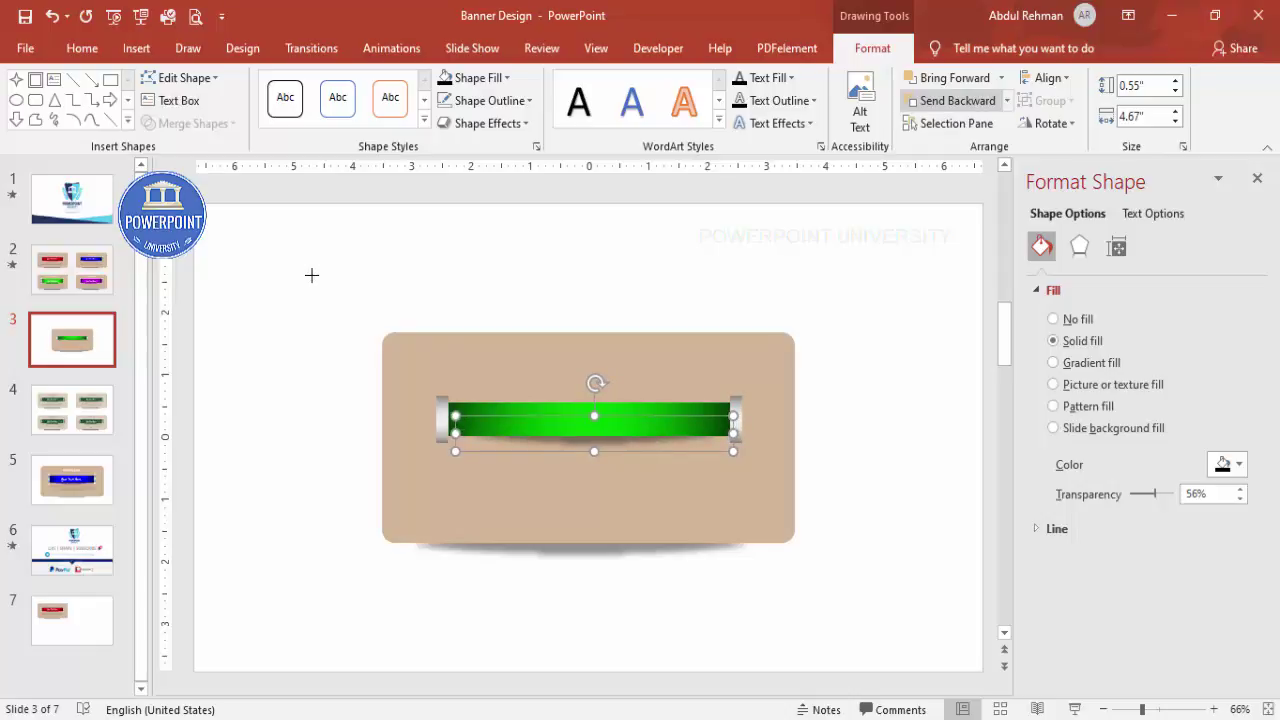
{"action": "key", "text": "Escape"}
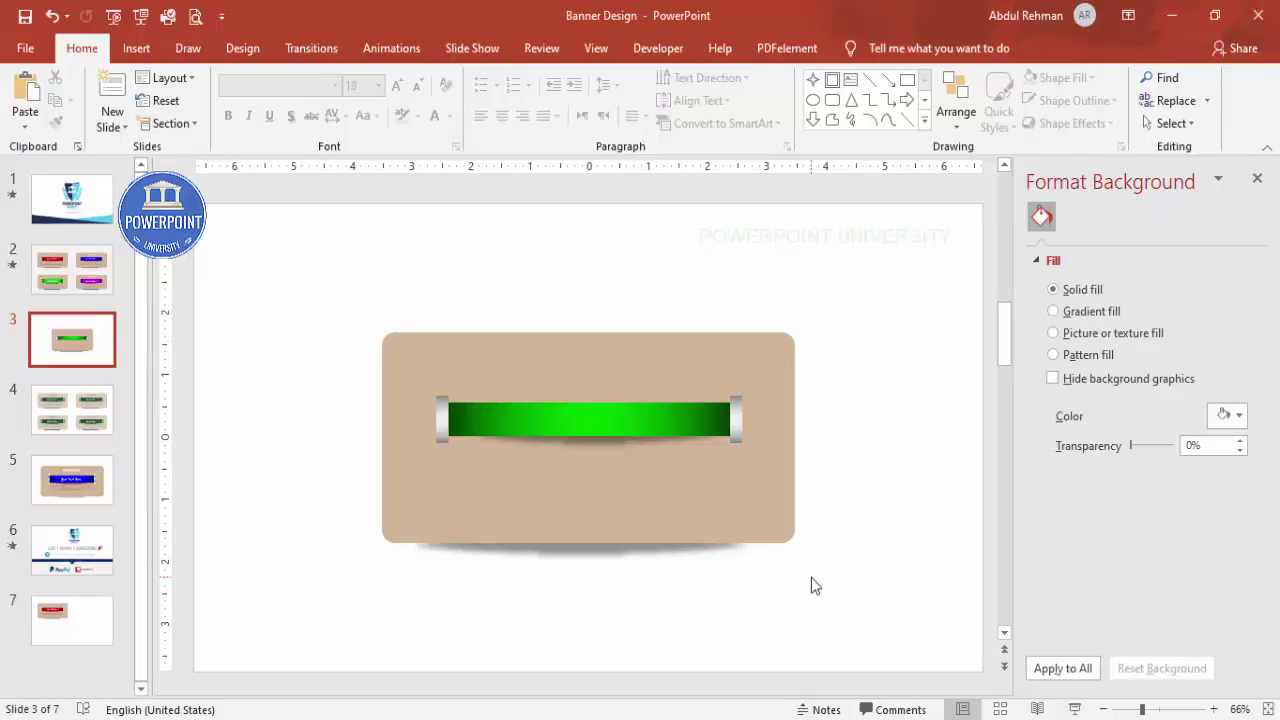
{"action": "key", "text": "ctrl+a"}
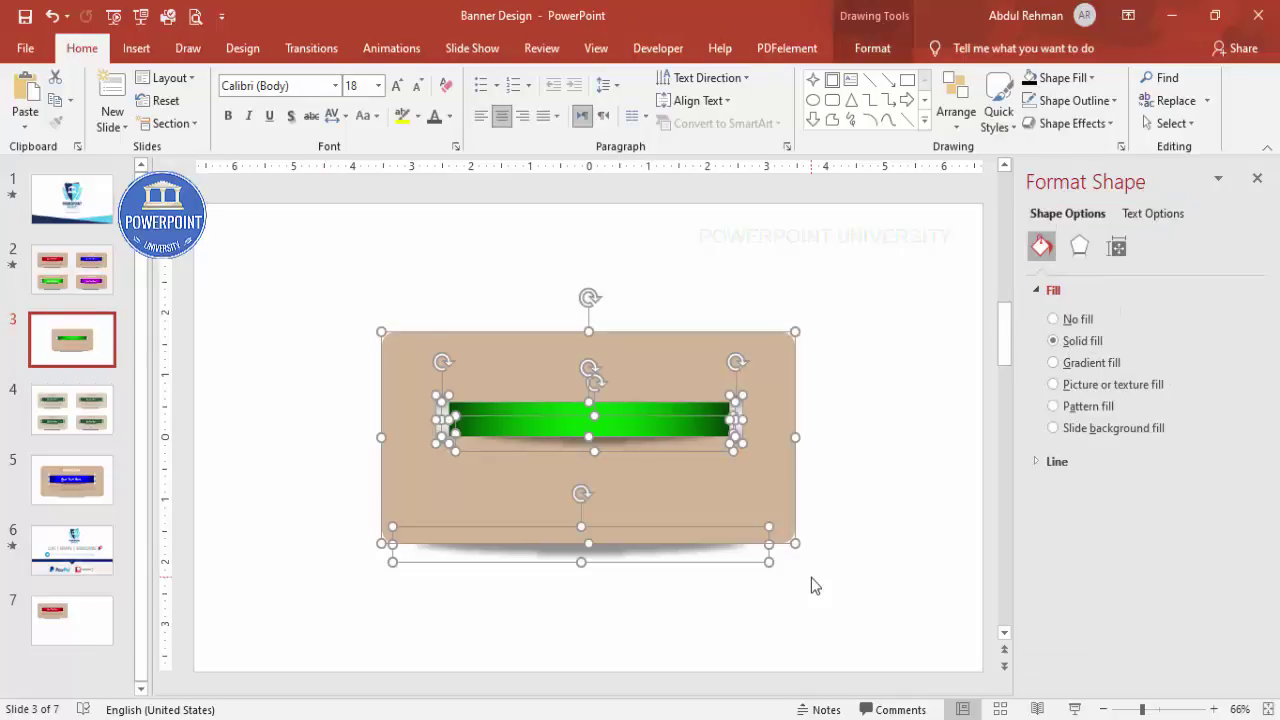
{"action": "key", "text": "ctrl+g"}
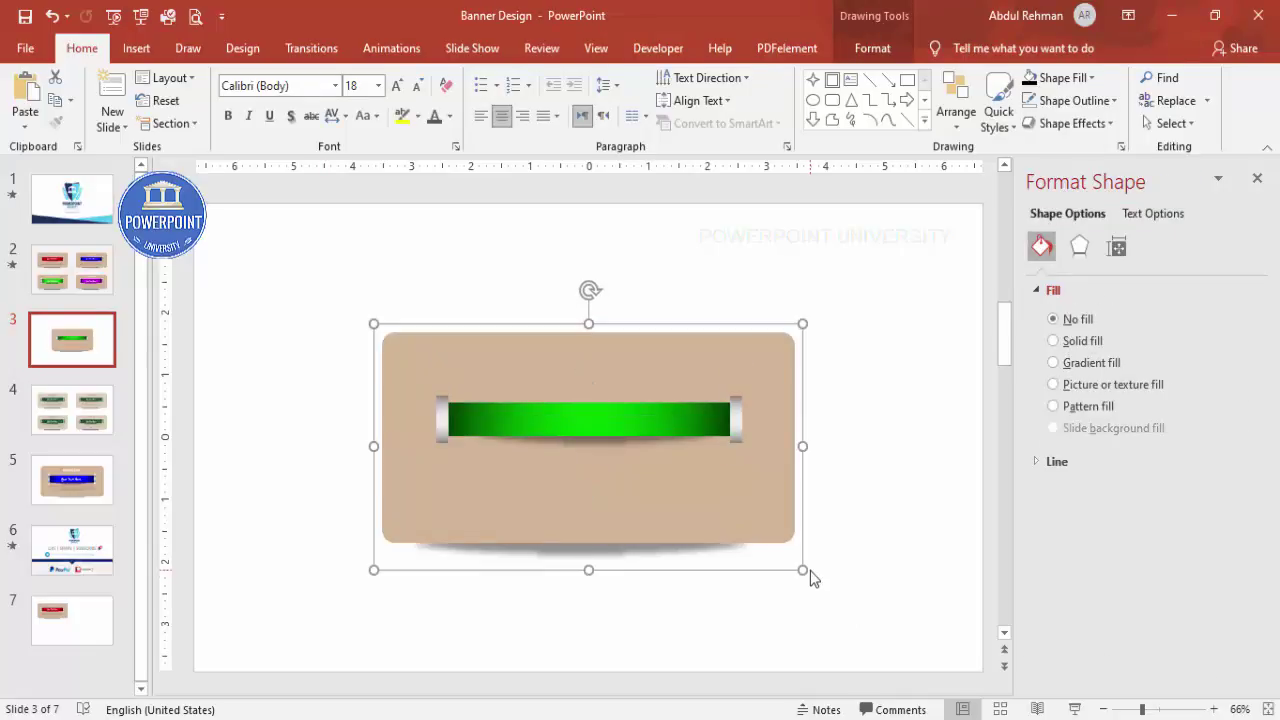
Shrink the grouped banner proportionally and duplicate it into a two-by-two grid of four banners across the slide
{"action": "left_click_drag", "start_coordinate": [799, 569], "coordinate": [659, 502]}
{"action": "left_click_drag", "start_coordinate": [570, 411], "coordinate": [860, 397]}
{"action": "left_click", "coordinate": [480, 394], "text": "shift"}
{"action": "left_click_drag", "start_coordinate": [663, 403], "coordinate": [724, 602]}
{"action": "left_click", "coordinate": [849, 223]}
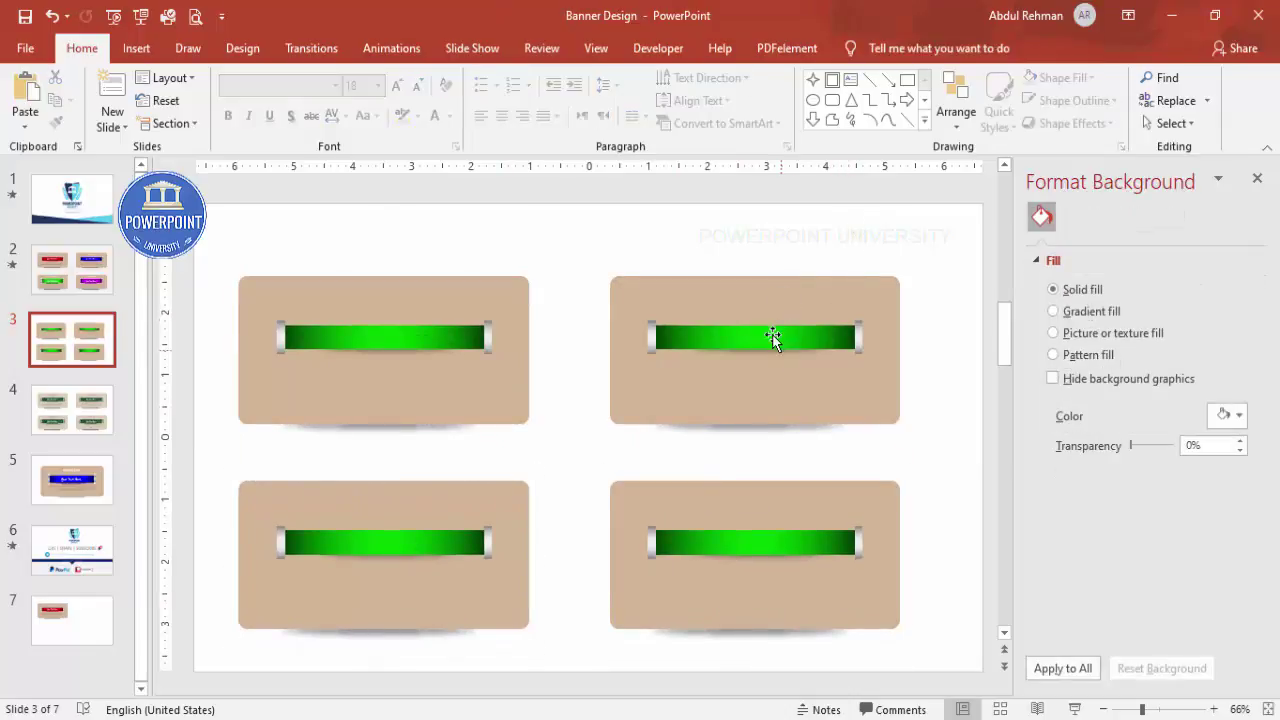
Set both outer gradient stops of the upper-right banner's ribbon to dark purple
{"action": "left_click", "coordinate": [771, 337]}
{"action": "left_click", "coordinate": [764, 336]}
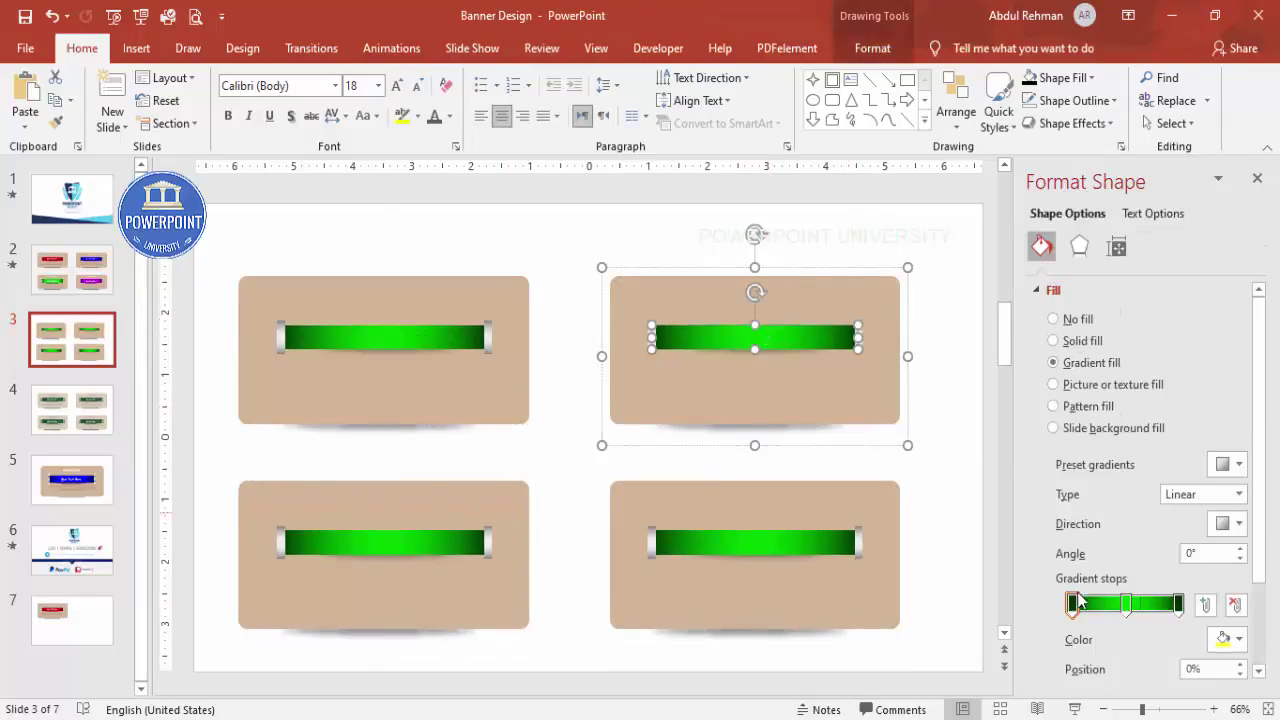
{"action": "left_click", "coordinate": [1228, 639]}
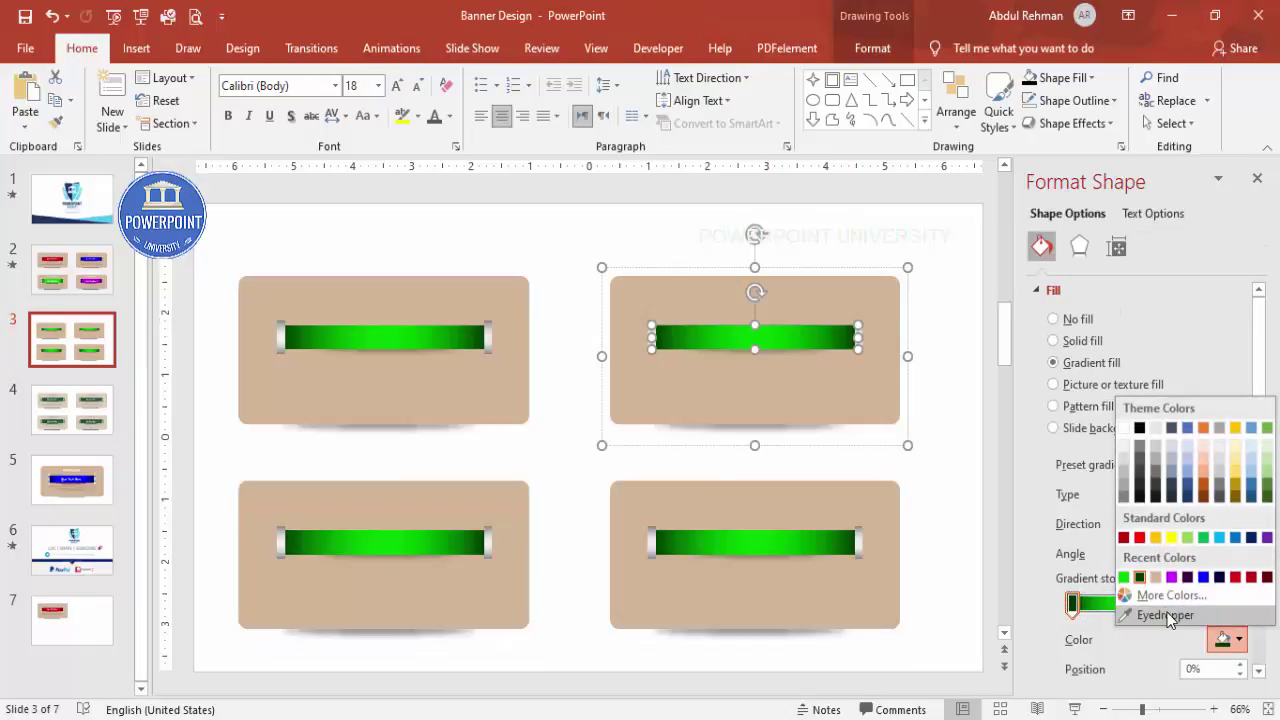
{"action": "left_click", "coordinate": [1168, 595]}
{"action": "left_click", "coordinate": [495, 450]}
{"action": "left_click", "coordinate": [577, 328]}
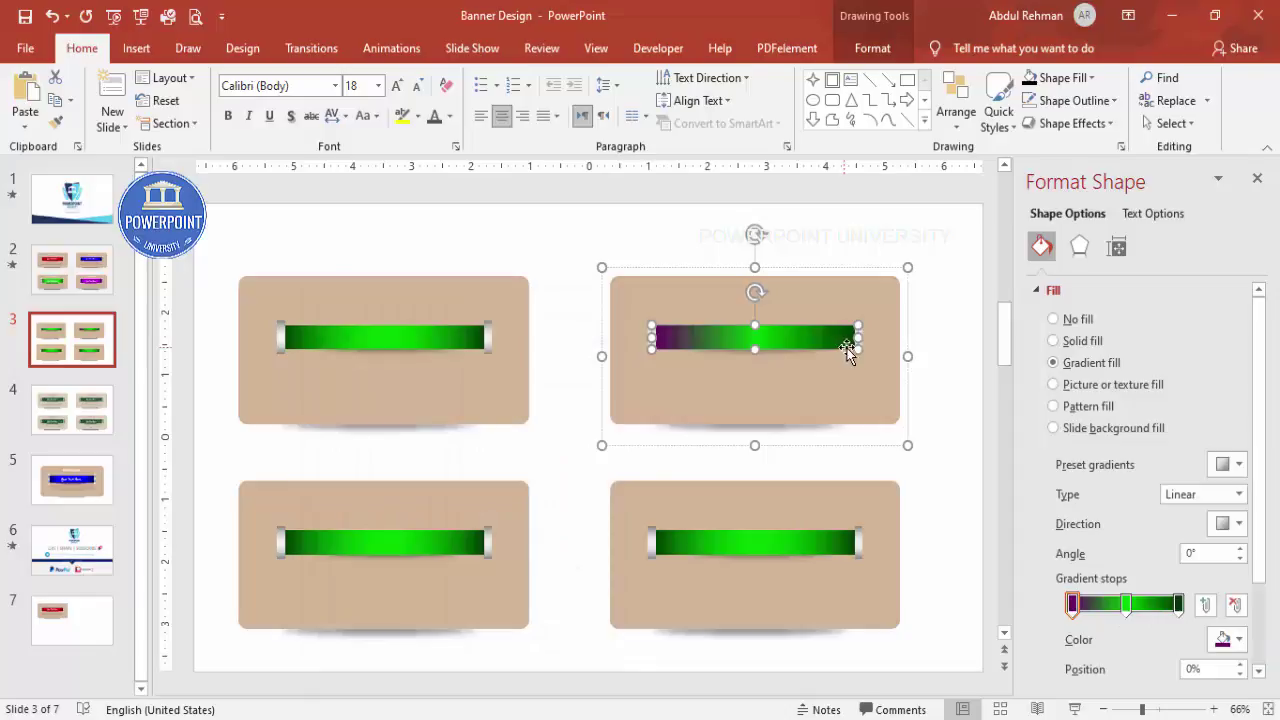
{"action": "left_click", "coordinate": [1178, 603]}
{"action": "left_click", "coordinate": [1228, 639]}
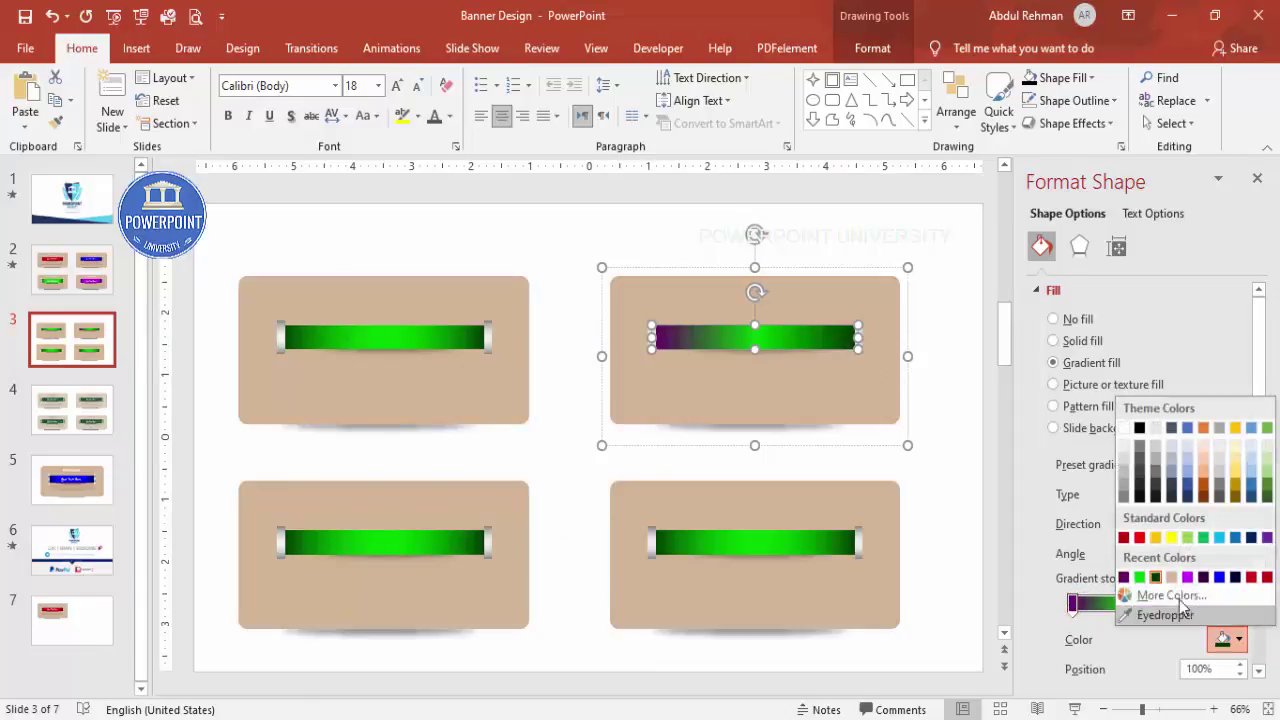
{"action": "left_click", "coordinate": [1124, 578]}
Set the middle gradient stop of the upper-right banner's ribbon to bright magenta
{"action": "left_click", "coordinate": [1126, 603]}
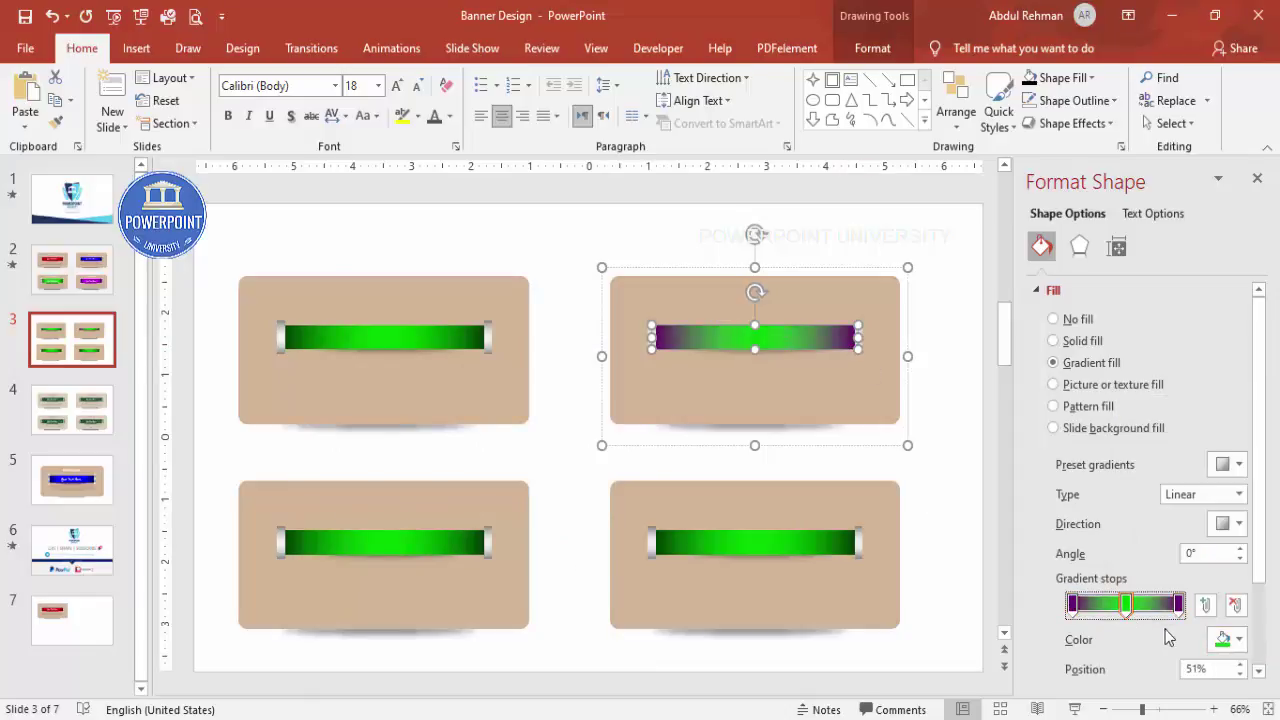
{"action": "left_click", "coordinate": [1228, 639]}
{"action": "left_click", "coordinate": [1150, 594]}
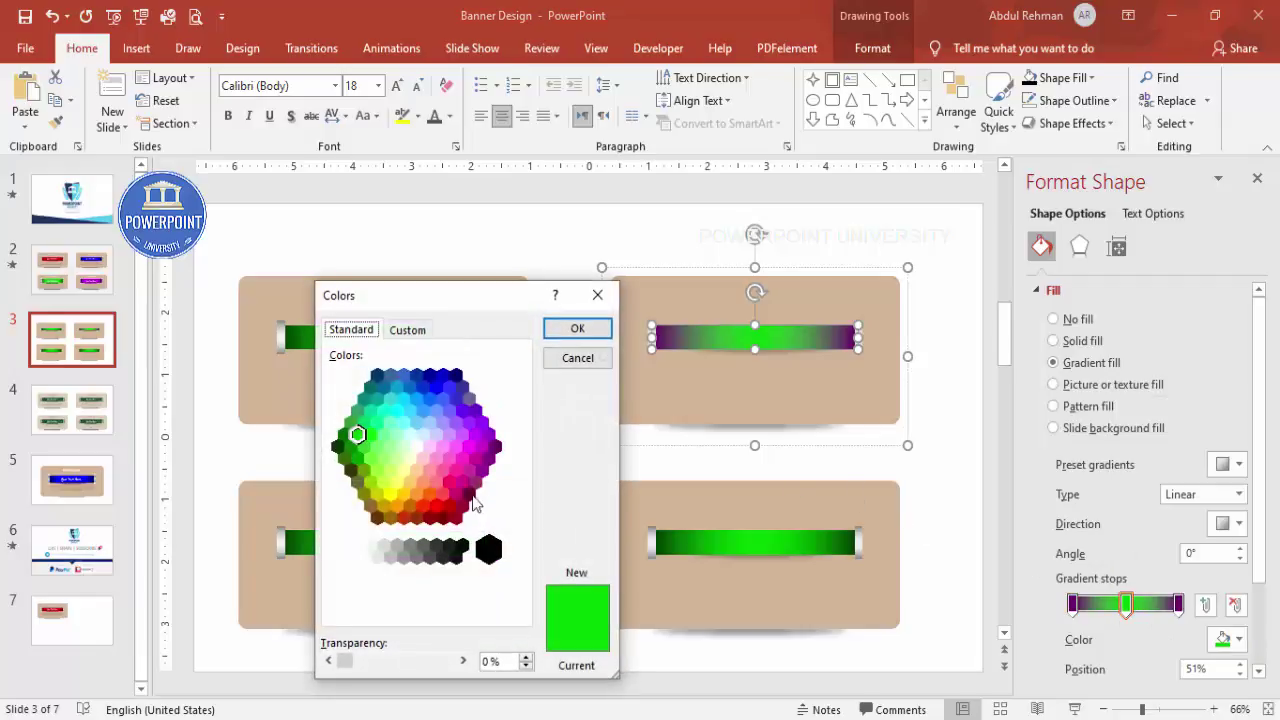
{"action": "left_click", "coordinate": [480, 457]}
{"action": "left_click", "coordinate": [466, 449]}
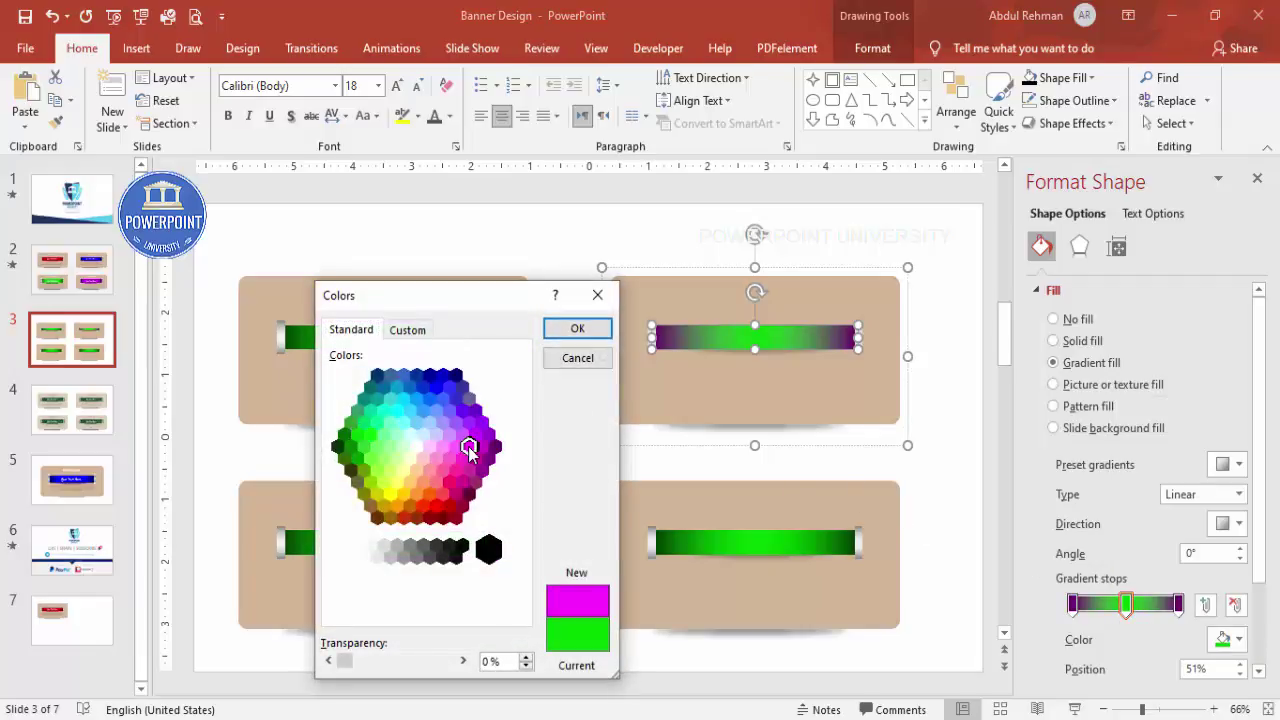
{"action": "left_click", "coordinate": [574, 329]}
Set both outer gradient stops of the lower-left banner's ribbon to dark navy blue
{"action": "left_click", "coordinate": [356, 545]}
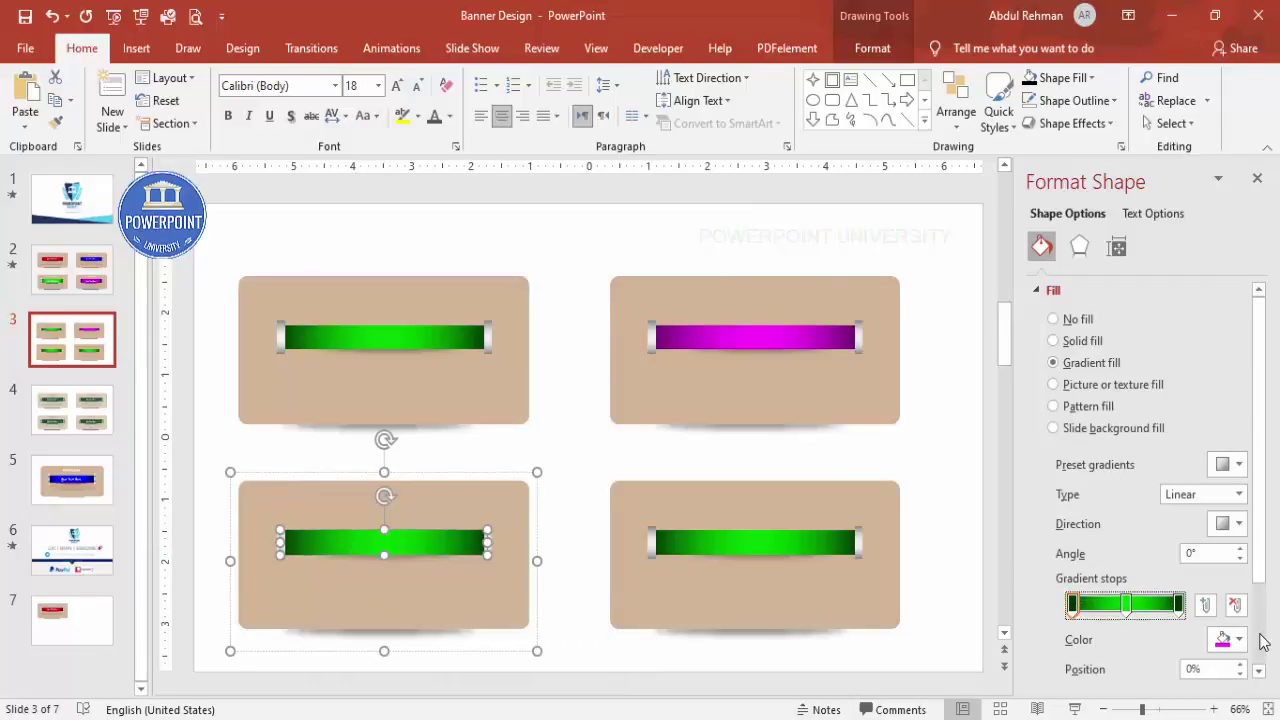
{"action": "left_click", "coordinate": [1228, 639]}
{"action": "left_click", "coordinate": [1170, 595]}
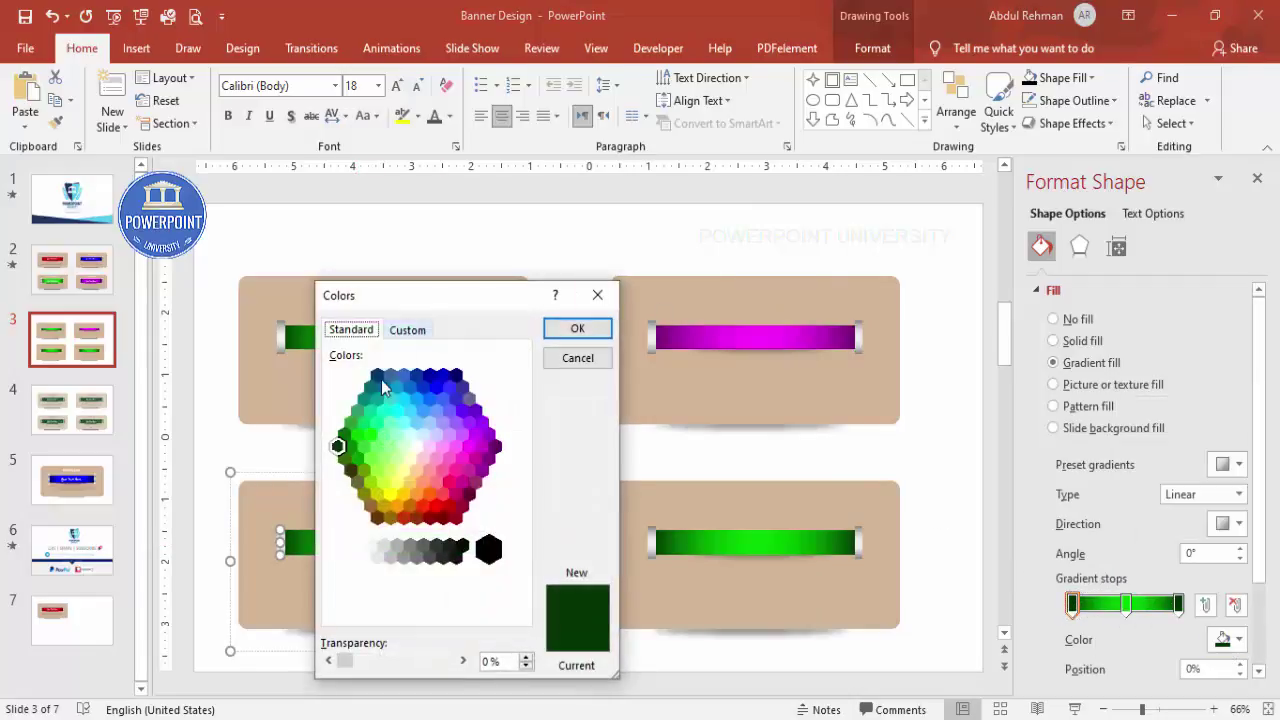
{"action": "left_click", "coordinate": [455, 376]}
{"action": "left_click", "coordinate": [577, 328]}
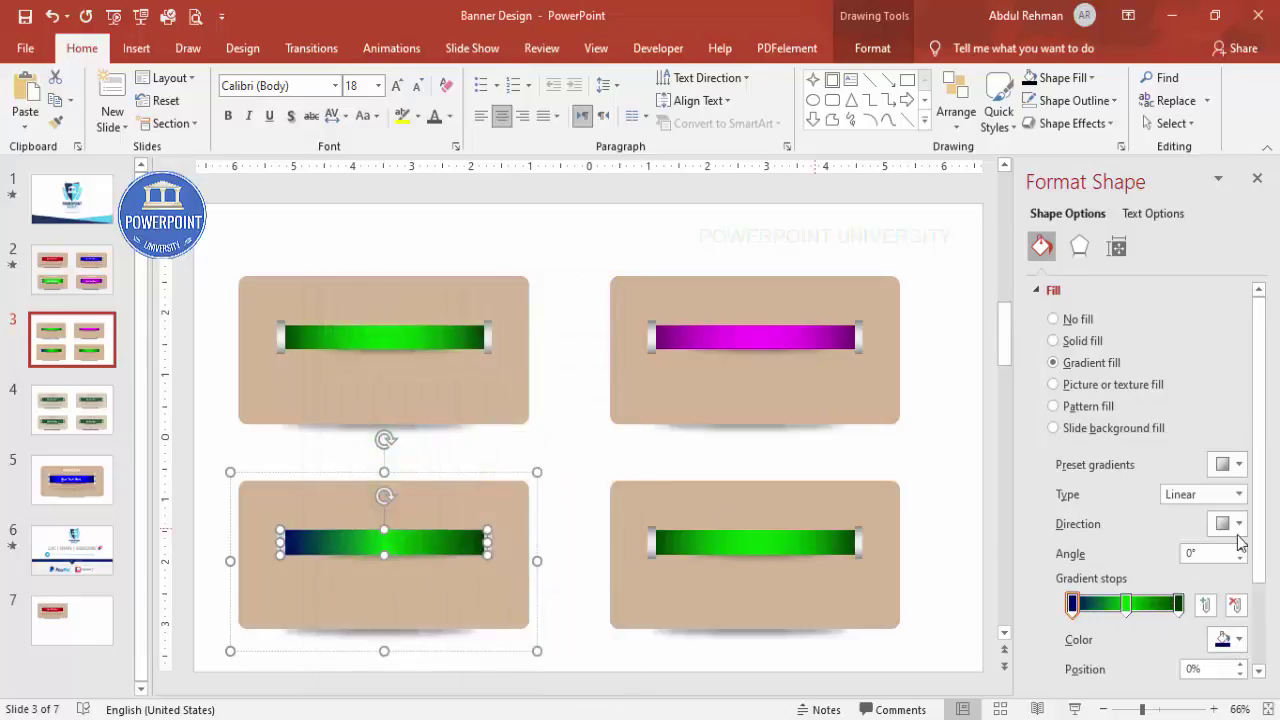
{"action": "left_click", "coordinate": [1178, 603]}
{"action": "left_click", "coordinate": [1228, 639]}
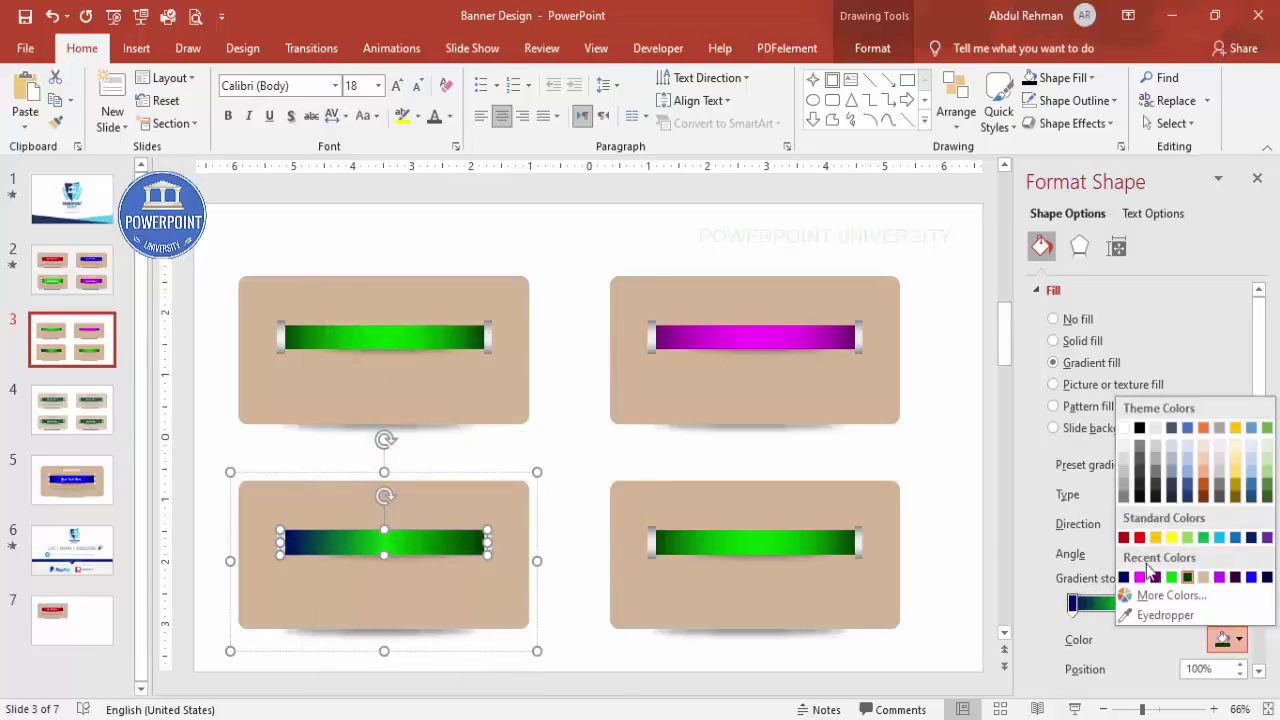
{"action": "left_click", "coordinate": [1124, 577]}
Set the middle gradient stop of the lower-left banner's ribbon to bright cyan blue
{"action": "left_click", "coordinate": [1124, 604]}
{"action": "left_click", "coordinate": [1228, 639]}
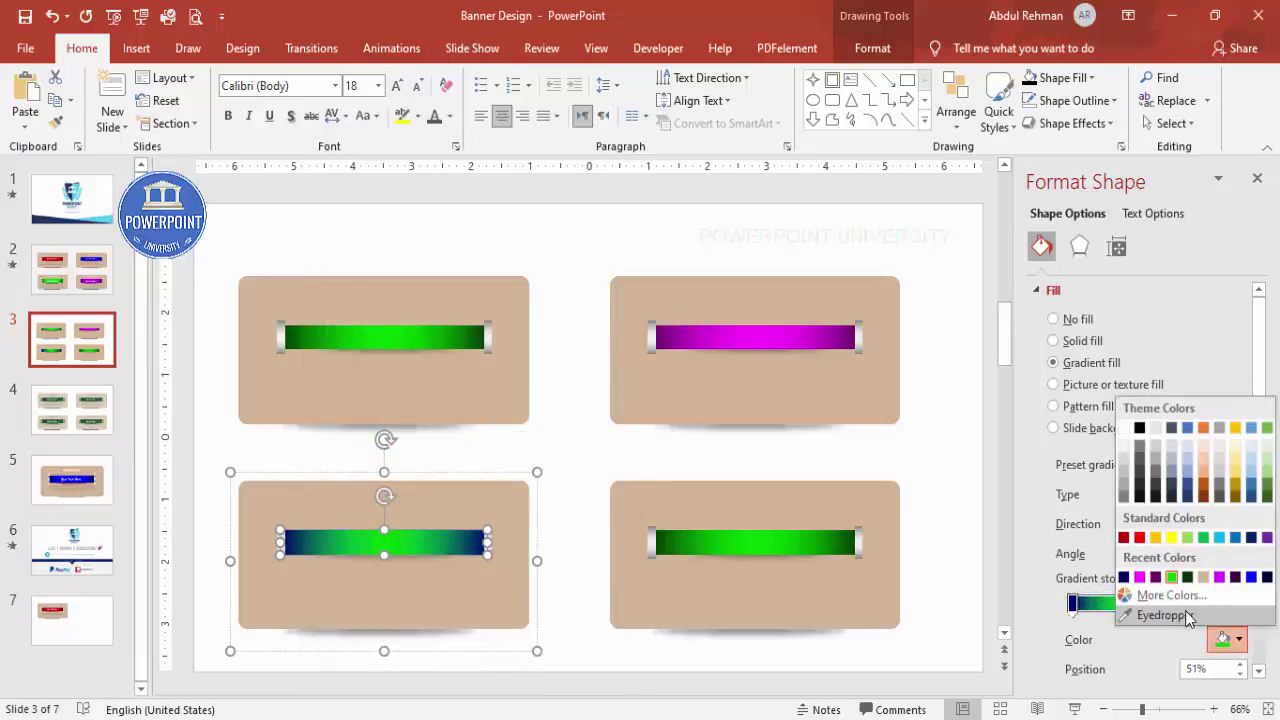
{"action": "left_click", "coordinate": [1172, 596]}
{"action": "left_click", "coordinate": [411, 396]}
{"action": "left_click", "coordinate": [405, 398]}
{"action": "left_click", "coordinate": [577, 328]}
{"action": "left_click", "coordinate": [535, 288]}
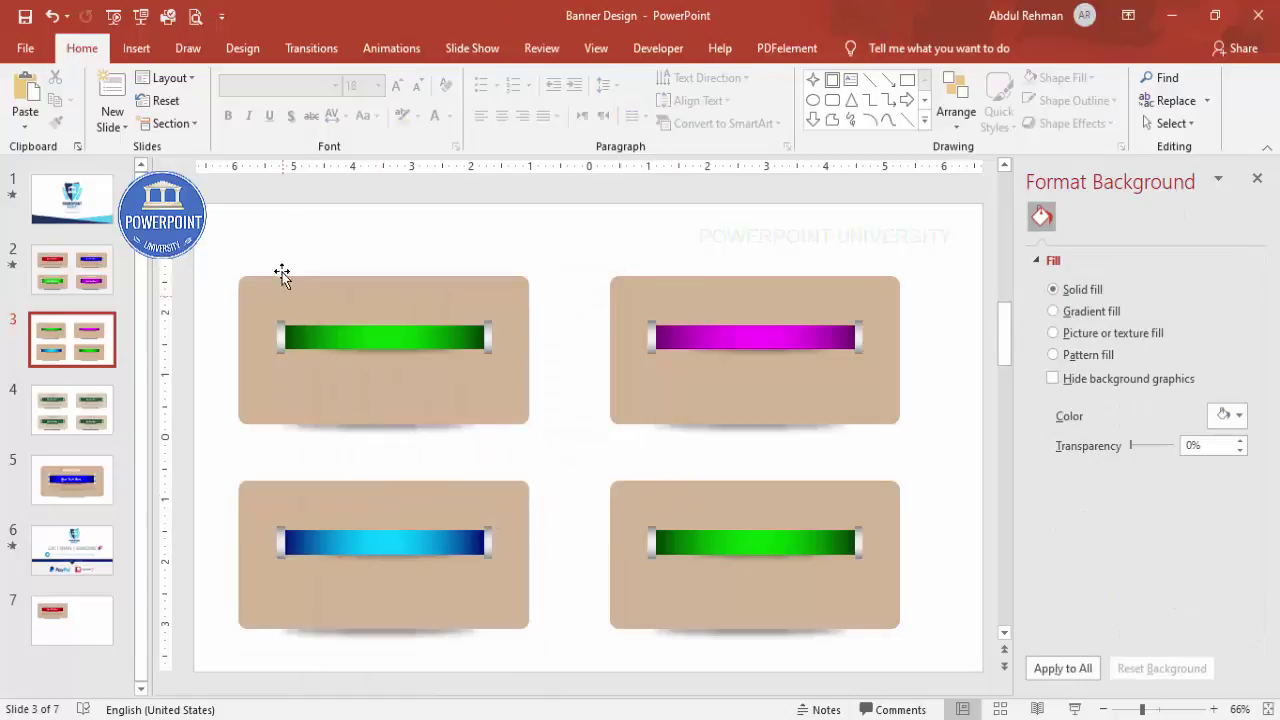
Add a text box reading "Your Title here" on the upper-left banner's green ribbon
{"action": "left_click", "coordinate": [136, 48]}
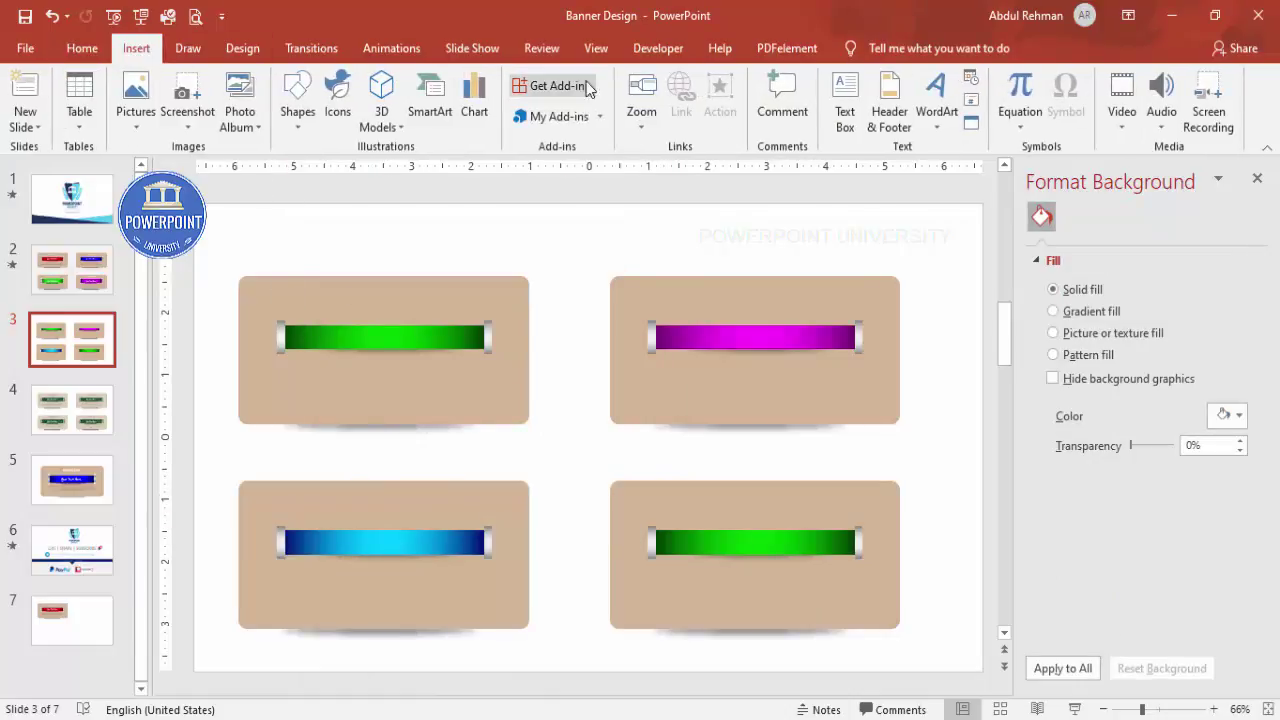
{"action": "left_click", "coordinate": [845, 103]}
{"action": "left_click_drag", "start_coordinate": [325, 335], "coordinate": [461, 356]}
{"action": "type", "text": "You"}
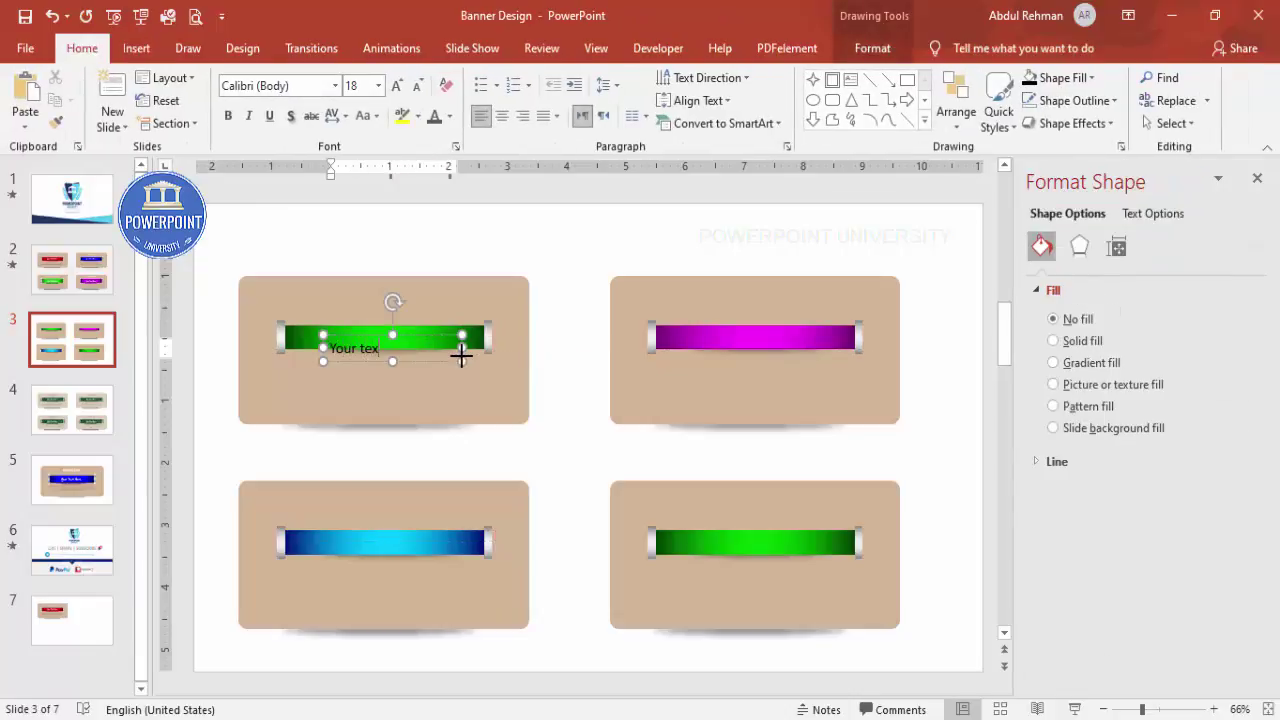
{"action": "type", "text": "r Title here"}
{"action": "left_click_drag", "start_coordinate": [428, 337], "coordinate": [426, 322]}
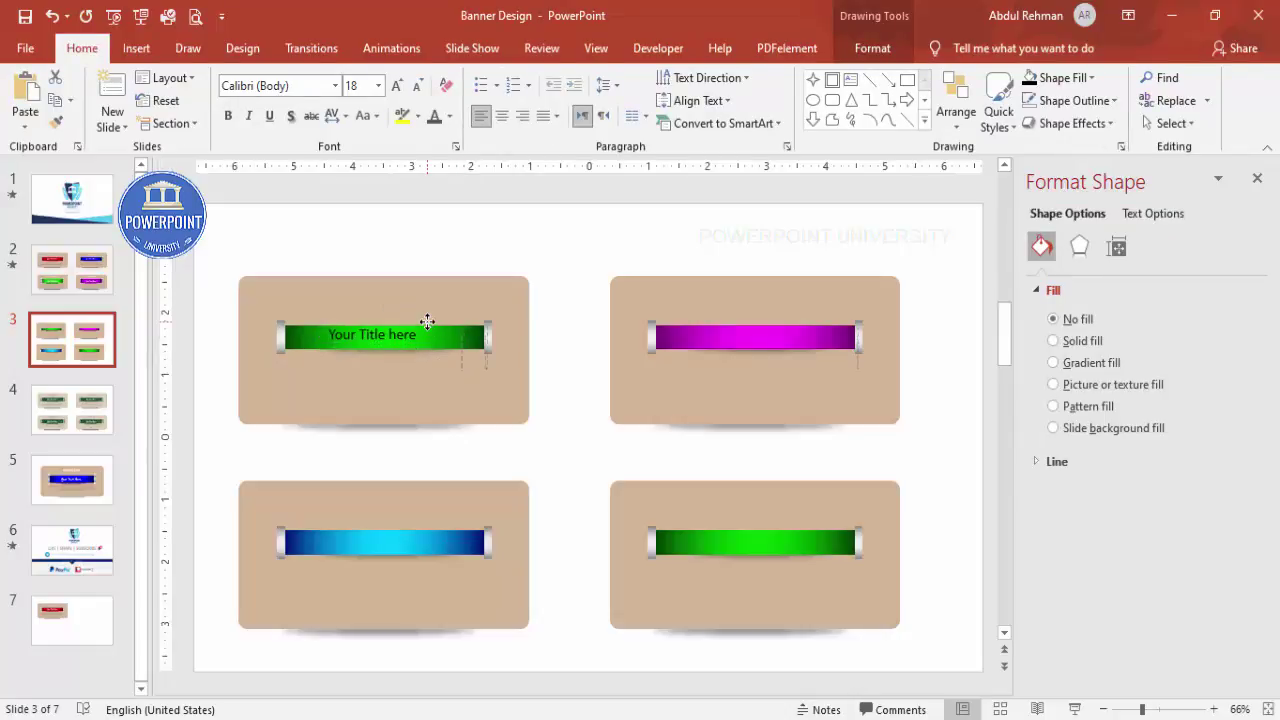
Format the title as centred white Hand Of Sean text at 16 pt, and centre its box on the green ribbon
{"action": "left_click", "coordinate": [501, 116]}
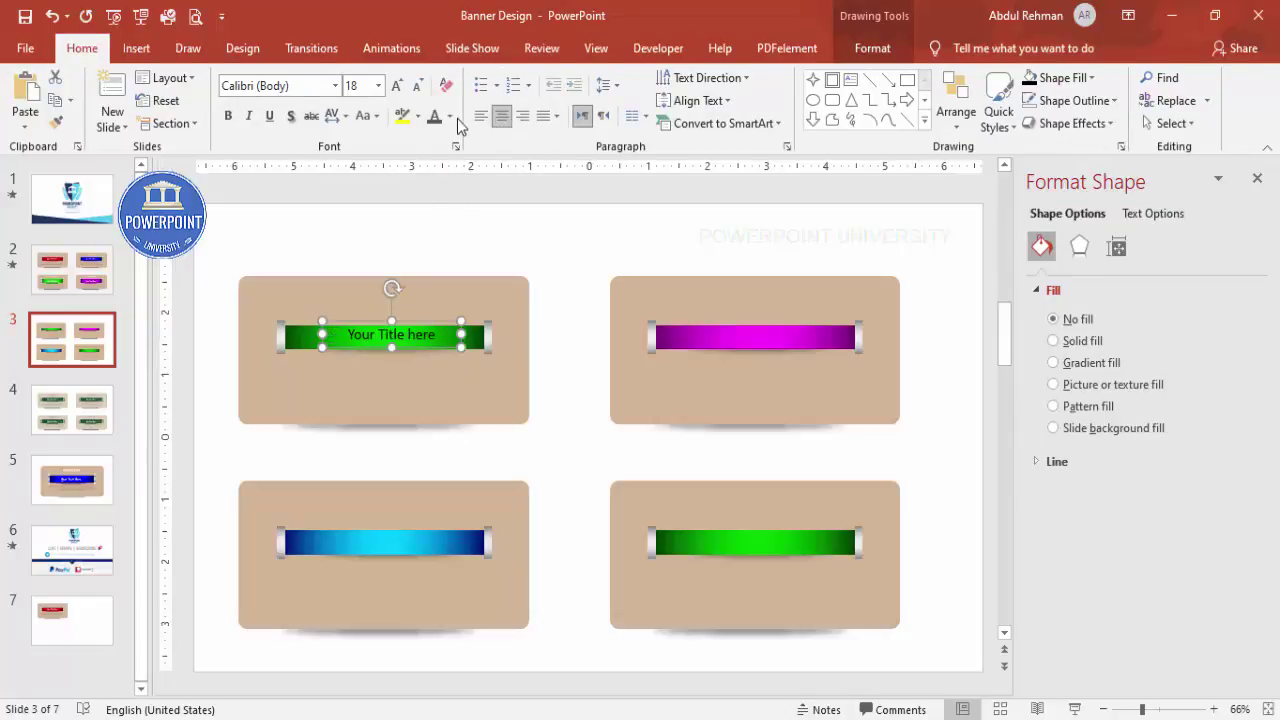
{"action": "left_click", "coordinate": [450, 116]}
{"action": "left_click", "coordinate": [434, 162]}
{"action": "left_click", "coordinate": [306, 88]}
{"action": "type", "text": "Hand Of Sean"}
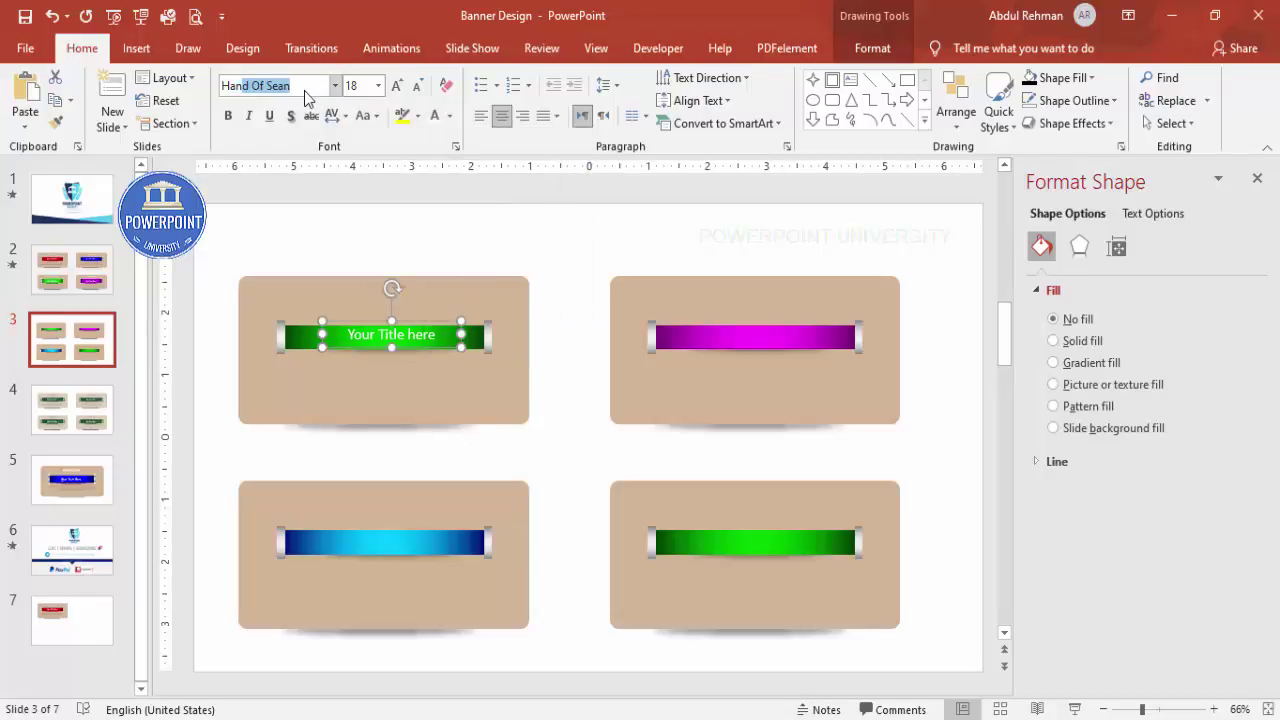
{"action": "key", "text": "Return"}
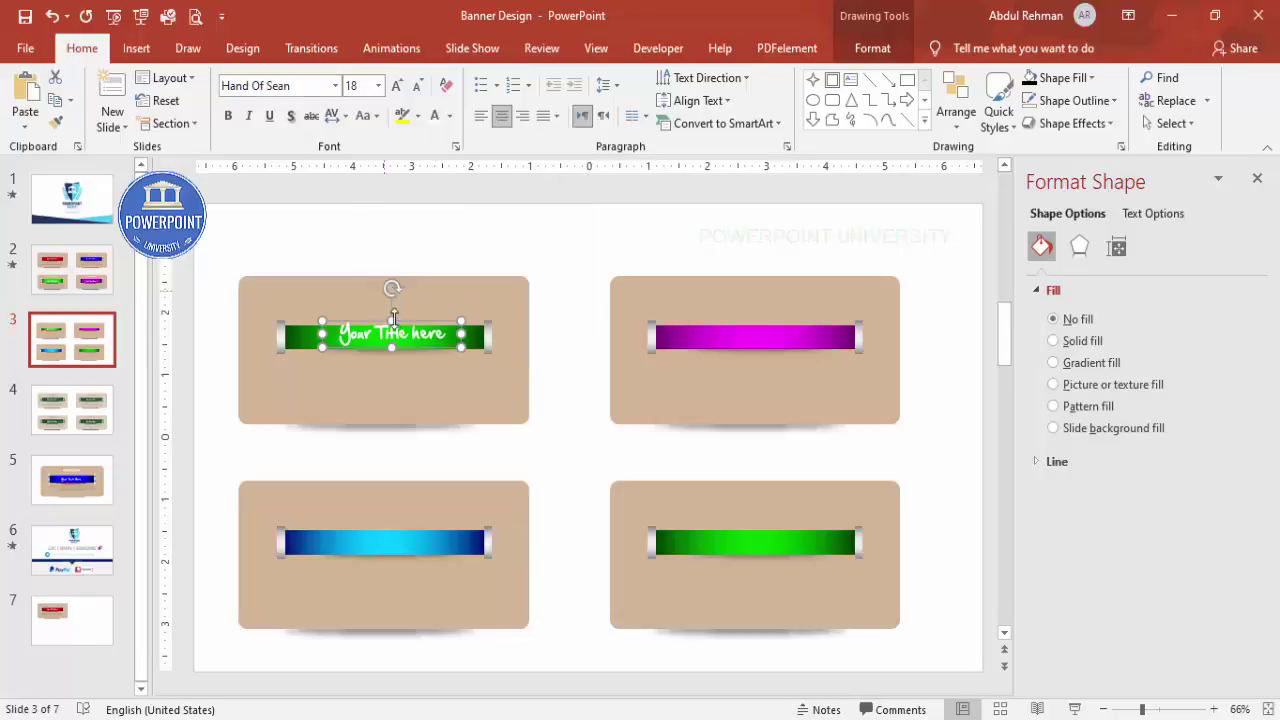
{"action": "left_click_drag", "start_coordinate": [404, 321], "coordinate": [396, 325]}
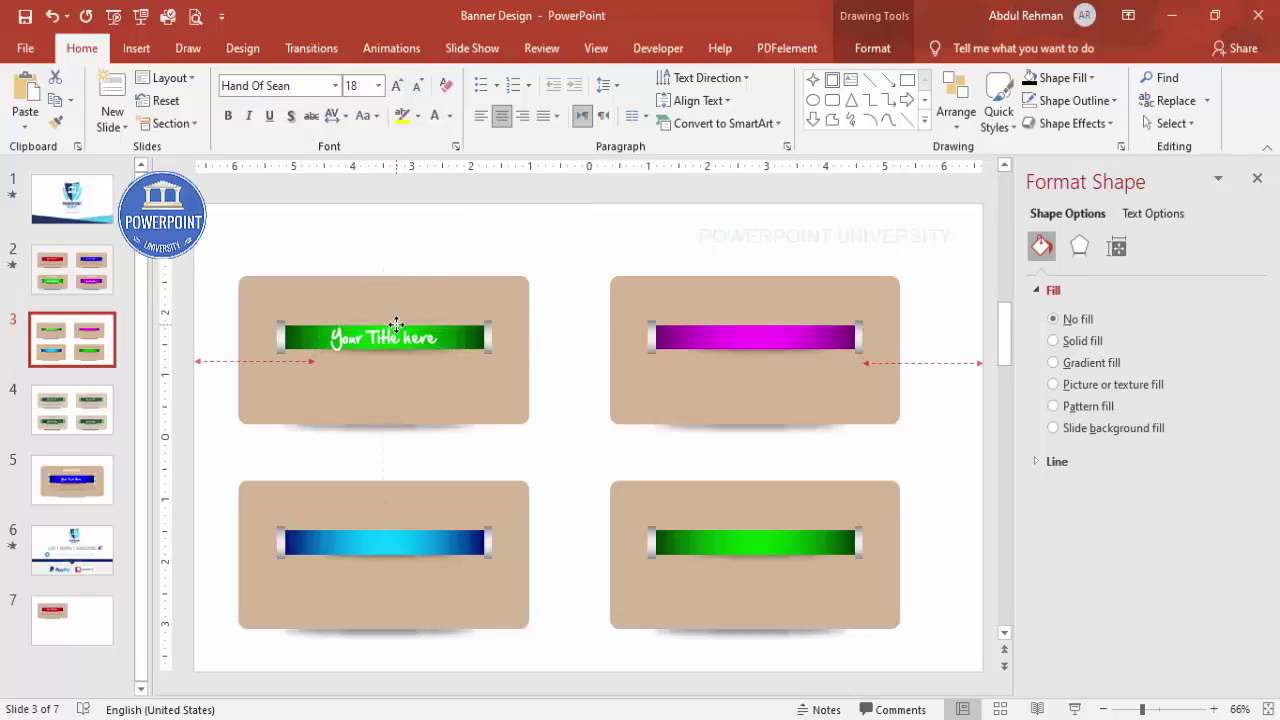
{"action": "left_click", "coordinate": [419, 86]}
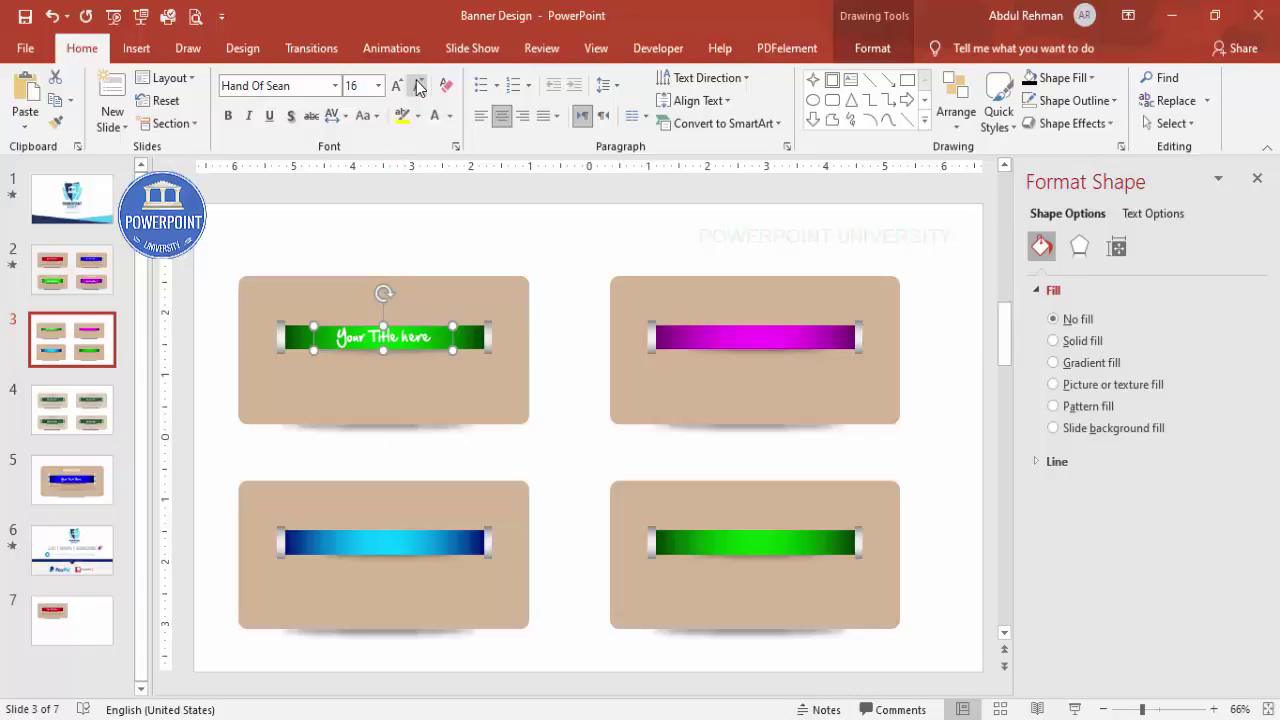
Duplicate the "Your Title here" text onto the ribbons of the other three banners
{"action": "left_click_drag", "start_coordinate": [437, 330], "coordinate": [568, 517]}
{"action": "key", "text": "ctrl+d"}
{"action": "left_click_drag", "start_coordinate": [795, 656], "coordinate": [455, 460]}
{"action": "left_click", "coordinate": [563, 471]}
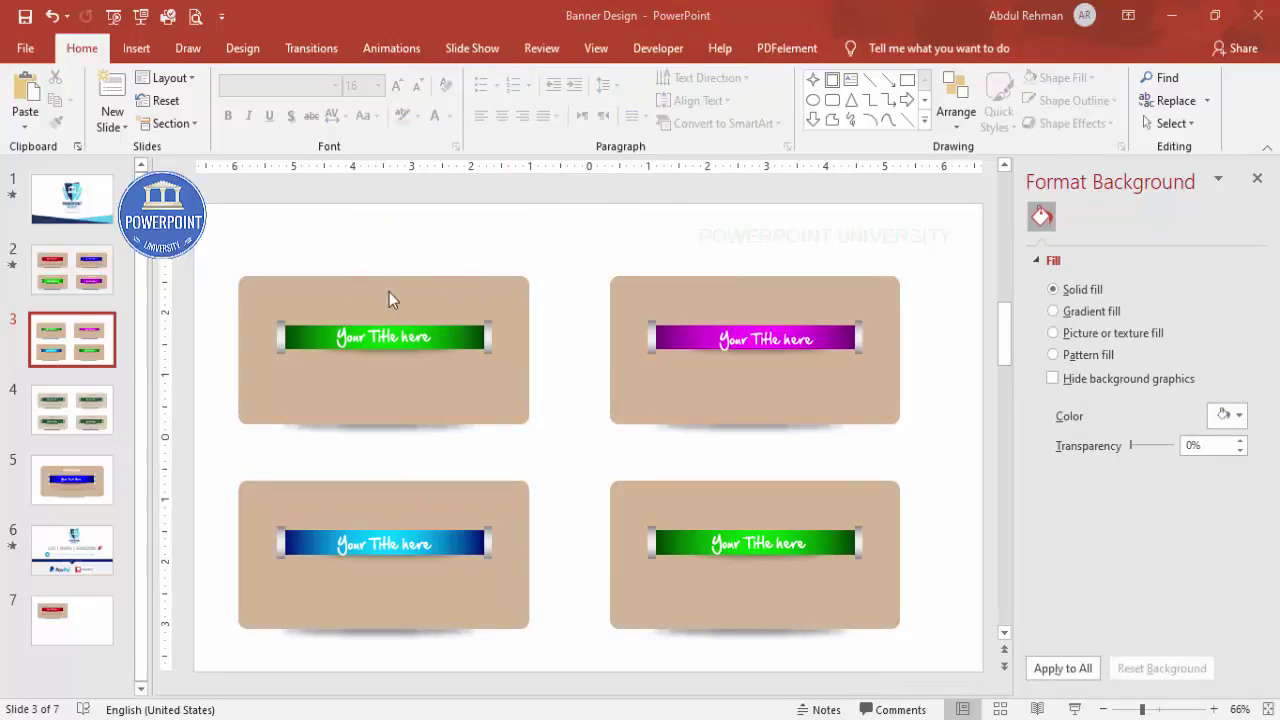
Add a text box reading "HEADLINE" above the ribbon on the upper-left card
{"action": "left_click", "coordinate": [136, 48]}
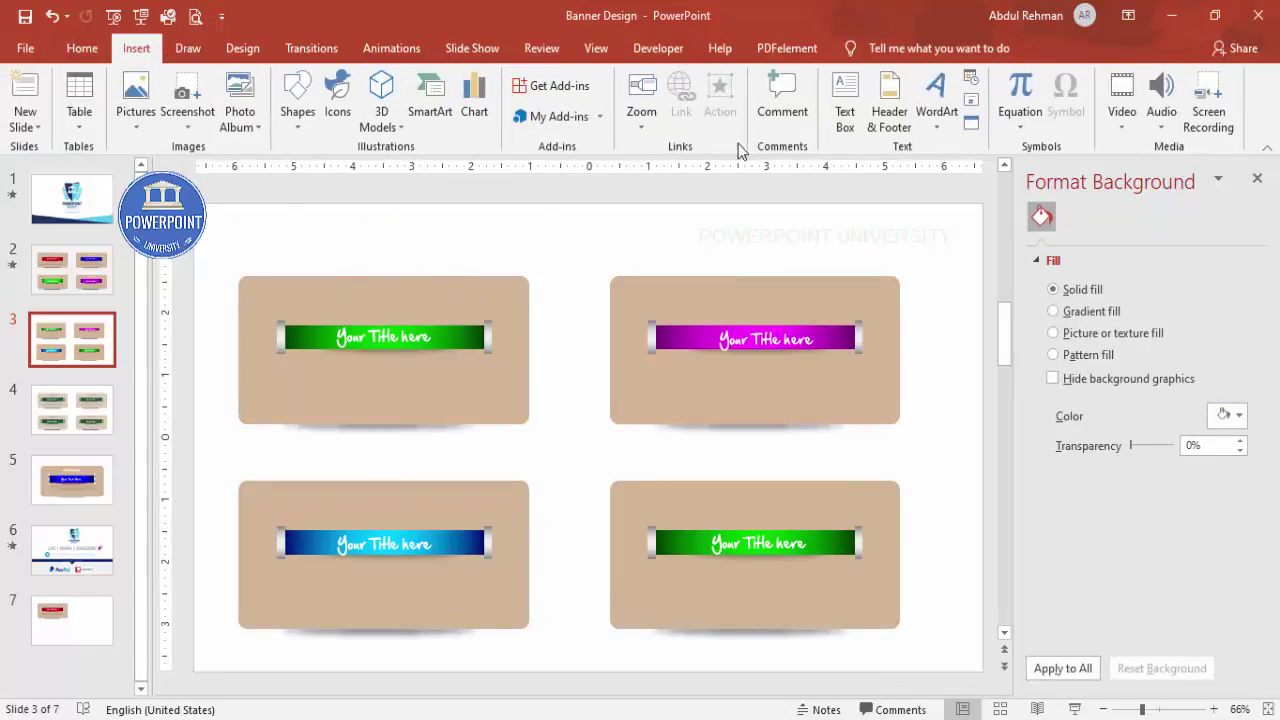
{"action": "left_click", "coordinate": [845, 105]}
{"action": "left_click_drag", "start_coordinate": [305, 287], "coordinate": [489, 308]}
{"action": "type", "text": "YOUR "}
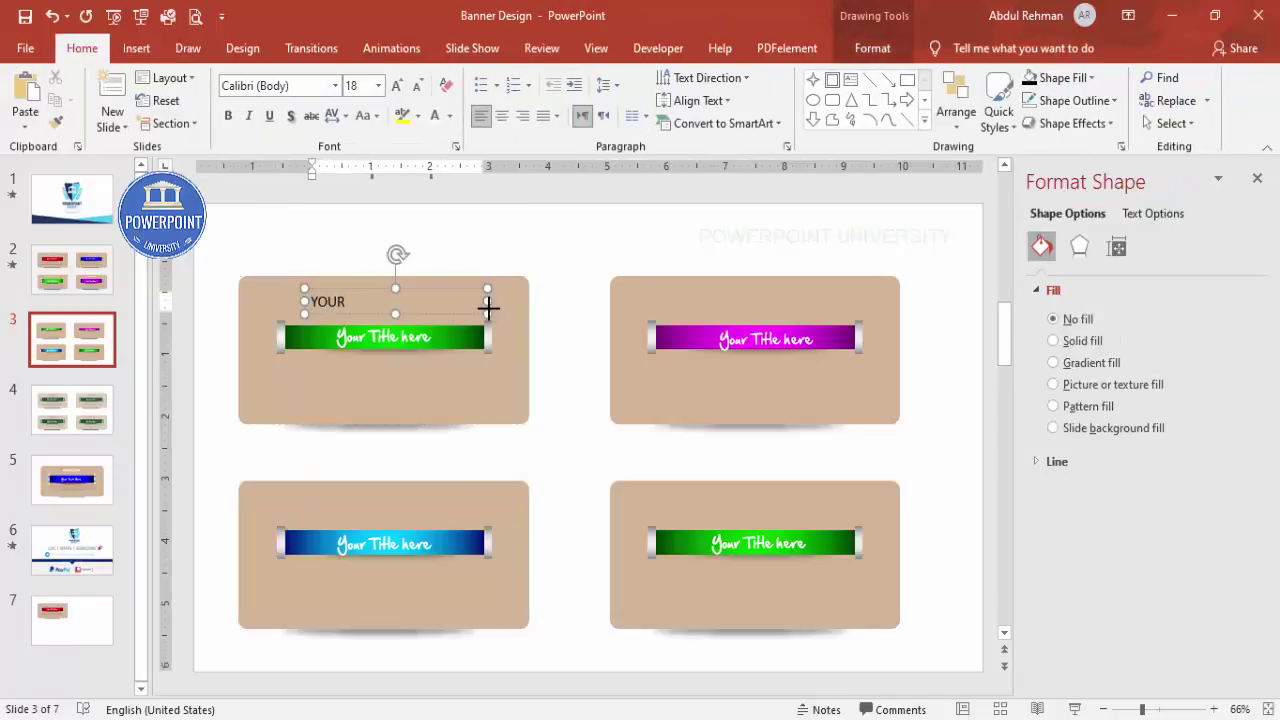
{"action": "type", "text": "HEADLINE"}
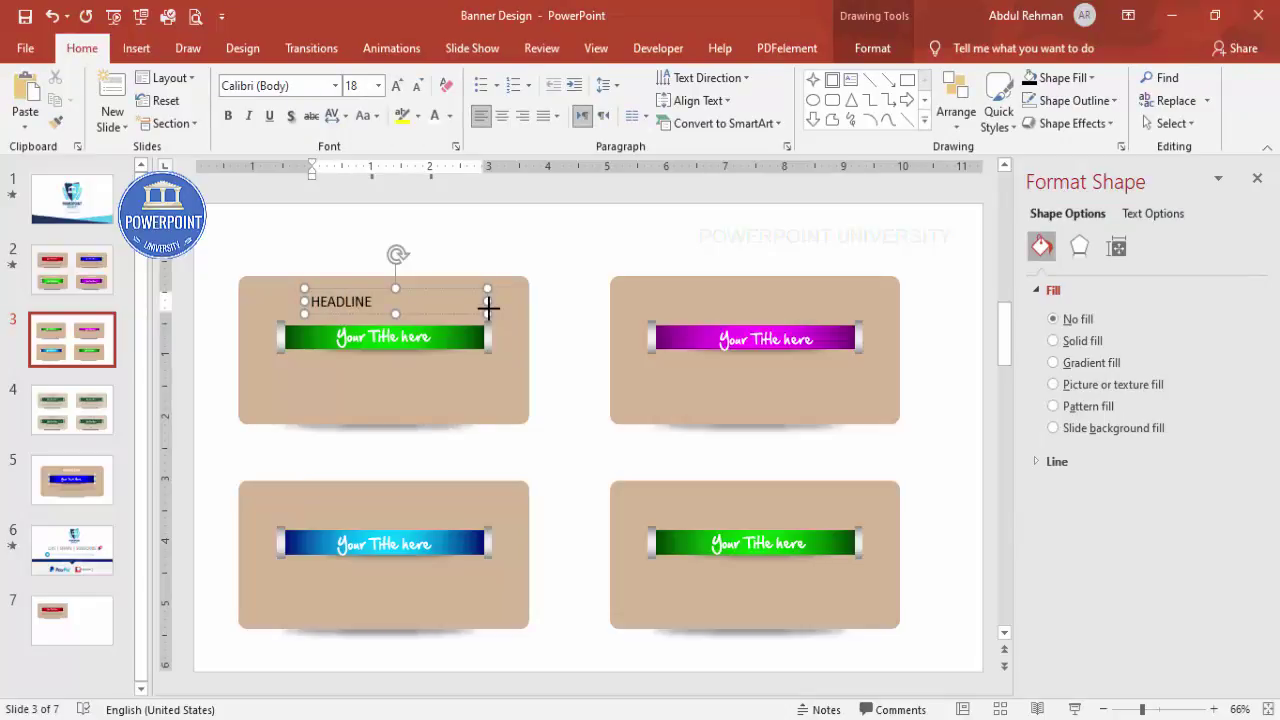
Centre the HEADLINE text and widen its box leftward to span the ribbon's width
{"action": "left_click", "coordinate": [432, 290]}
{"action": "left_click", "coordinate": [432, 290]}
{"action": "left_click", "coordinate": [410, 292]}
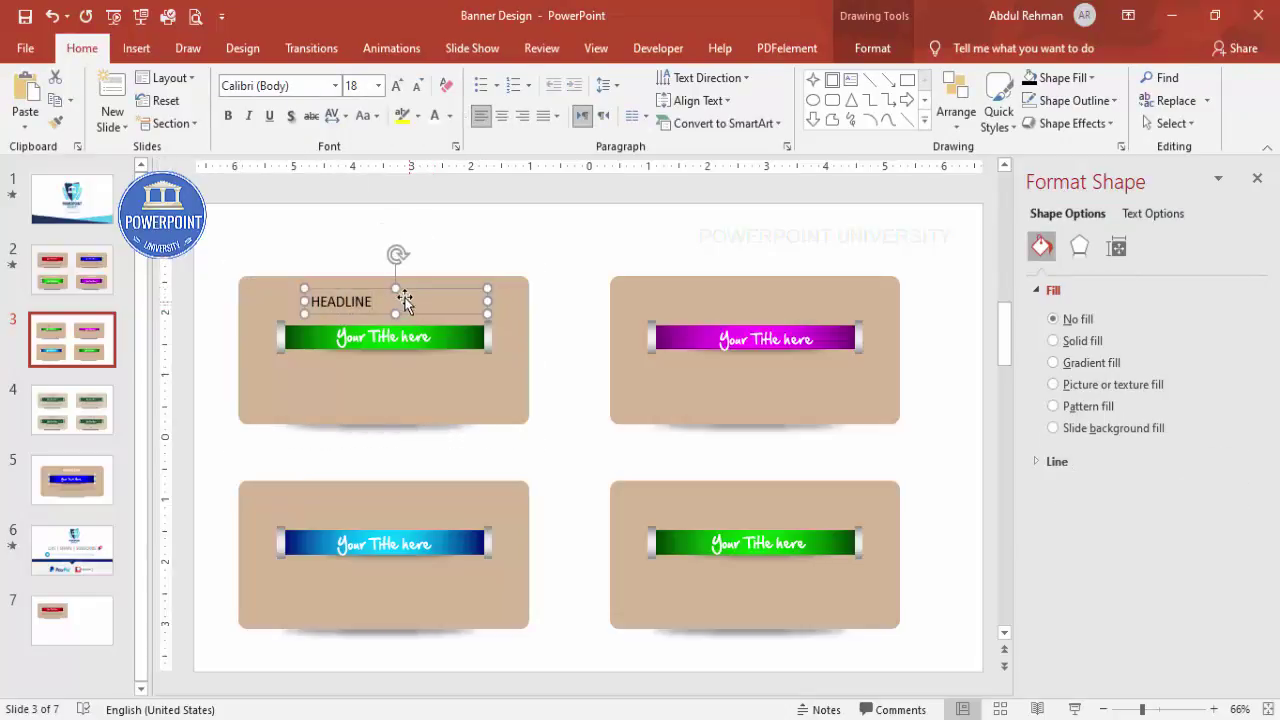
{"action": "left_click", "coordinate": [502, 116]}
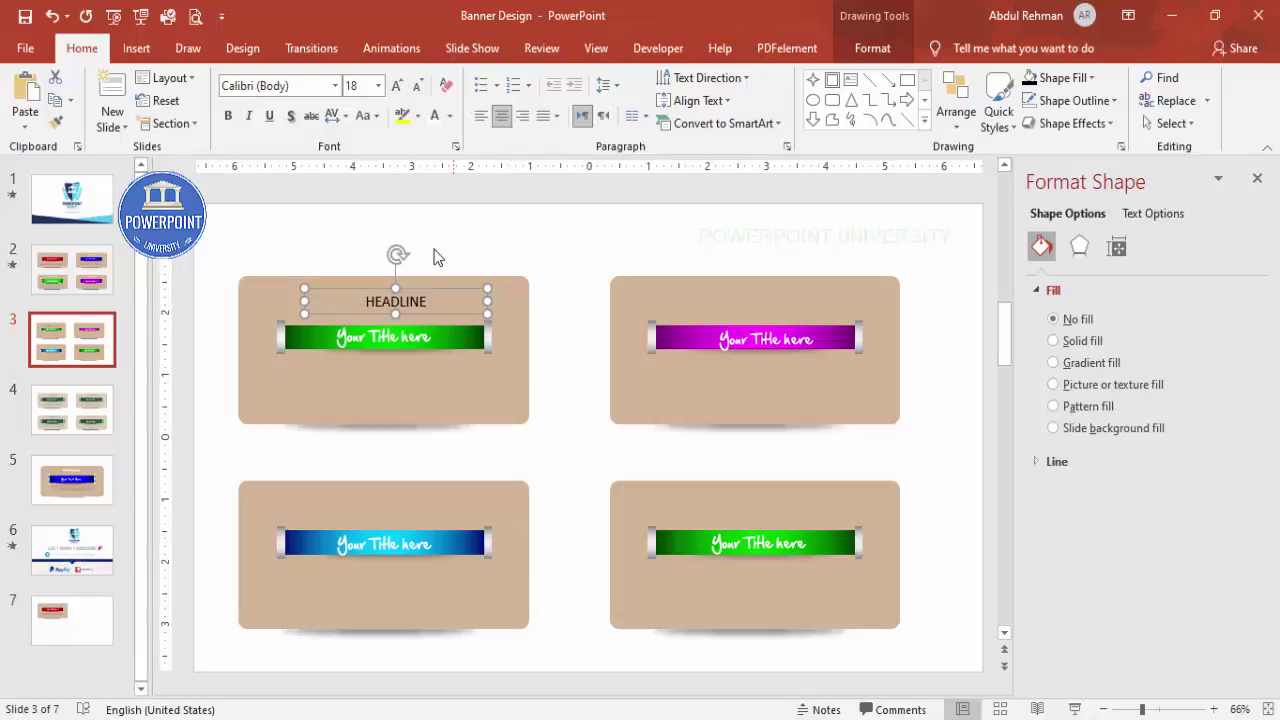
{"action": "left_click_drag", "start_coordinate": [304, 301], "coordinate": [276, 303]}
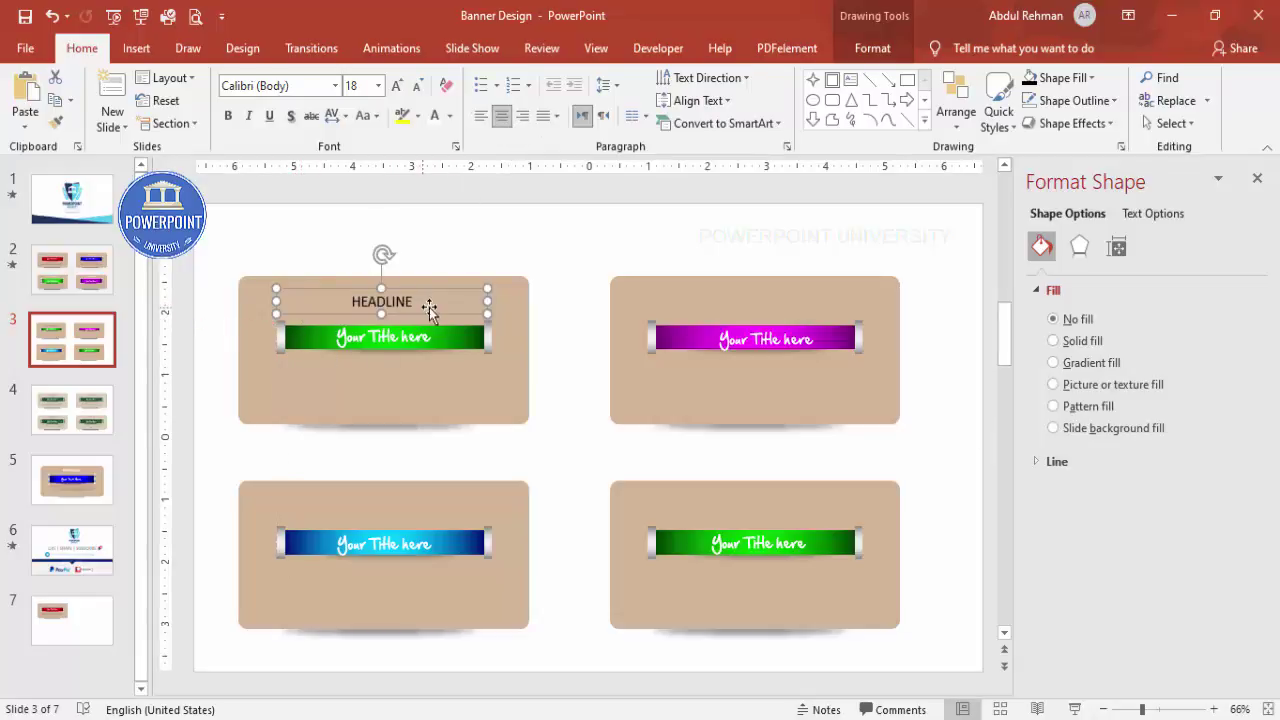
Change the HEADLINE text to white and set its font to Verdana
{"action": "left_click", "coordinate": [434, 118]}
{"action": "left_click", "coordinate": [312, 87]}
{"action": "type", "text": "Verdana"}
{"action": "key", "text": "Return"}
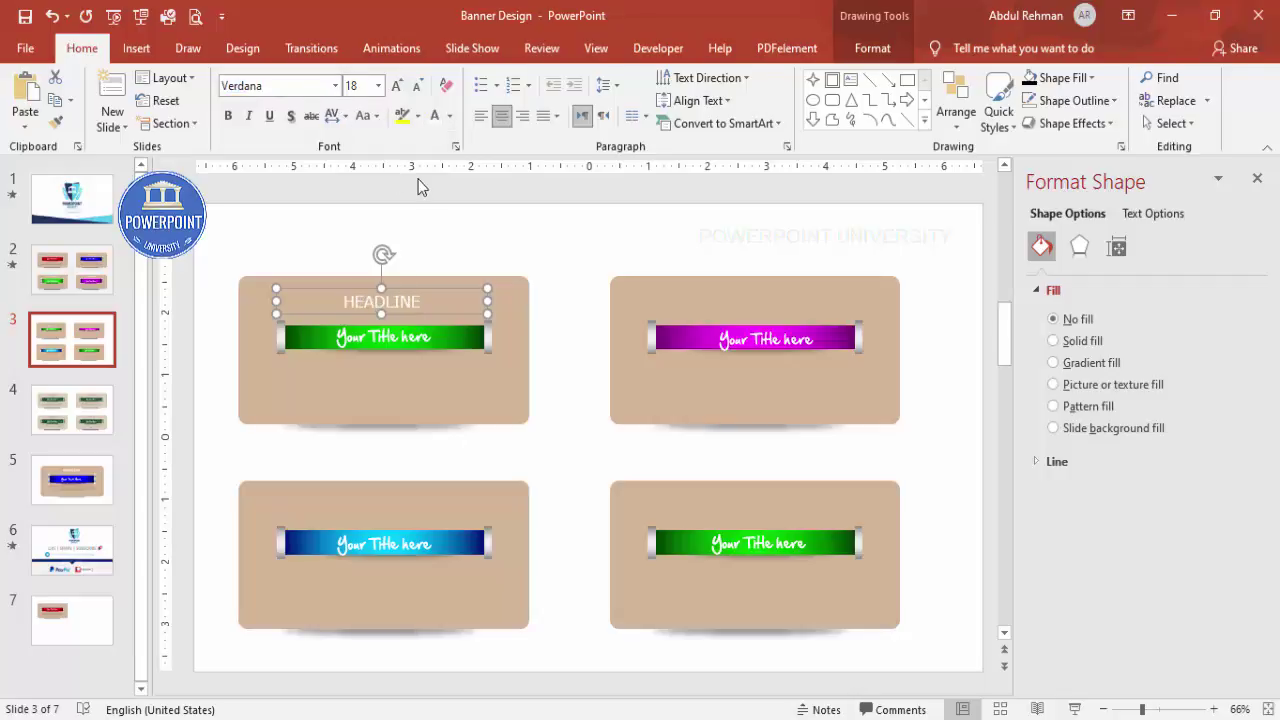
{"action": "left_click", "coordinate": [448, 227]}
Add a text box below the ribbon on the upper-left card and fill it with placeholder text using =lorem(1)
{"action": "left_click", "coordinate": [136, 48]}
{"action": "left_click", "coordinate": [845, 100]}
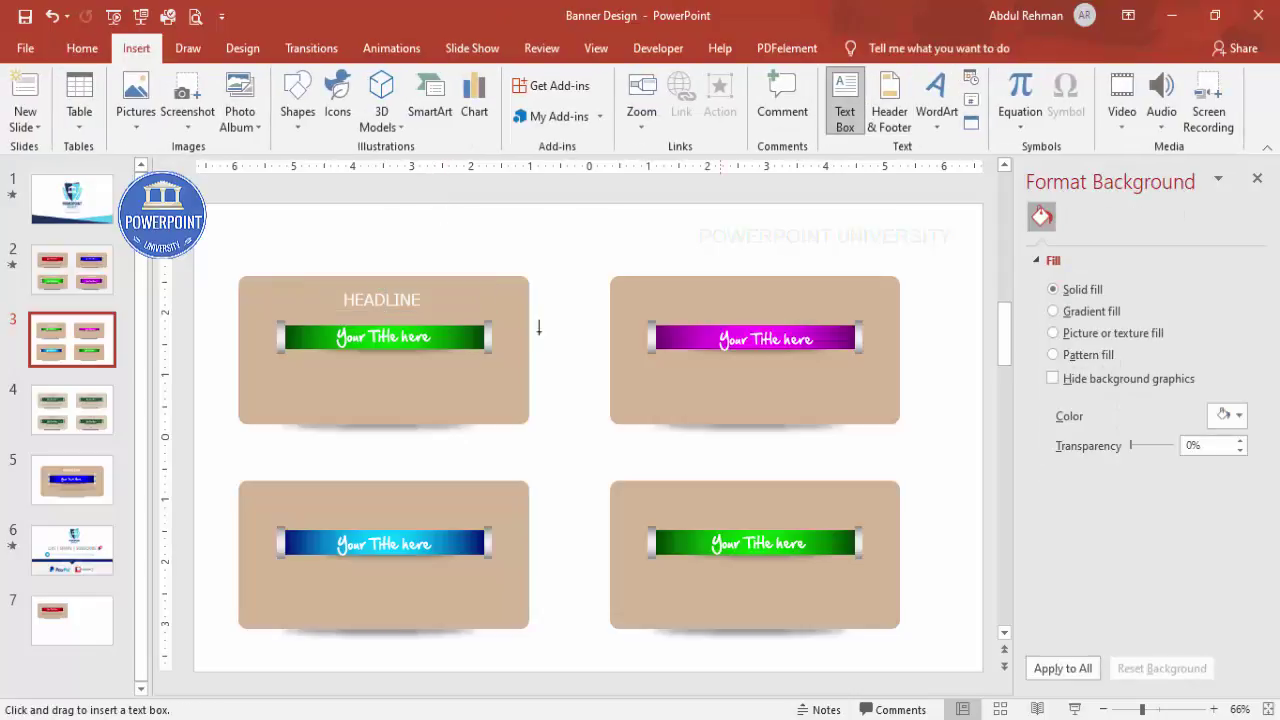
{"action": "mouse_move", "coordinate": [258, 367]}
{"action": "left_mouse_down"}
{"action": "mouse_move", "coordinate": [637, 457]}
{"action": "mouse_move", "coordinate": [560, 460]}
{"action": "left_mouse_up"}
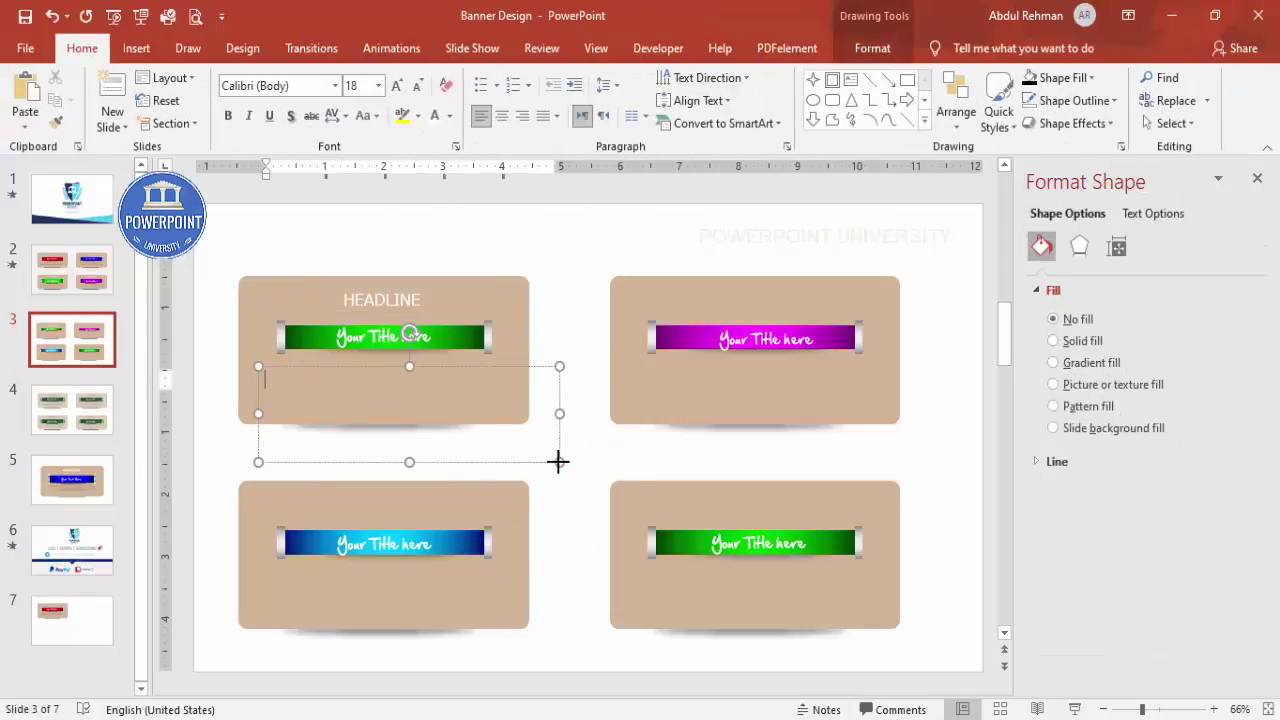
{"action": "type", "text": "=lorem()"}
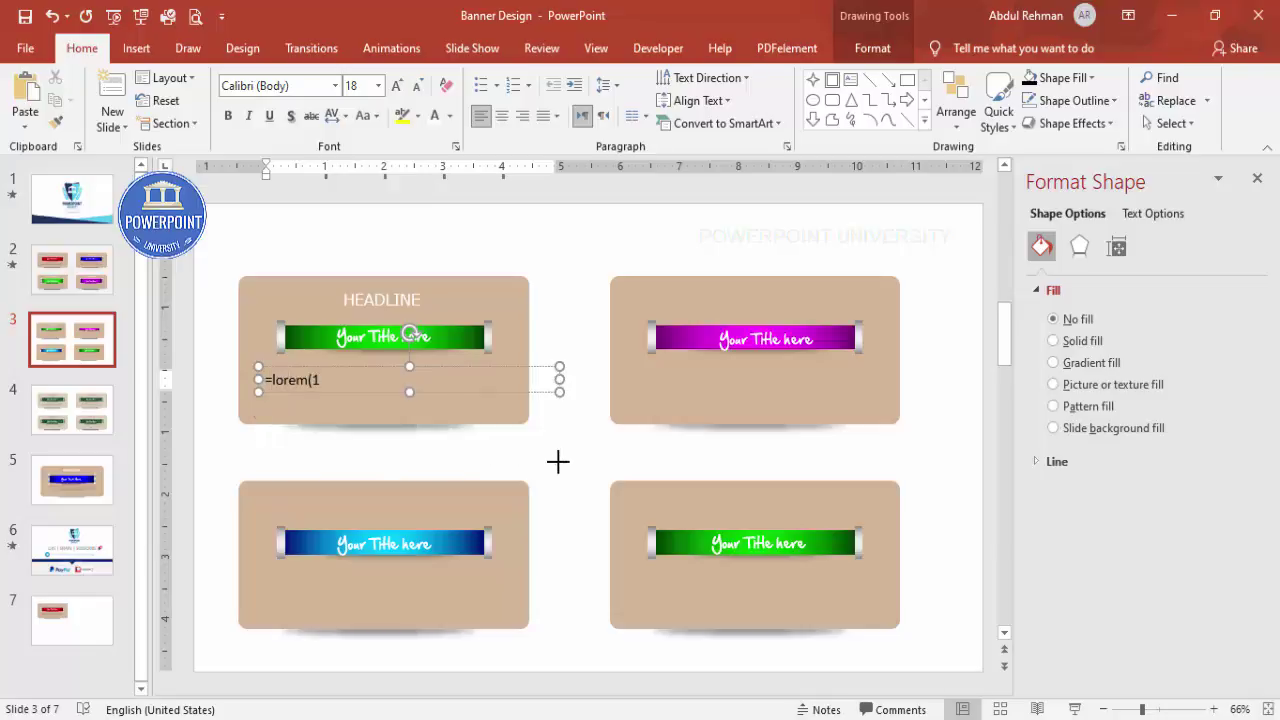
{"action": "key", "text": "Return"}
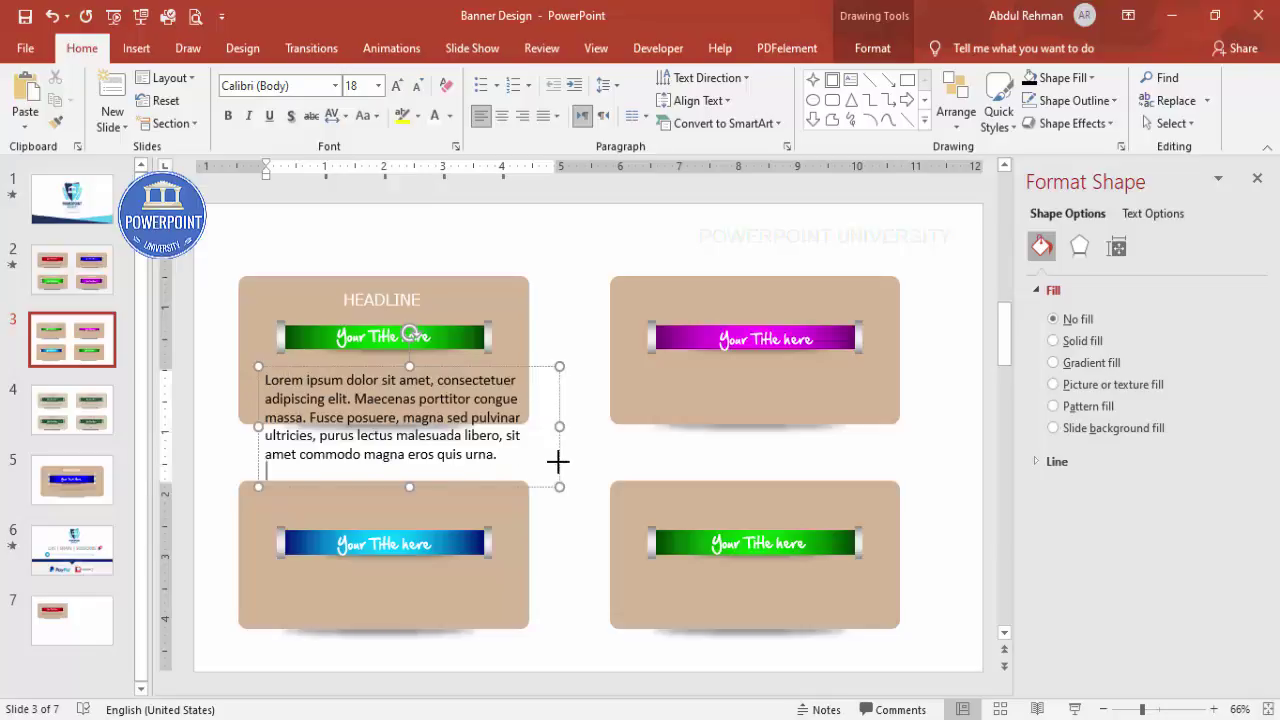
Reduce the placeholder paragraph's font size to 10.5, and narrow its box to fit inside the upper-left card
{"action": "left_click", "coordinate": [489, 367]}
{"action": "left_click", "coordinate": [419, 86]}
{"action": "left_click", "coordinate": [419, 86]}
{"action": "left_click", "coordinate": [419, 86]}
{"action": "left_click", "coordinate": [419, 86]}
{"action": "left_click", "coordinate": [421, 87]}
{"action": "left_click_drag", "start_coordinate": [559, 392], "coordinate": [511, 392]}
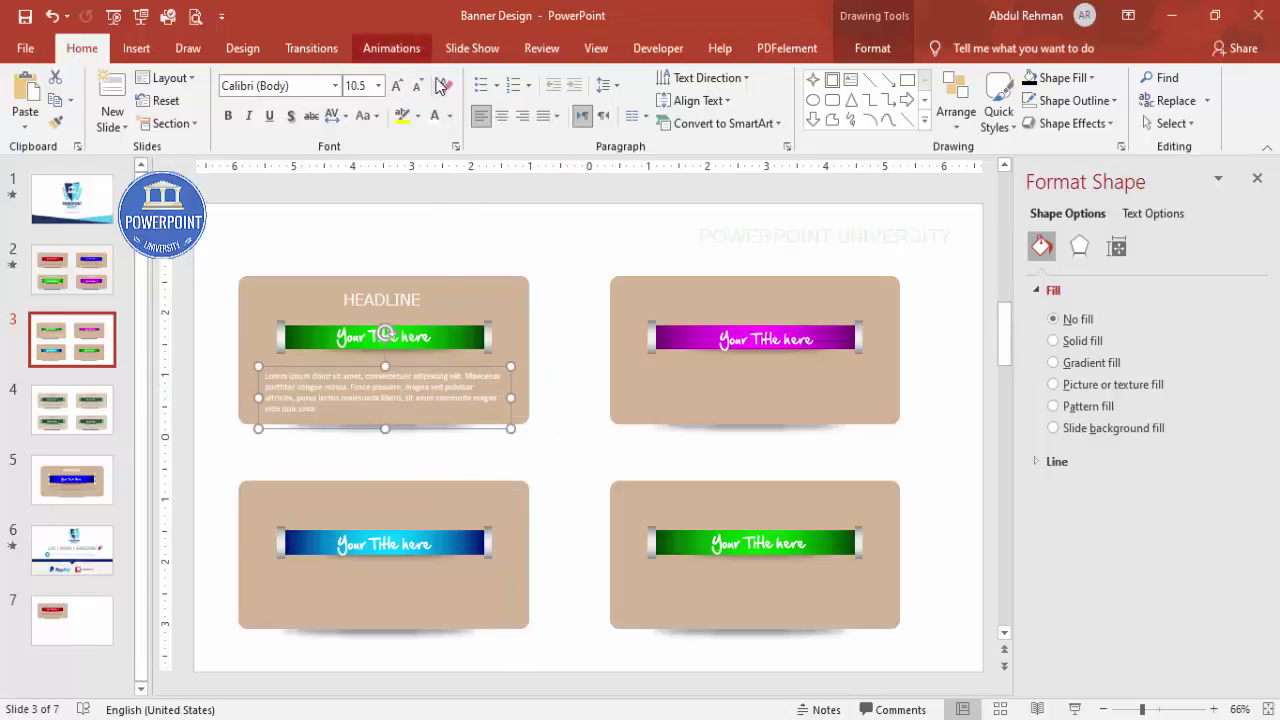
Centre the placeholder paragraph in black text and shift its box slightly up and left beneath the green ribbon
{"action": "left_click", "coordinate": [500, 116]}
{"action": "left_click", "coordinate": [449, 116]}
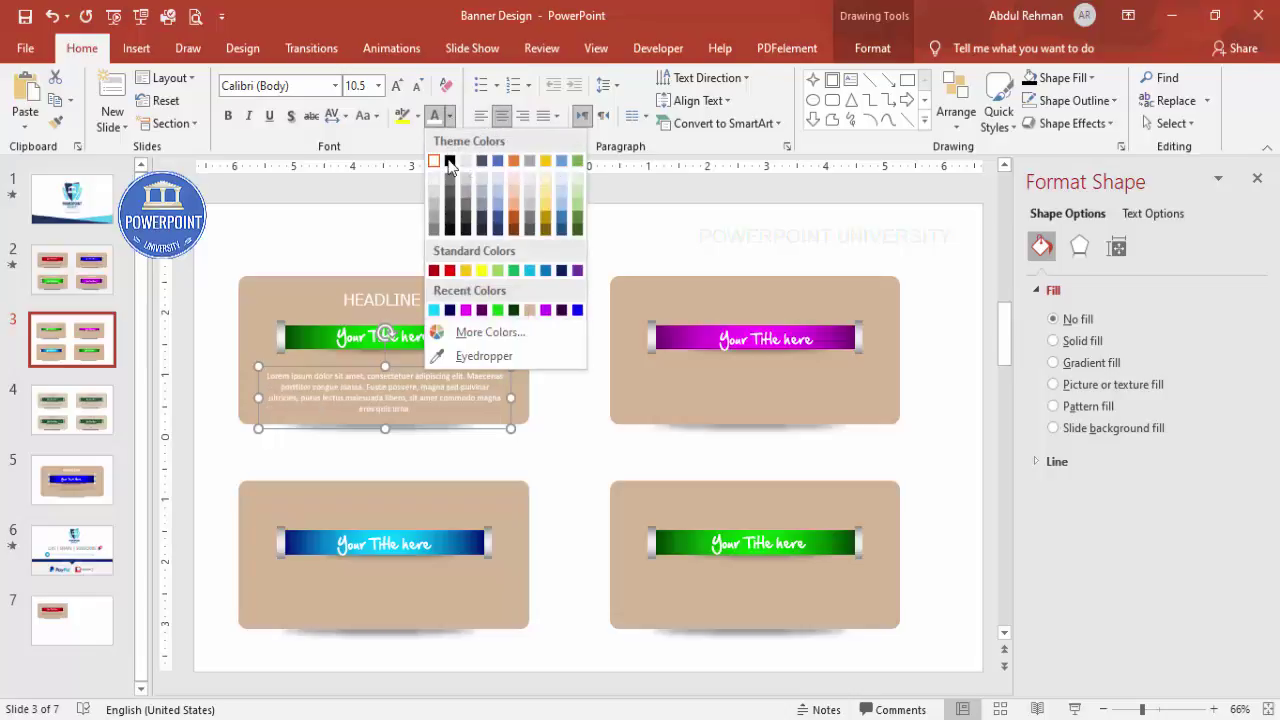
{"action": "left_click", "coordinate": [450, 162]}
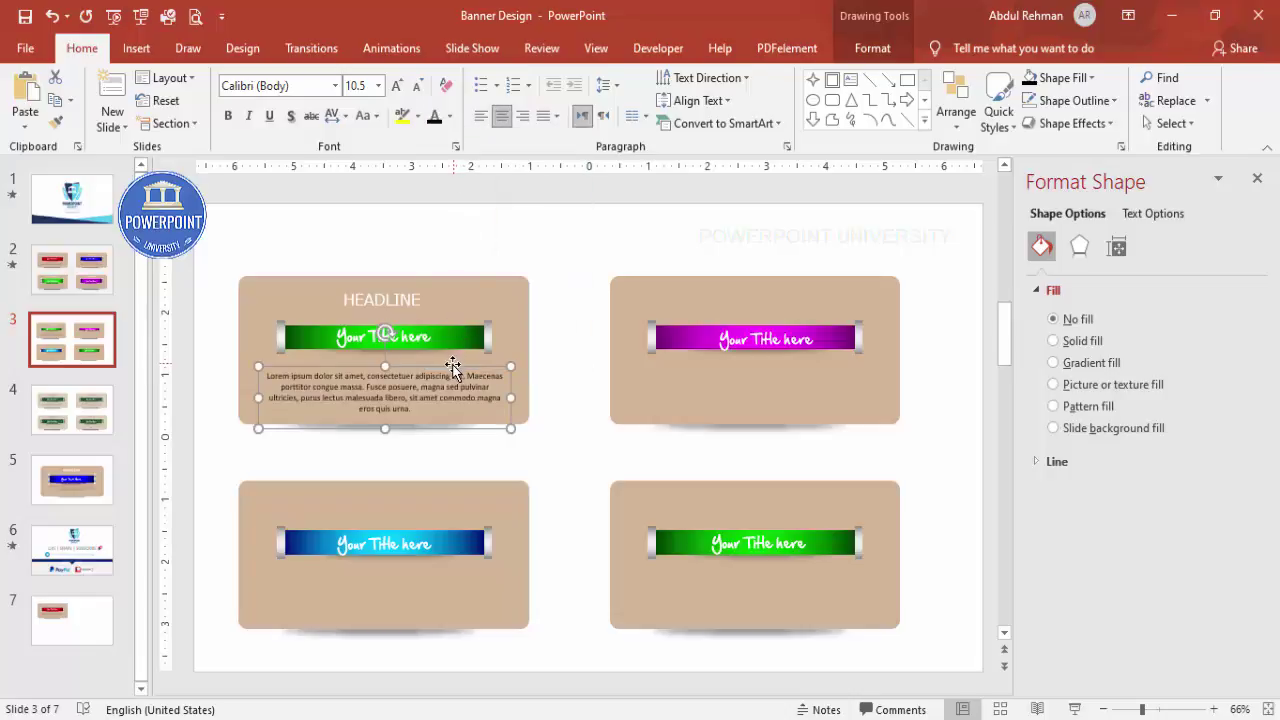
{"action": "left_click", "coordinate": [445, 368]}
{"action": "left_click_drag", "start_coordinate": [445, 366], "coordinate": [451, 358]}
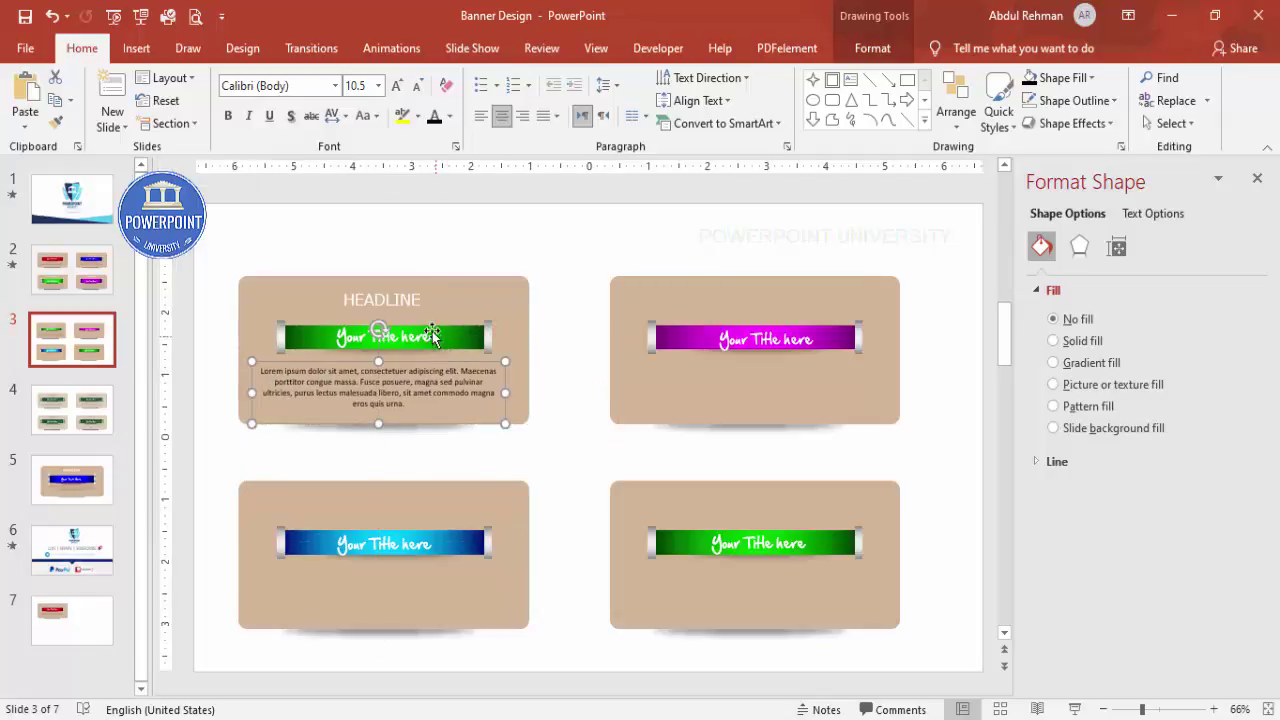
Duplicate the HEADLINE and placeholder paragraph together onto the other three cards, above and below their ribbons
{"action": "left_click", "coordinate": [411, 300], "text": "shift"}
{"action": "left_click_drag", "start_coordinate": [411, 300], "coordinate": [687, 564]}
{"action": "left_click_drag", "start_coordinate": [807, 543], "coordinate": [428, 331]}
{"action": "left_click", "coordinate": [567, 267]}
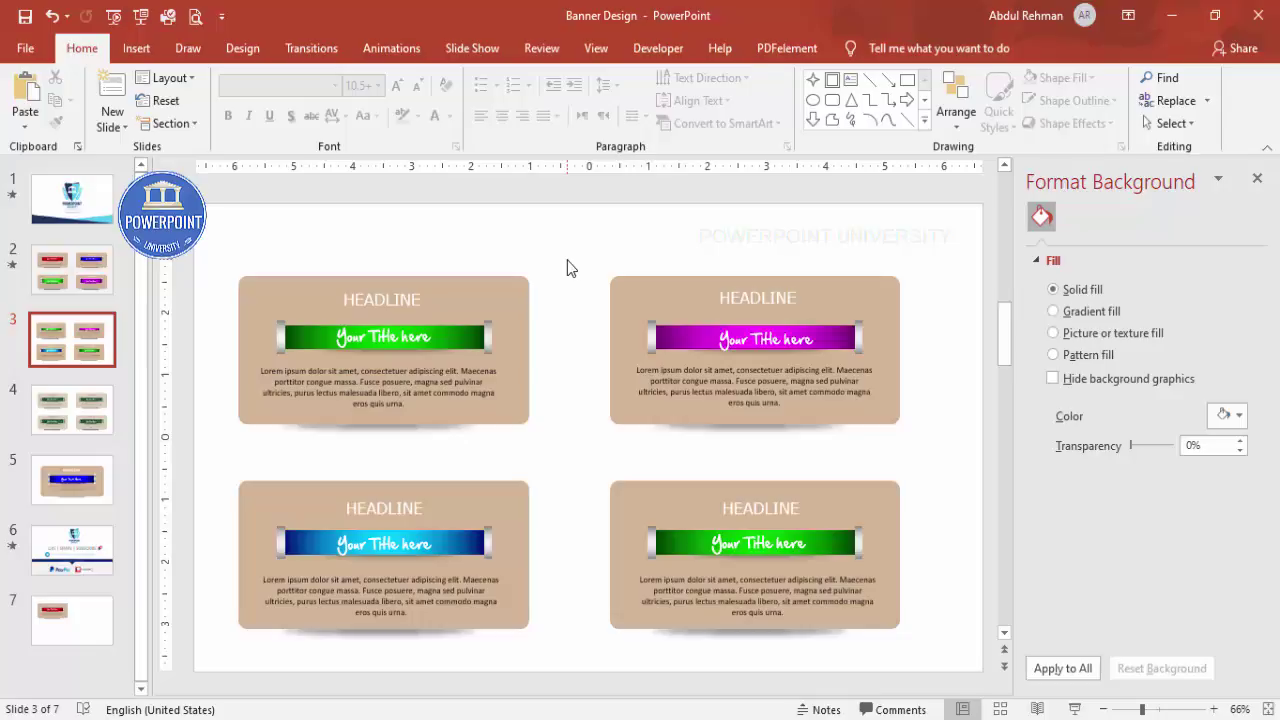
Ungroup all four banner cards into their separate shapes
{"action": "left_click", "coordinate": [518, 287]}
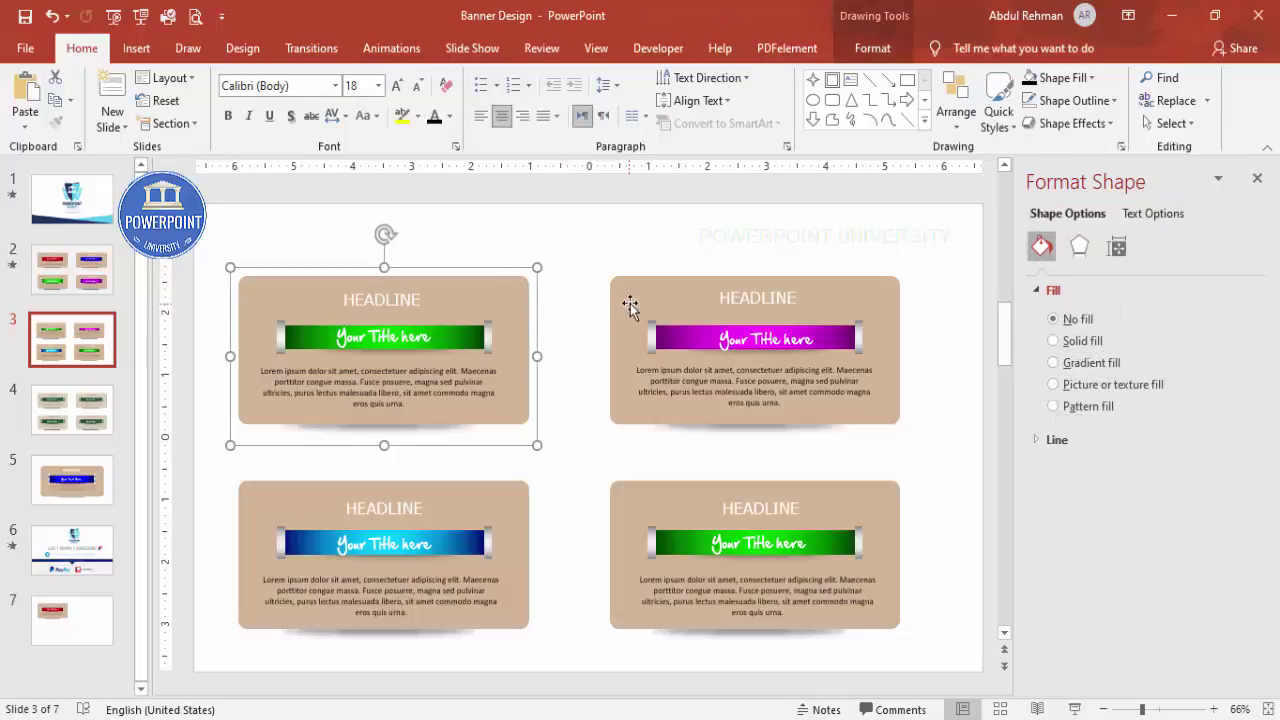
{"action": "left_click", "coordinate": [630, 305], "text": "shift"}
{"action": "left_click", "coordinate": [629, 491], "text": "shift"}
{"action": "left_click", "coordinate": [512, 497], "text": "shift"}
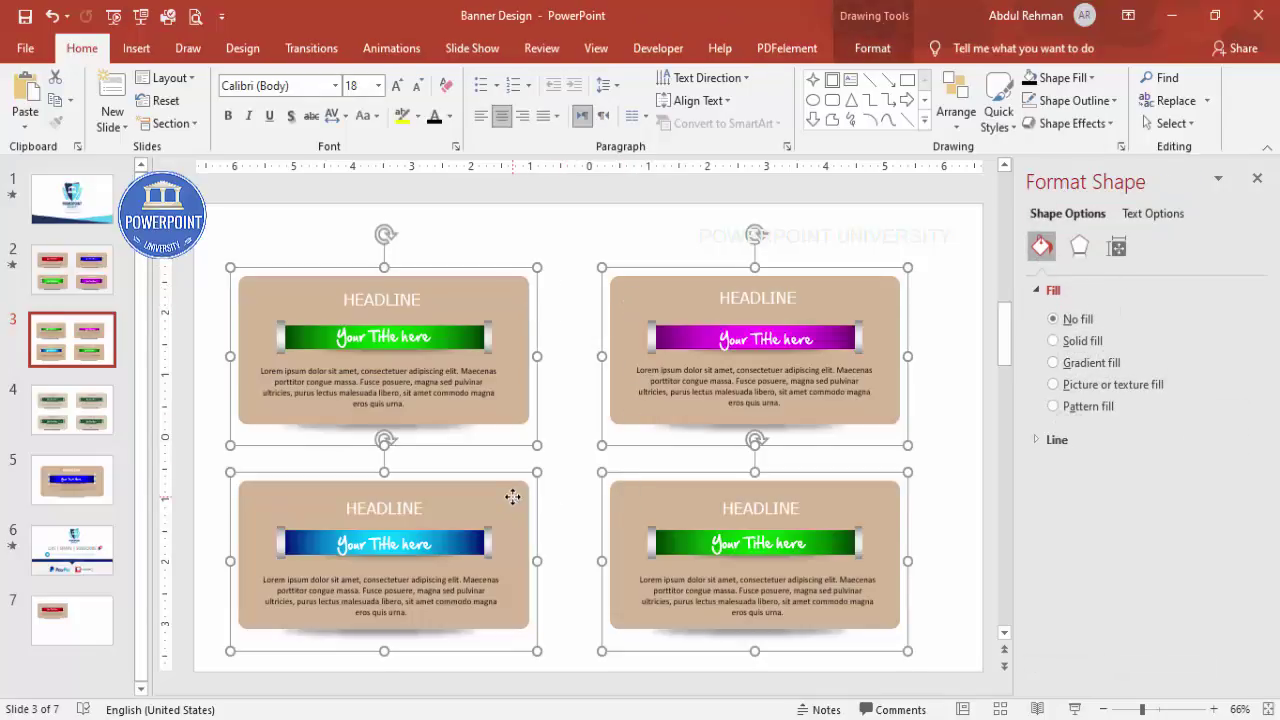
{"action": "right_click", "coordinate": [516, 472]}
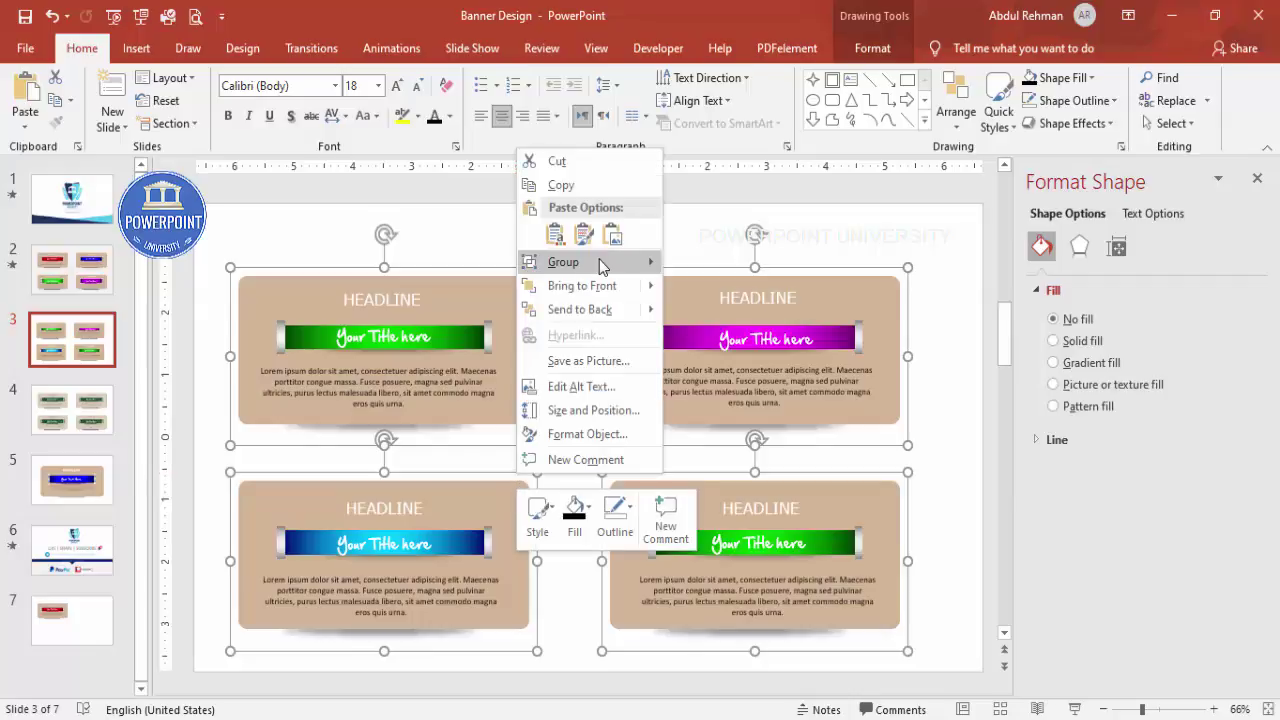
{"action": "mouse_move", "coordinate": [603, 264]}
{"action": "left_click", "coordinate": [715, 314]}
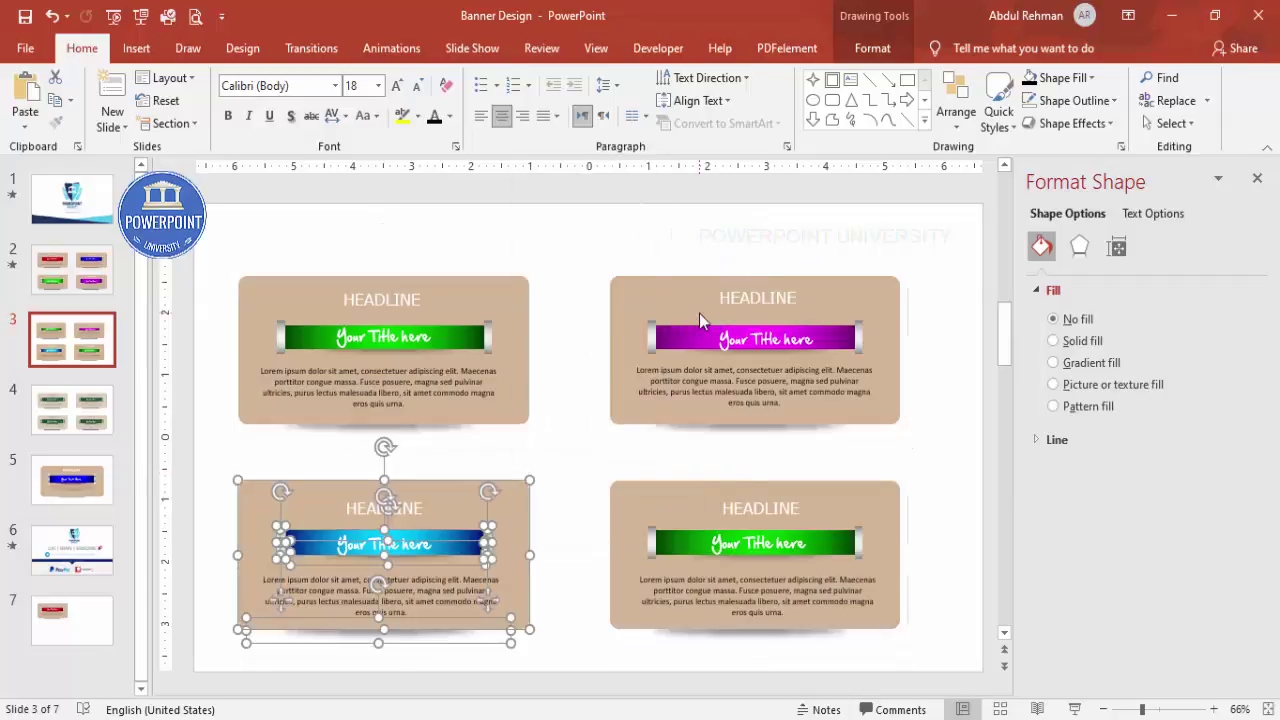
{"action": "left_click", "coordinate": [554, 206]}
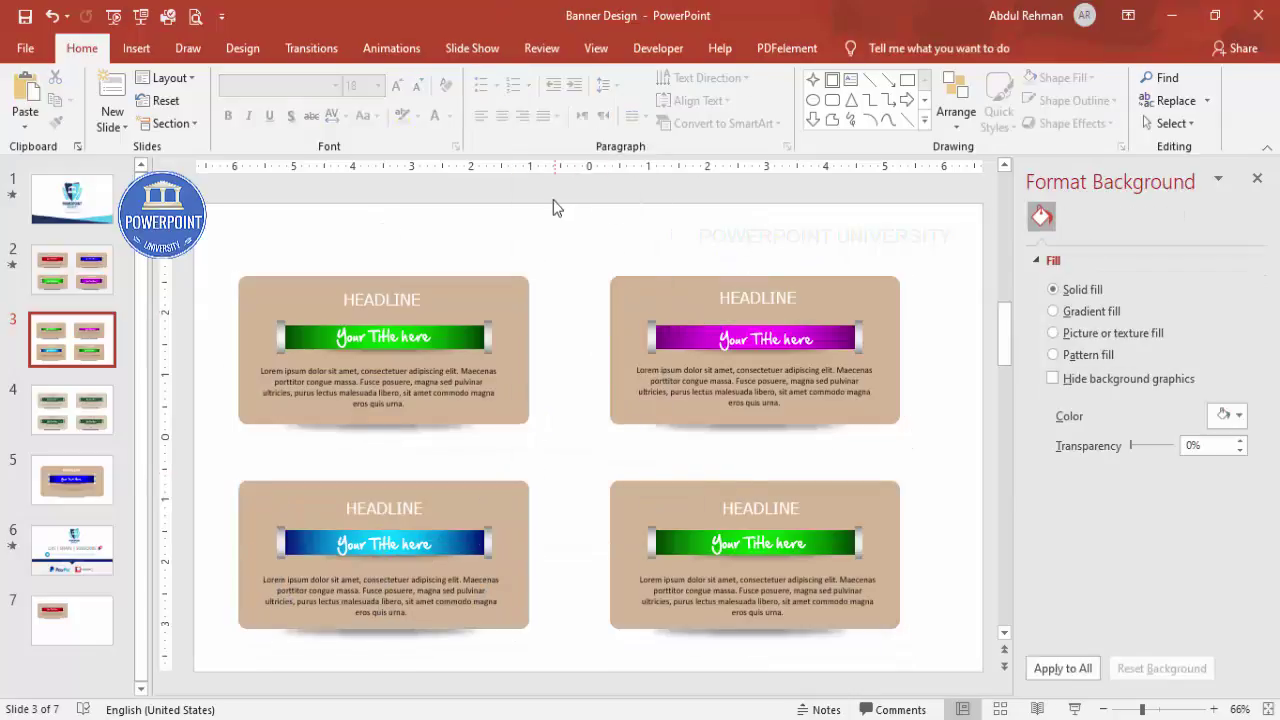
Group the "Your Title here" text with its ribbon on each of the two upper cards
{"action": "left_click", "coordinate": [410, 340]}
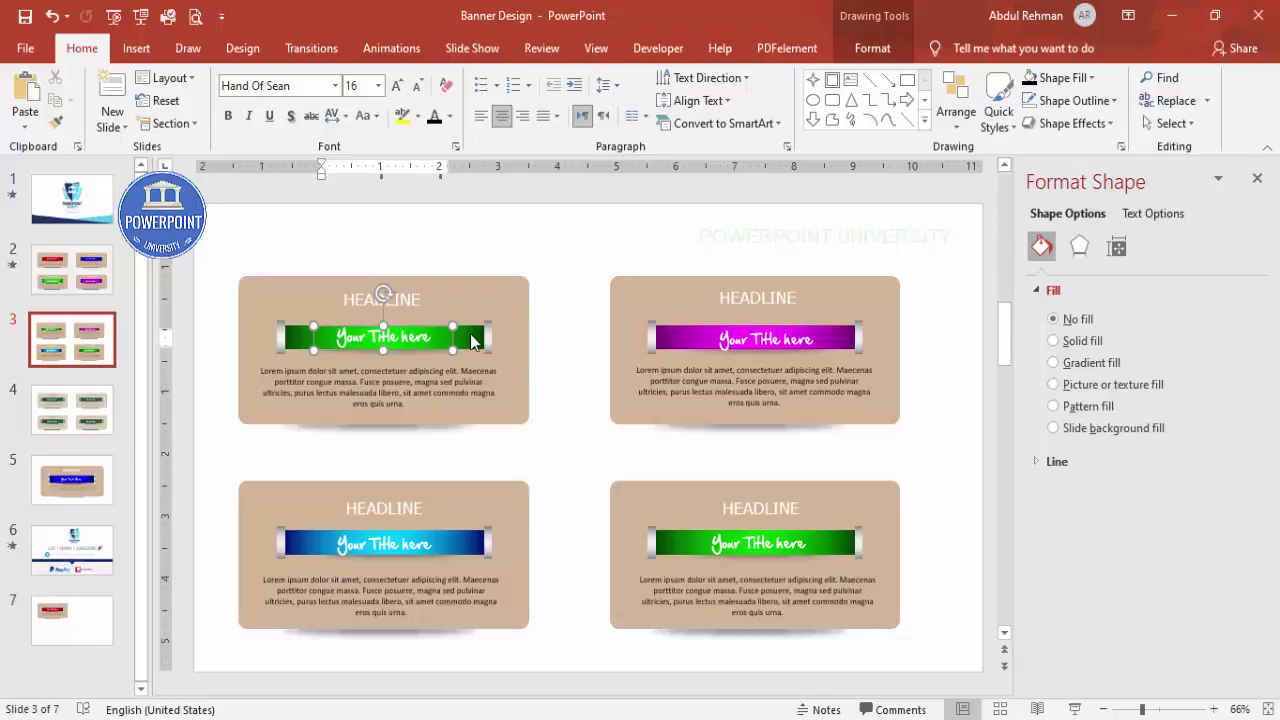
{"action": "left_click", "coordinate": [471, 341], "text": "shift"}
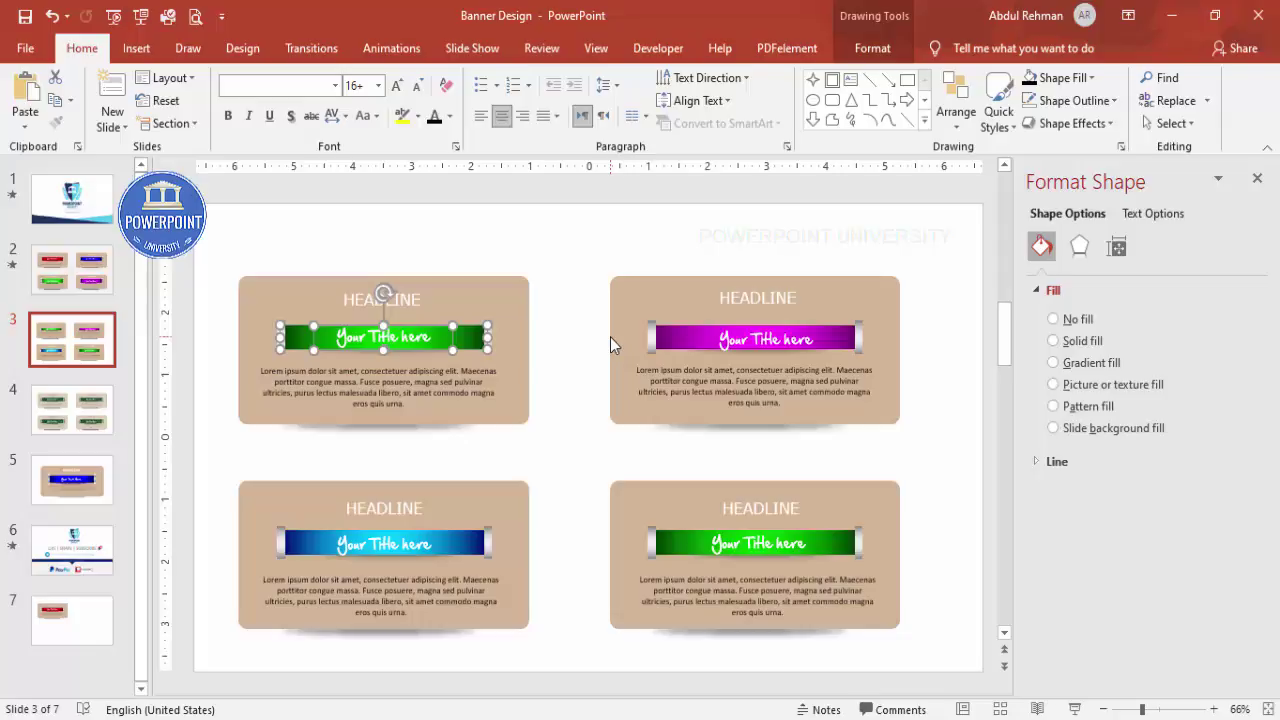
{"action": "key", "text": "ctrl+g"}
{"action": "left_click", "coordinate": [674, 339]}
{"action": "left_click", "coordinate": [760, 338], "text": "shift"}
{"action": "key", "text": "ctrl+g"}
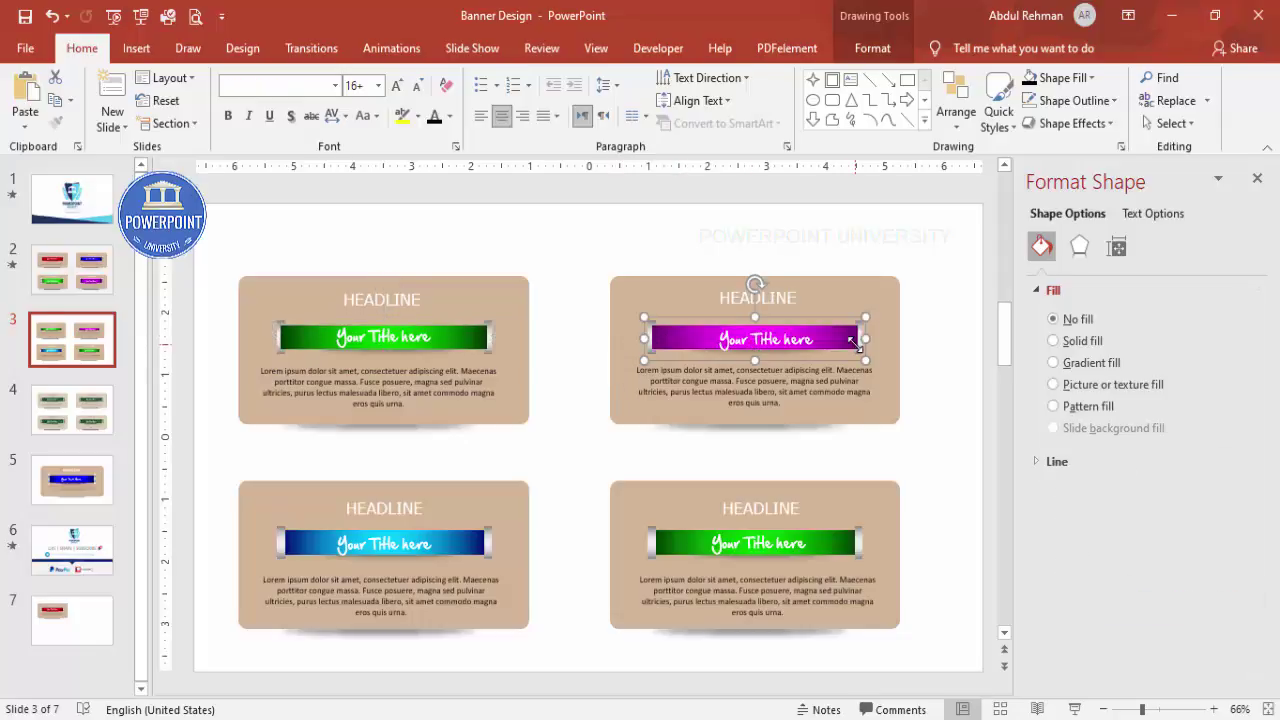
Group the "Your Title here" text with its ribbon on each of the two lower cards
{"action": "left_click", "coordinate": [391, 552]}
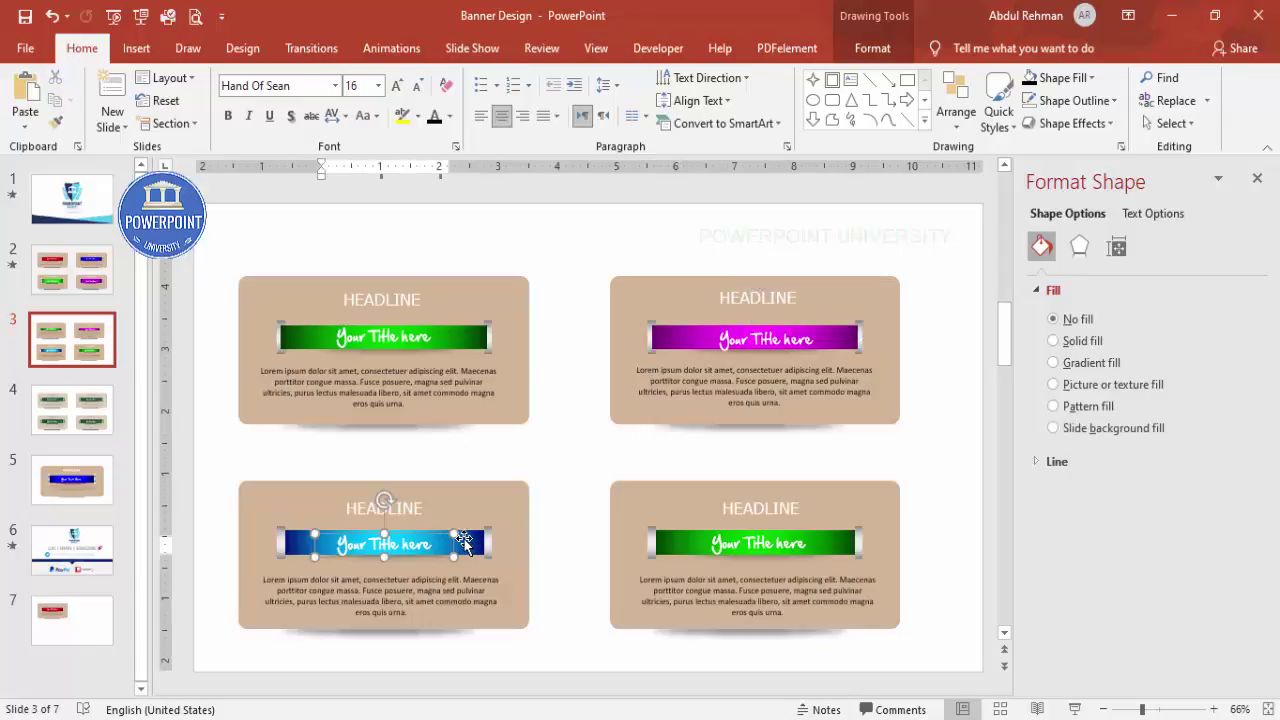
{"action": "left_click", "coordinate": [465, 543], "text": "shift"}
{"action": "key", "text": "ctrl+g"}
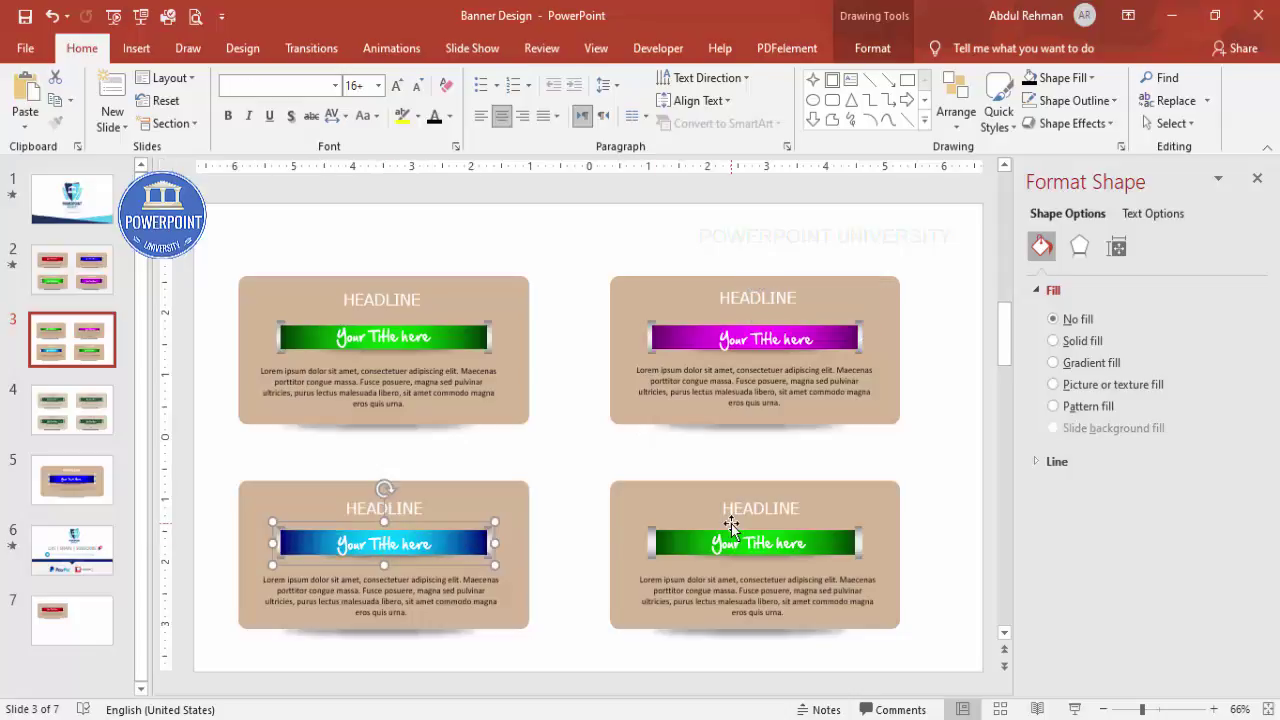
{"action": "left_click", "coordinate": [776, 552]}
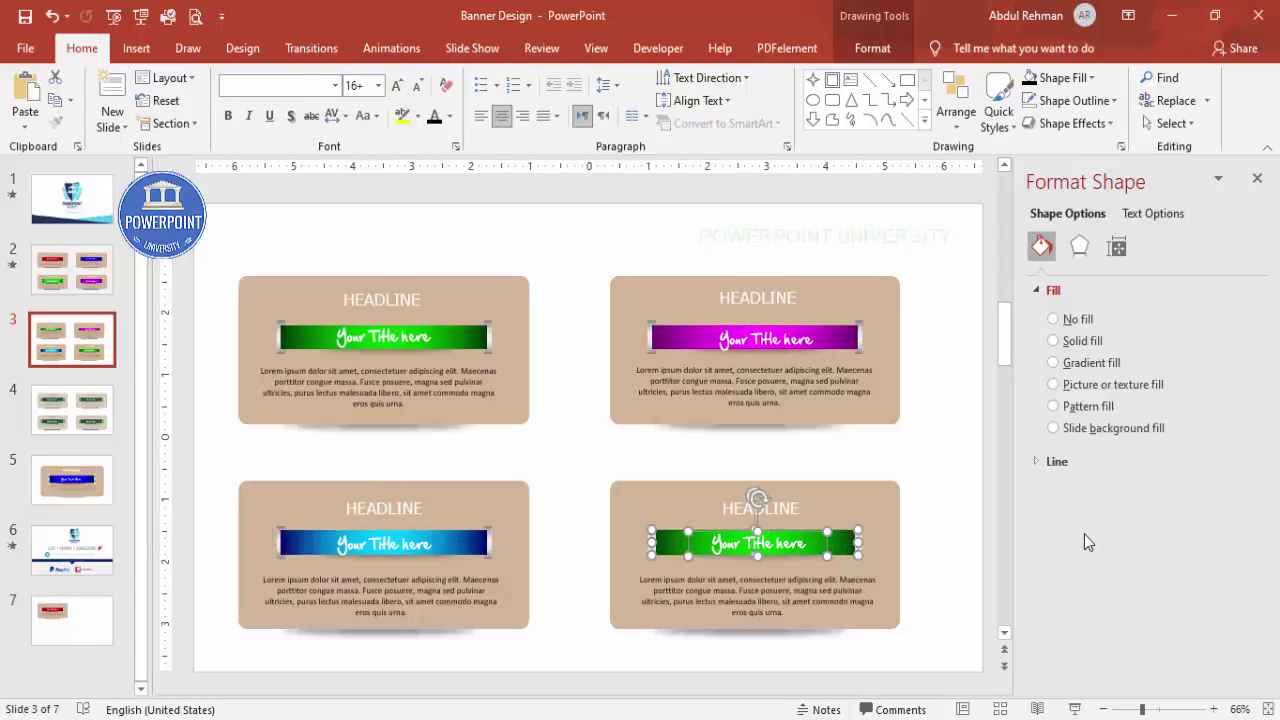
{"action": "key", "text": "ctrl+g"}
{"action": "left_click", "coordinate": [882, 514]}
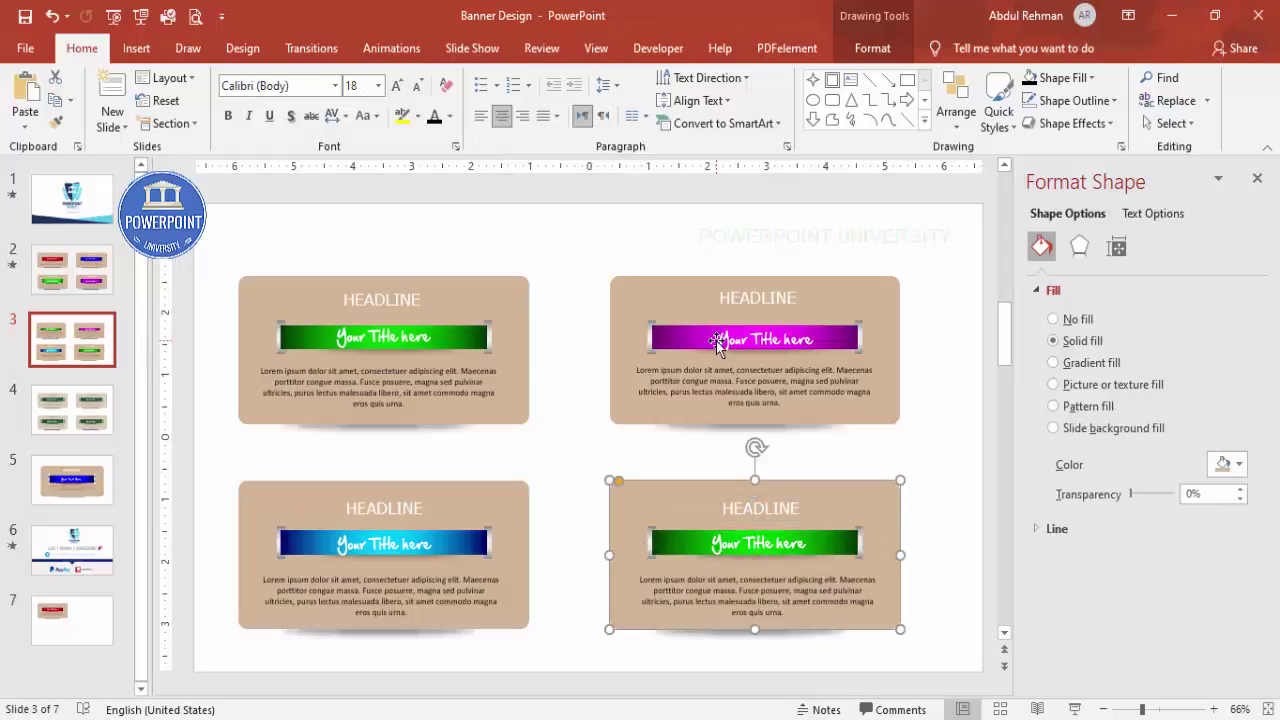
Apply a Wipe animation from the left to the grouped ribbon and title on the upper-left card
{"action": "left_click", "coordinate": [459, 331]}
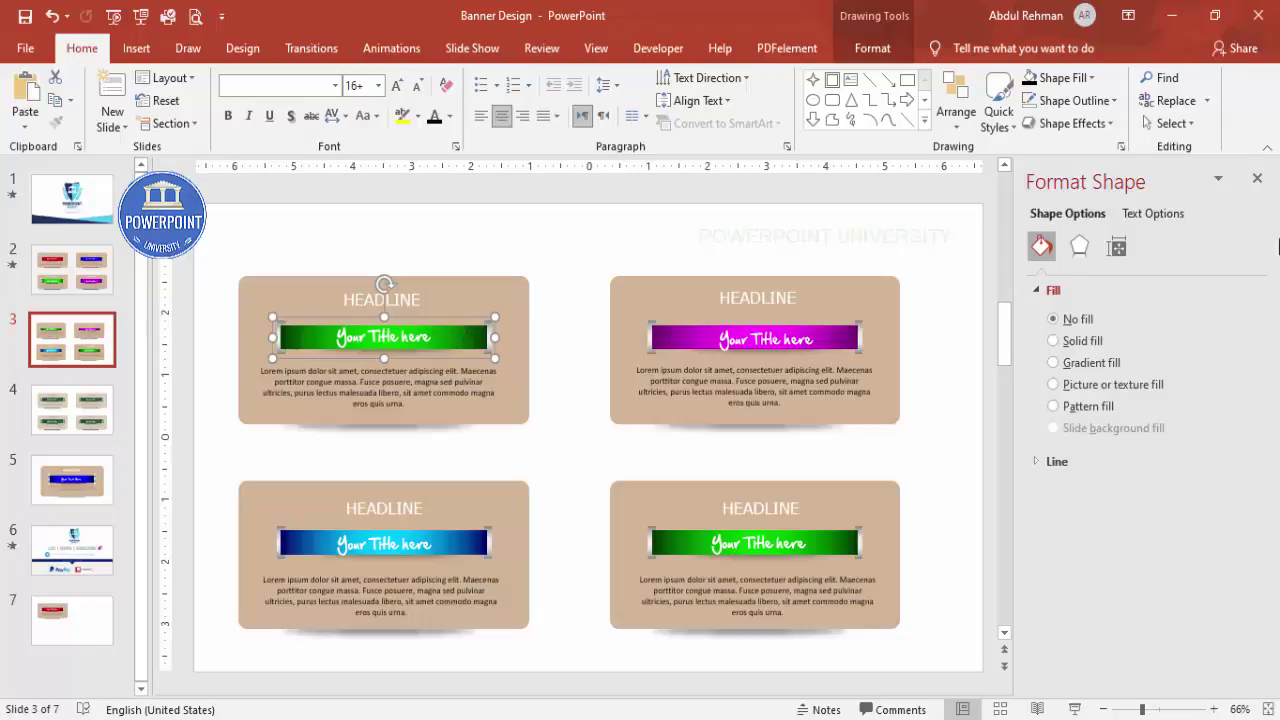
{"action": "left_click", "coordinate": [1257, 178]}
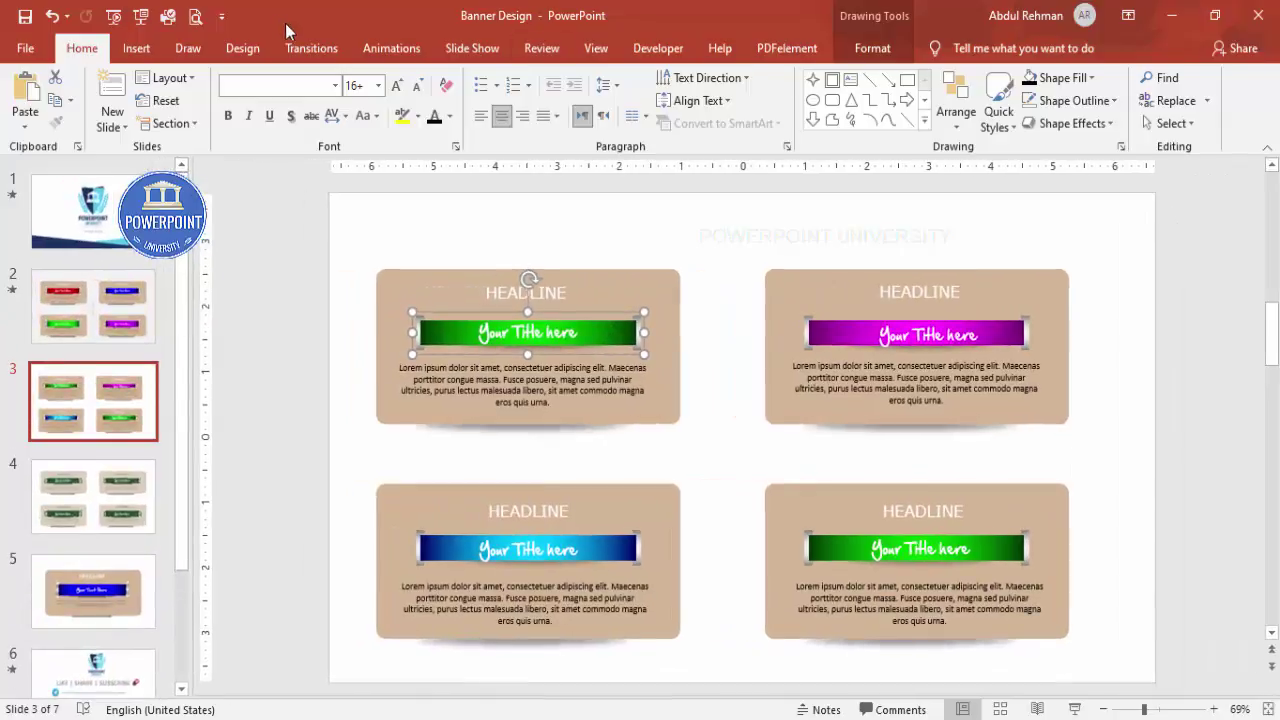
{"action": "left_click", "coordinate": [391, 48]}
{"action": "left_click", "coordinate": [880, 78]}
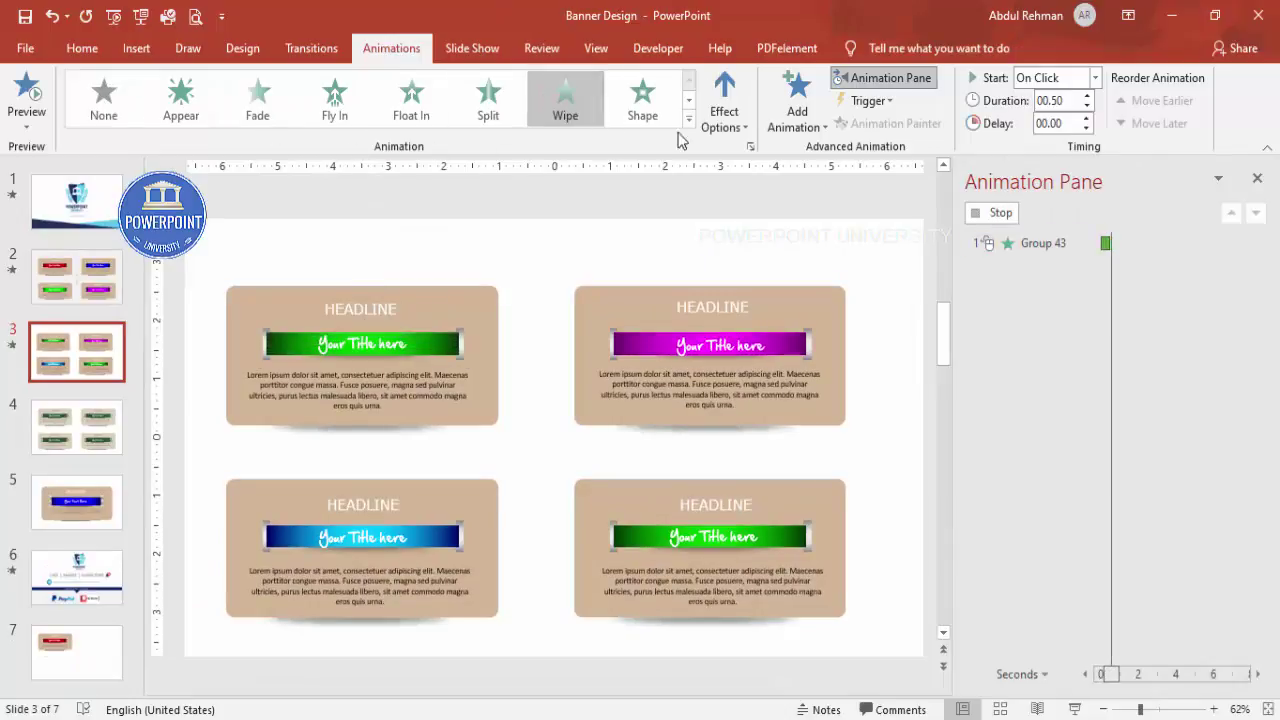
{"action": "left_click", "coordinate": [724, 102]}
{"action": "left_click", "coordinate": [783, 234]}
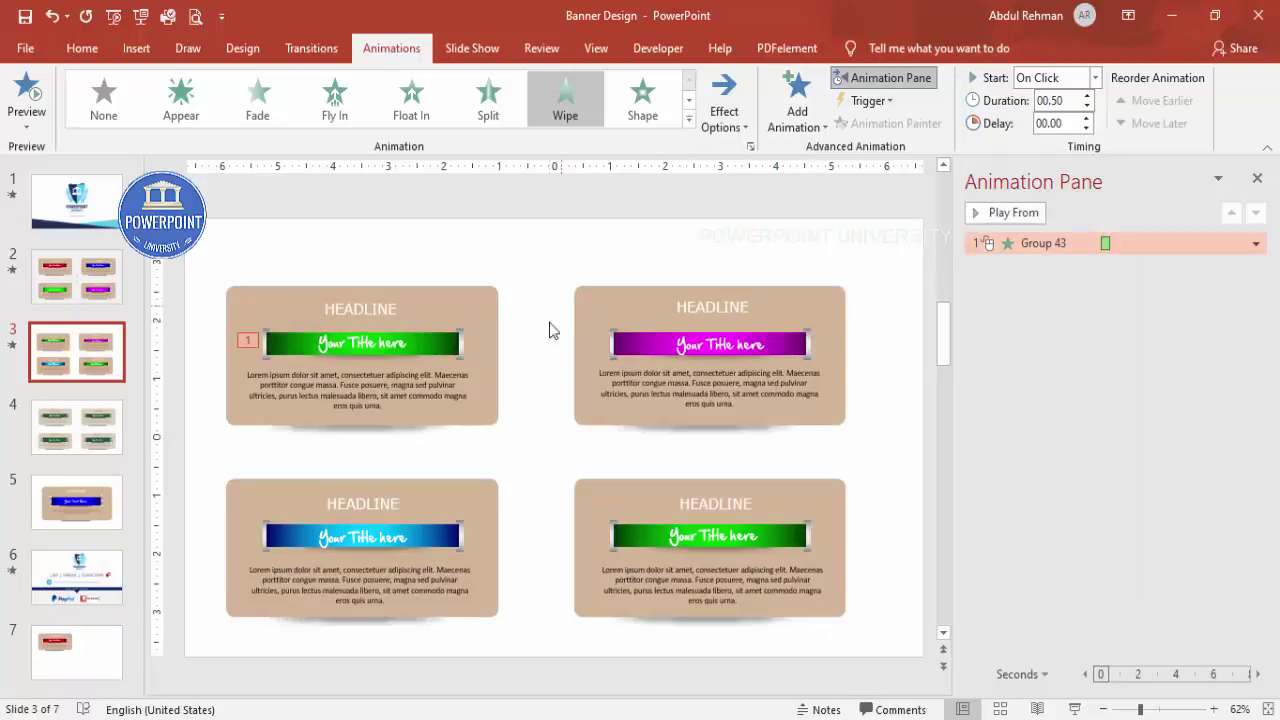
Give the shadow under the upper-left ribbon a Fade animation starting After Previous, and preview the slide show
{"action": "left_click", "coordinate": [366, 360]}
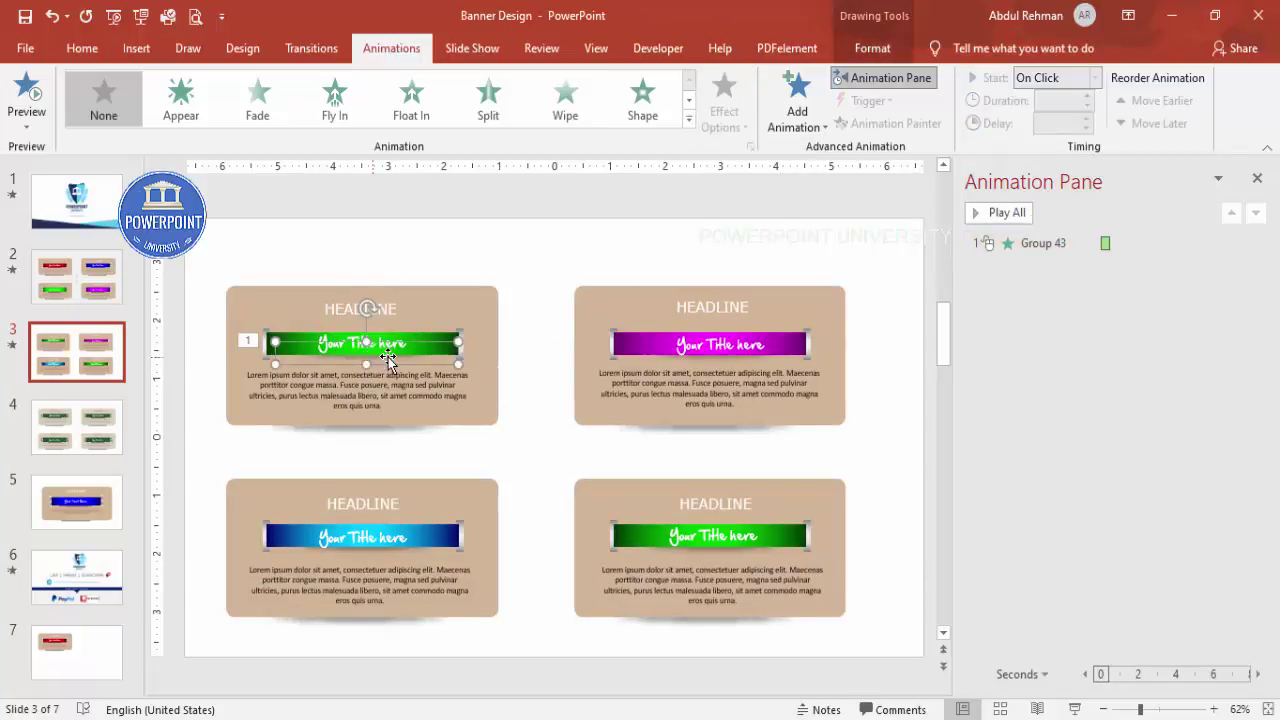
{"action": "left_click", "coordinate": [257, 122]}
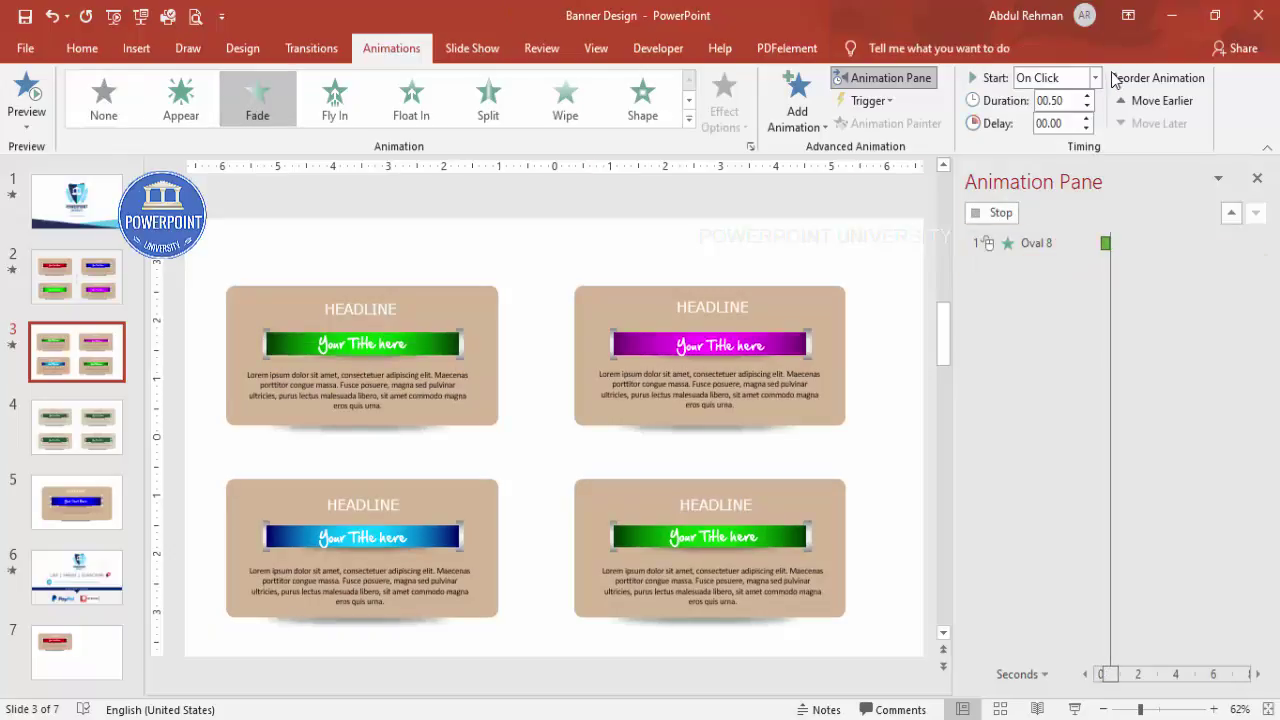
{"action": "left_click", "coordinate": [1095, 78]}
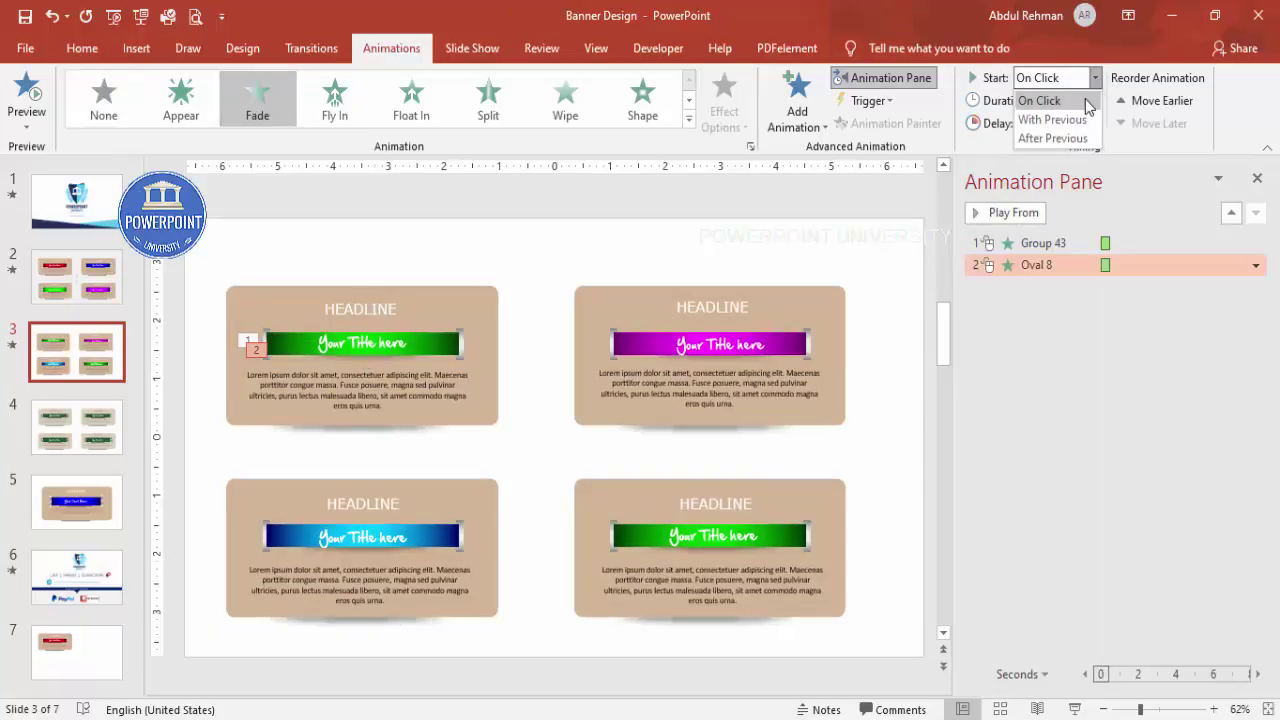
{"action": "left_click", "coordinate": [1052, 138]}
{"action": "left_click", "coordinate": [1052, 540]}
{"action": "left_click", "coordinate": [1075, 709]}
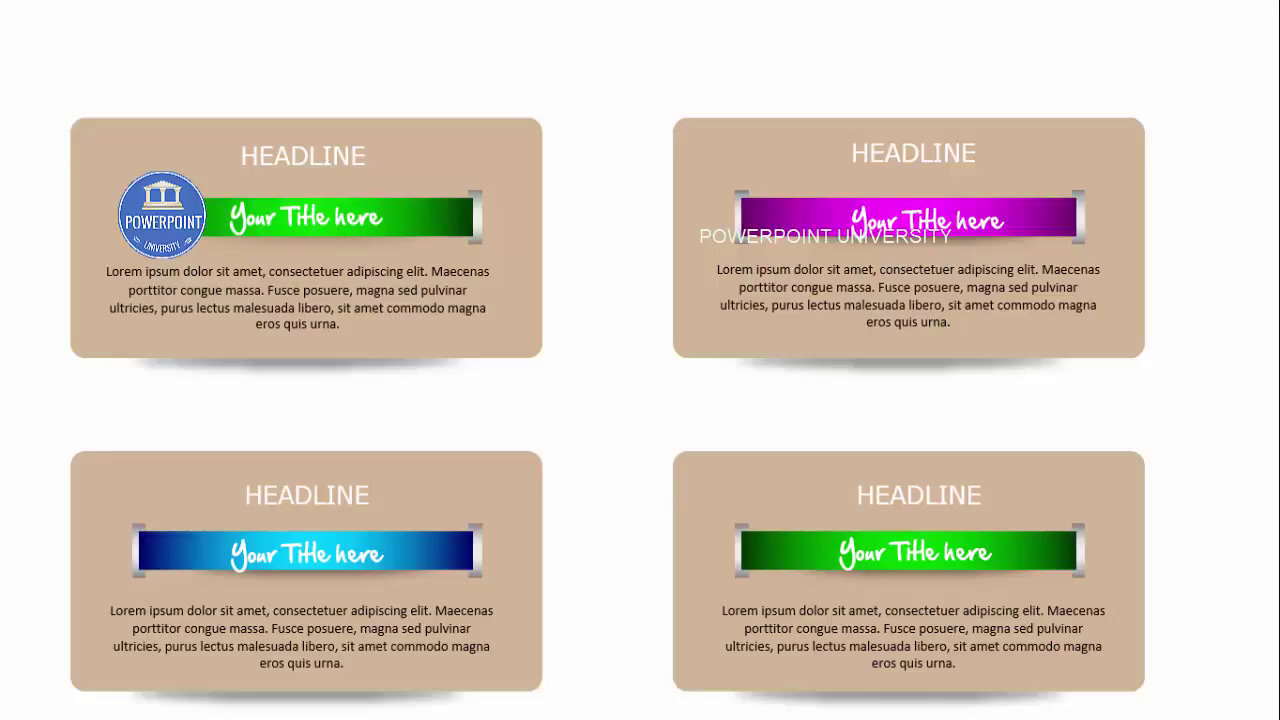
{"action": "key", "text": "Escape"}
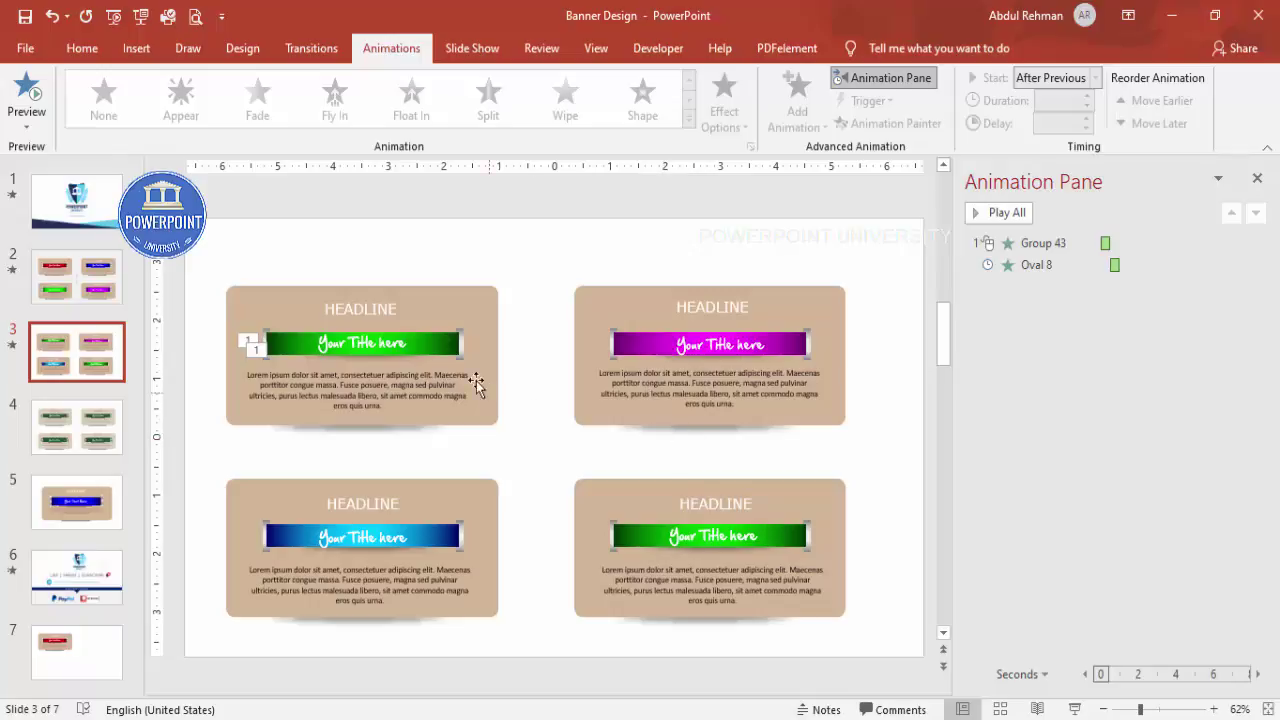
Copy the green ribbon's Wipe and its shadow's Fade onto the magenta ribbon and its shadow with Animation Painter
{"action": "left_click", "coordinate": [440, 342]}
{"action": "left_click", "coordinate": [928, 125]}
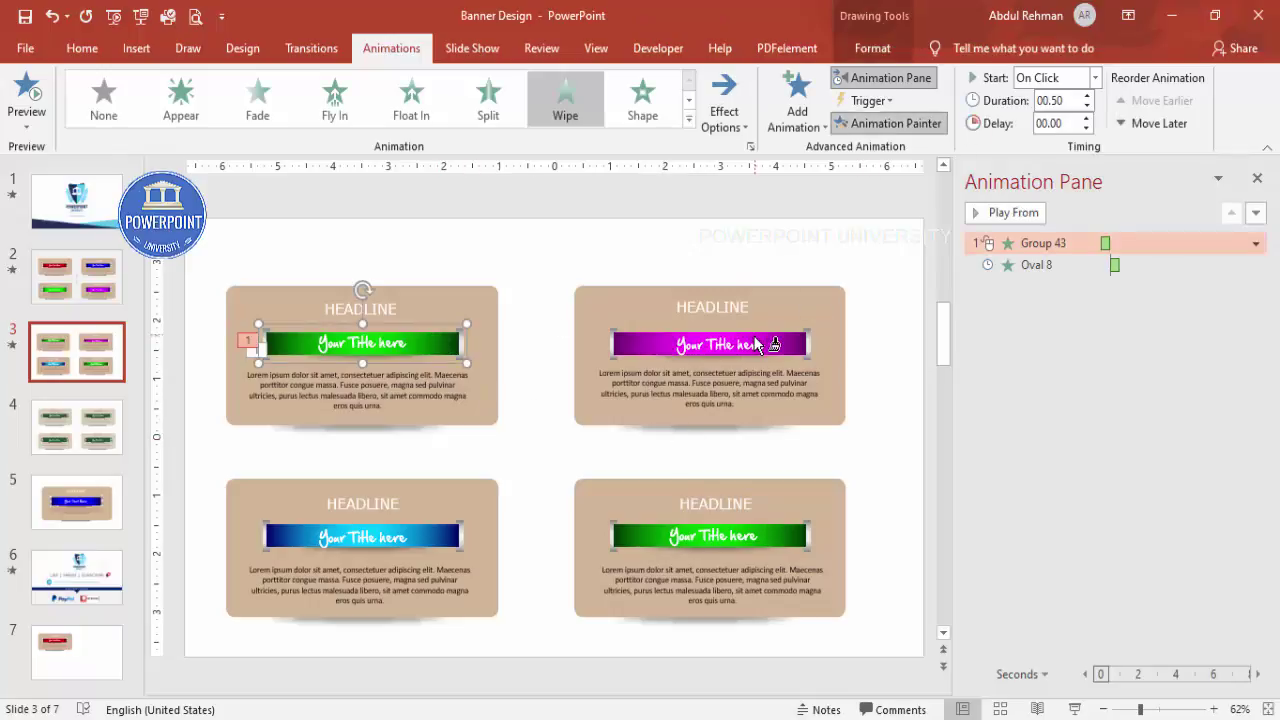
{"action": "left_click", "coordinate": [775, 345]}
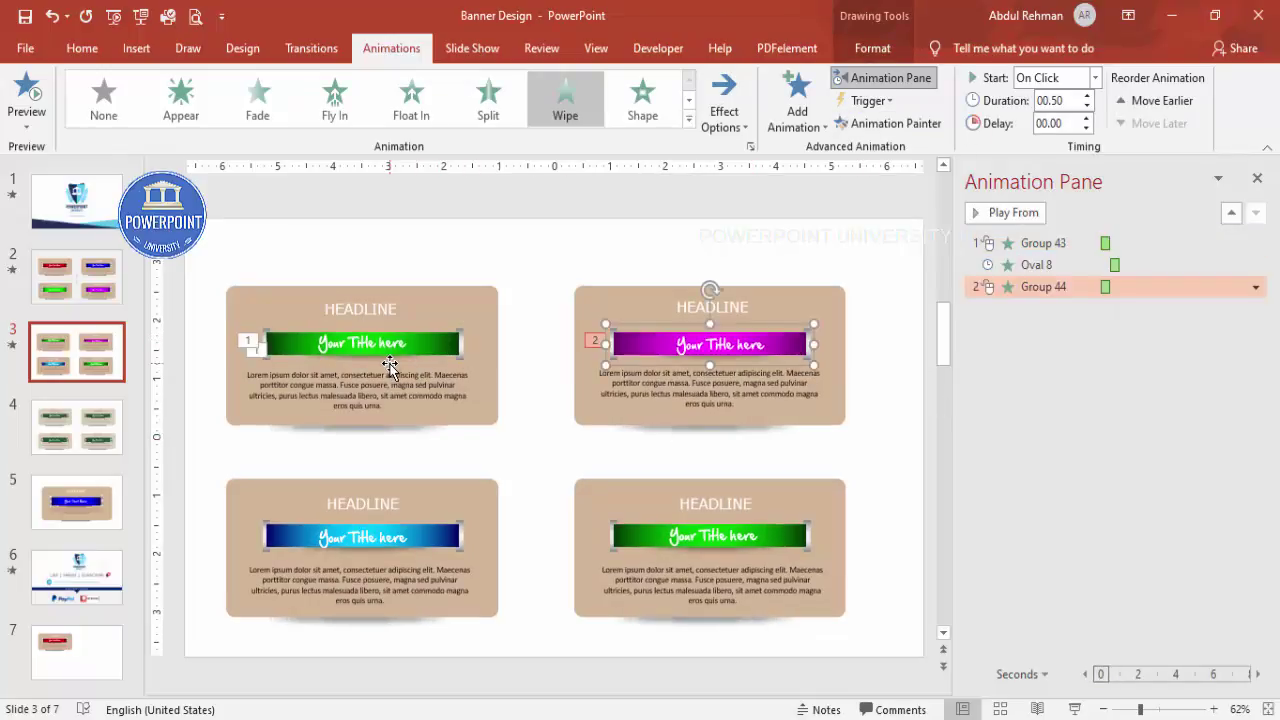
{"action": "left_click", "coordinate": [430, 358]}
{"action": "left_click", "coordinate": [892, 123]}
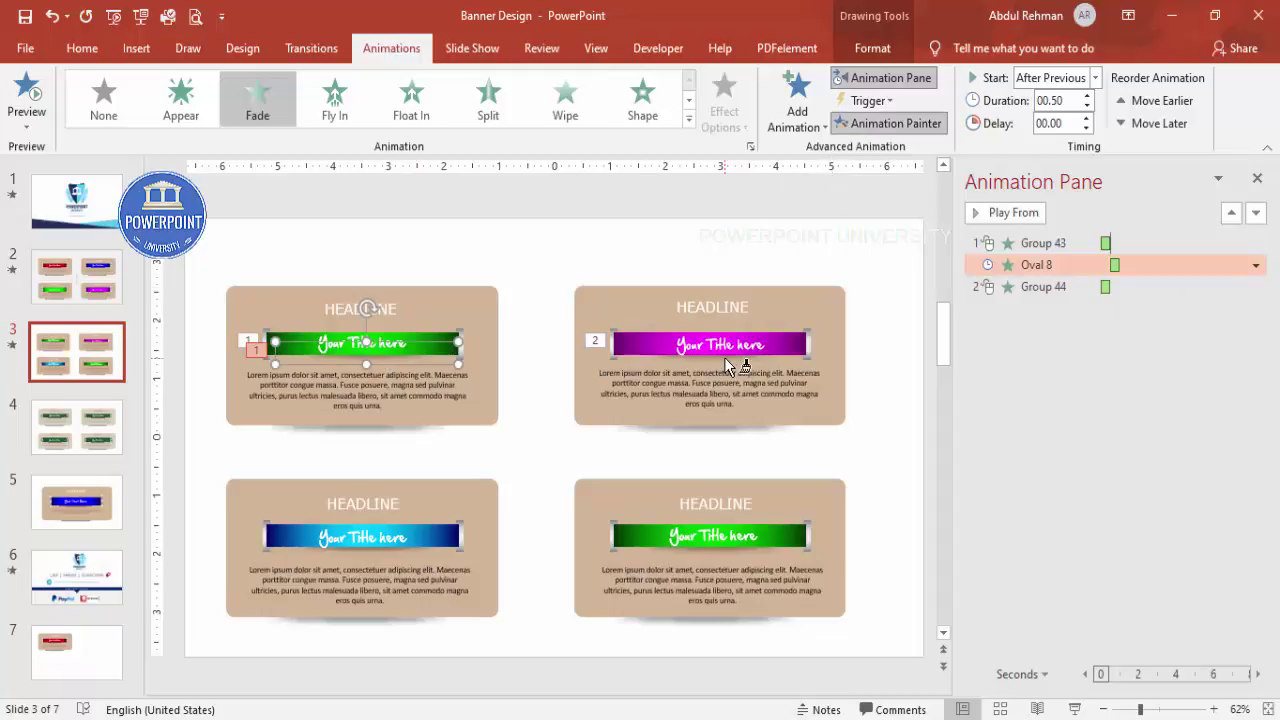
{"action": "left_click", "coordinate": [738, 365]}
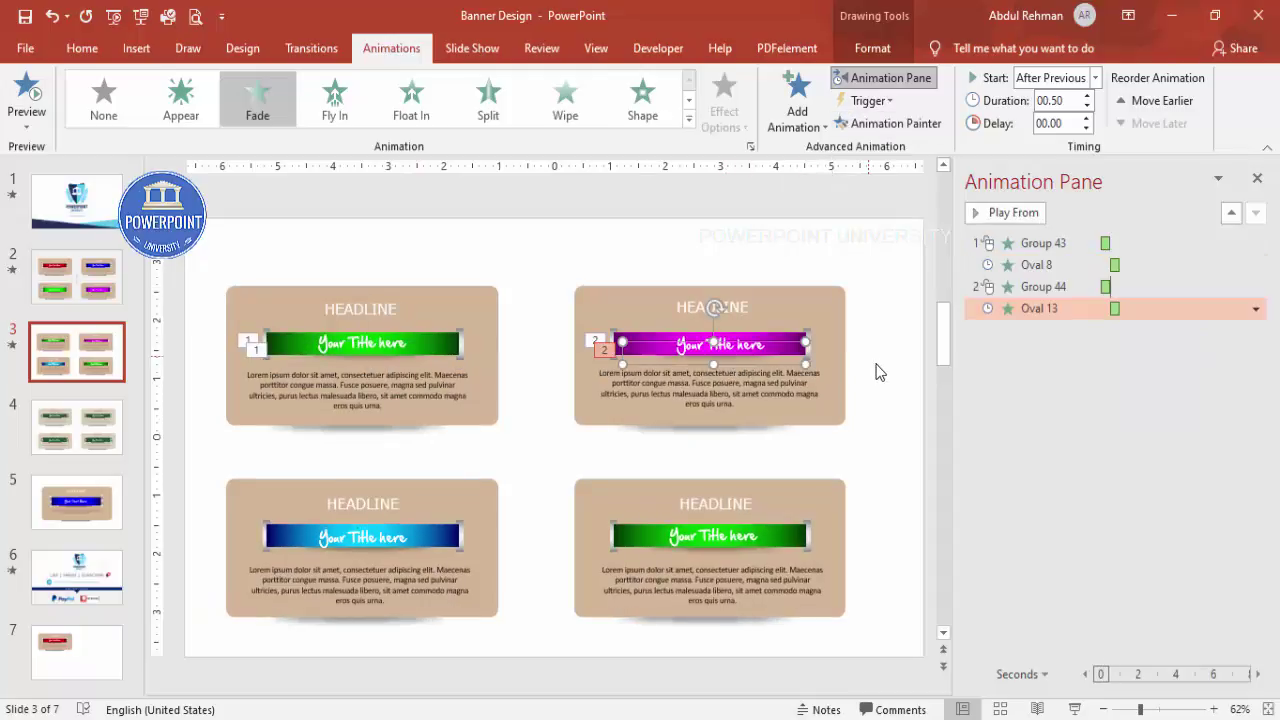
{"action": "left_click", "coordinate": [545, 478]}
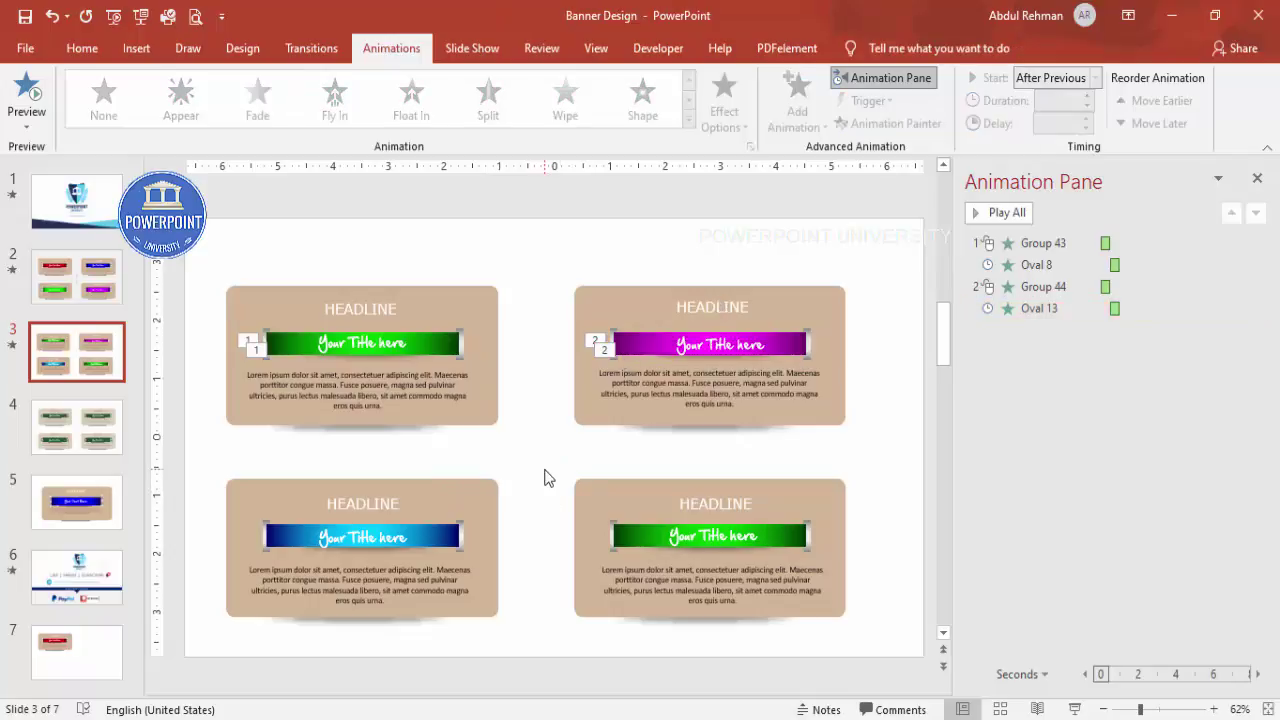